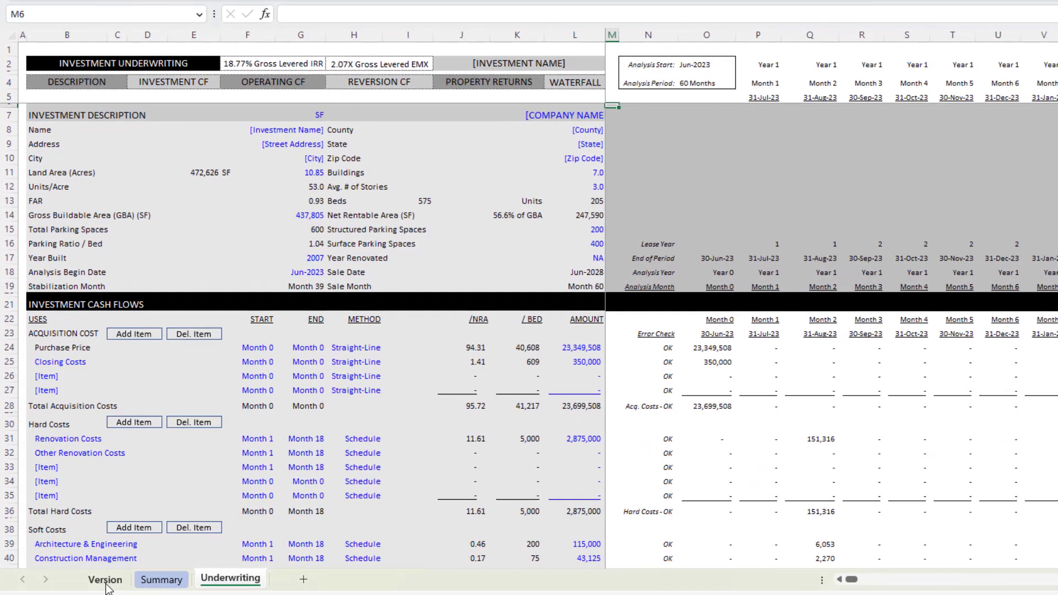
# - On the Version sheet, read the v1.2 changelog entries on Begin/Complete Roll logic and the analysis months list
pyautogui.click(91, 582)
pyautogui.moveTo(67, 91); pyautogui.dragTo(59, 370)
pyautogui.click(76, 281)
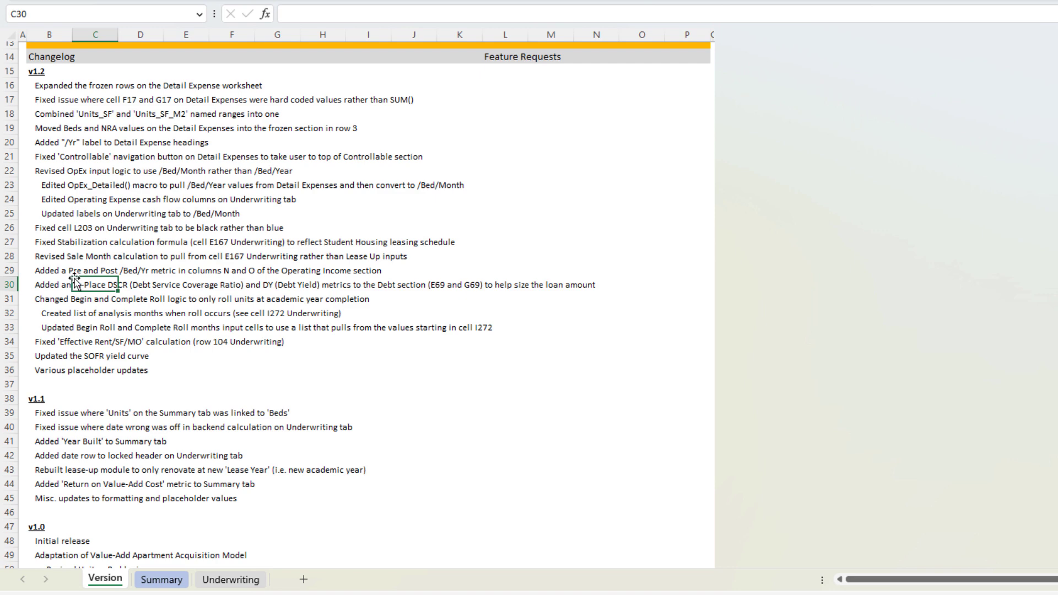
pyautogui.click(57, 298)
pyautogui.scroll(-1, 151, 317)
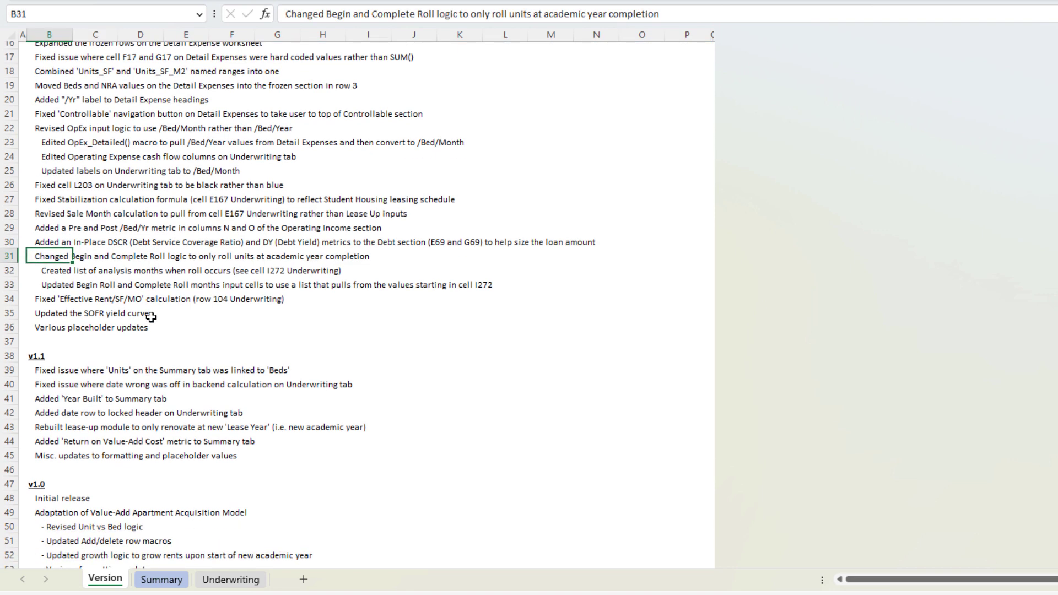
pyautogui.click(57, 271)
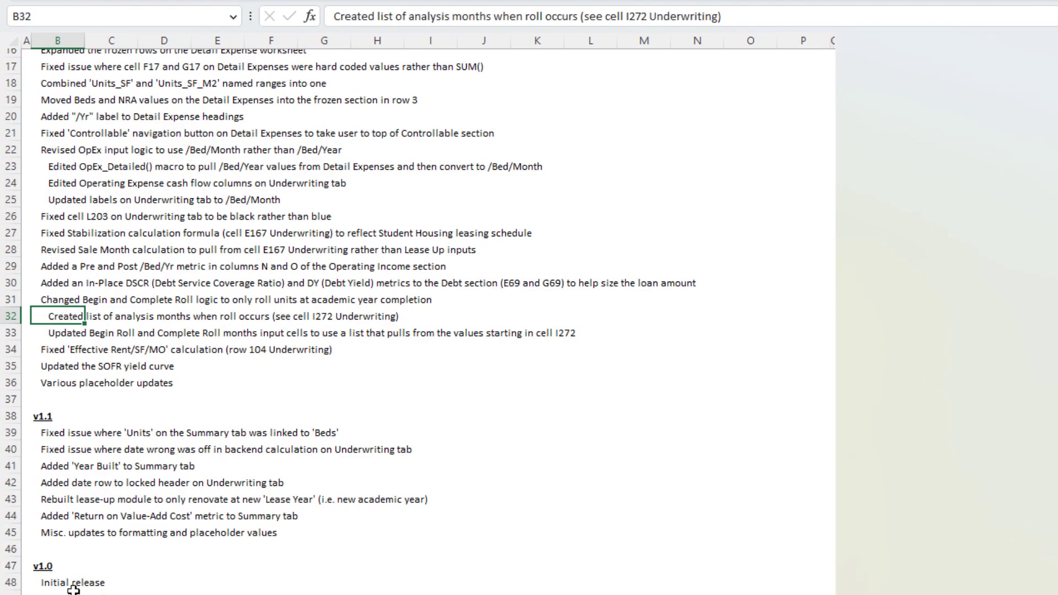
# - On the Underwriting sheet, review the Lease Start Mo. choices in I111 and leave it at Sep
pyautogui.click(230, 580)
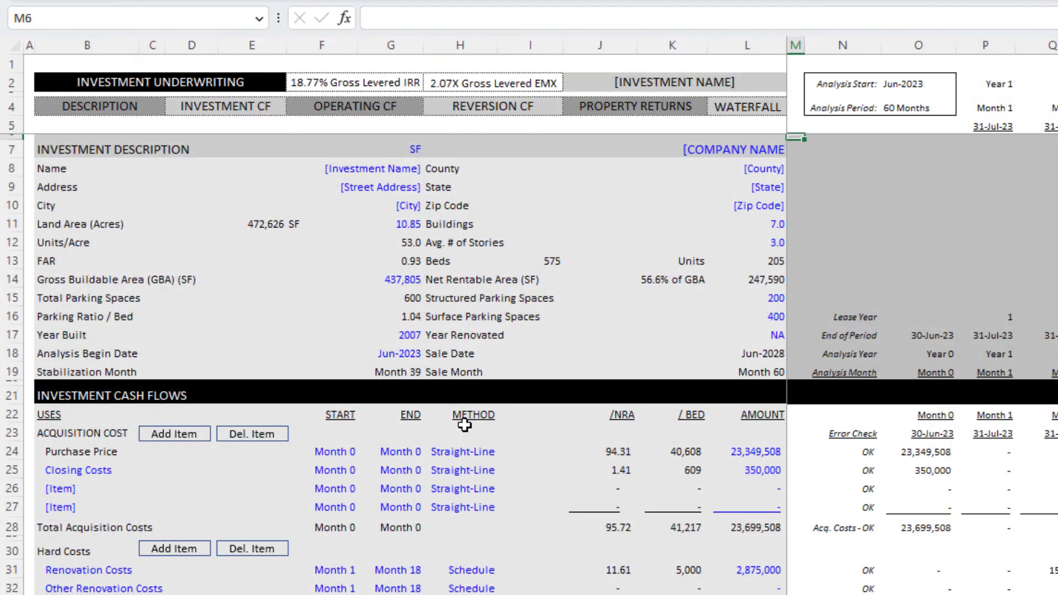
pyautogui.scroll(-20, 464, 425)
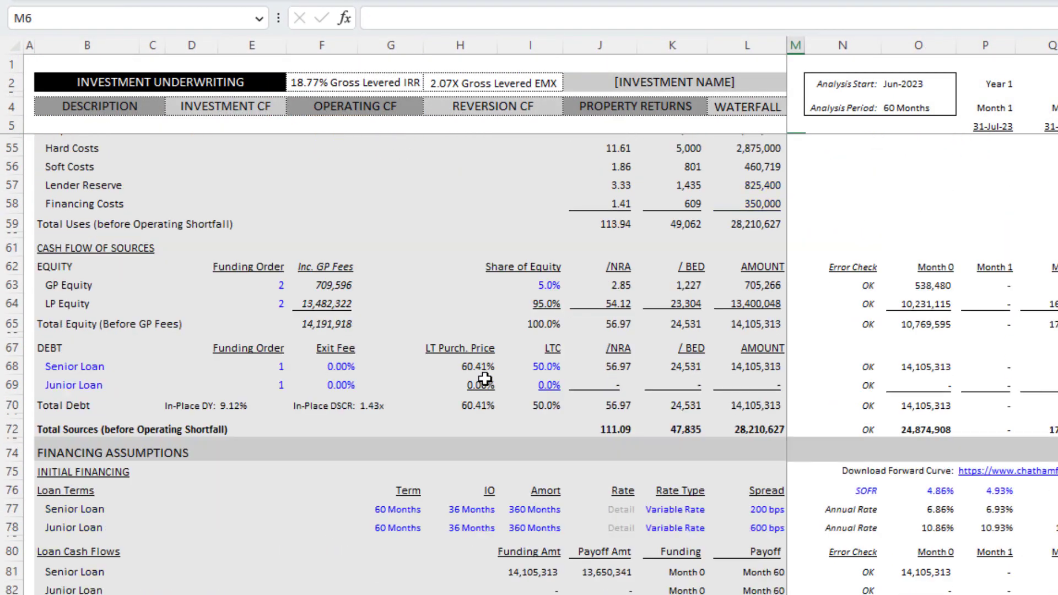
pyautogui.scroll(-1, 477, 274)
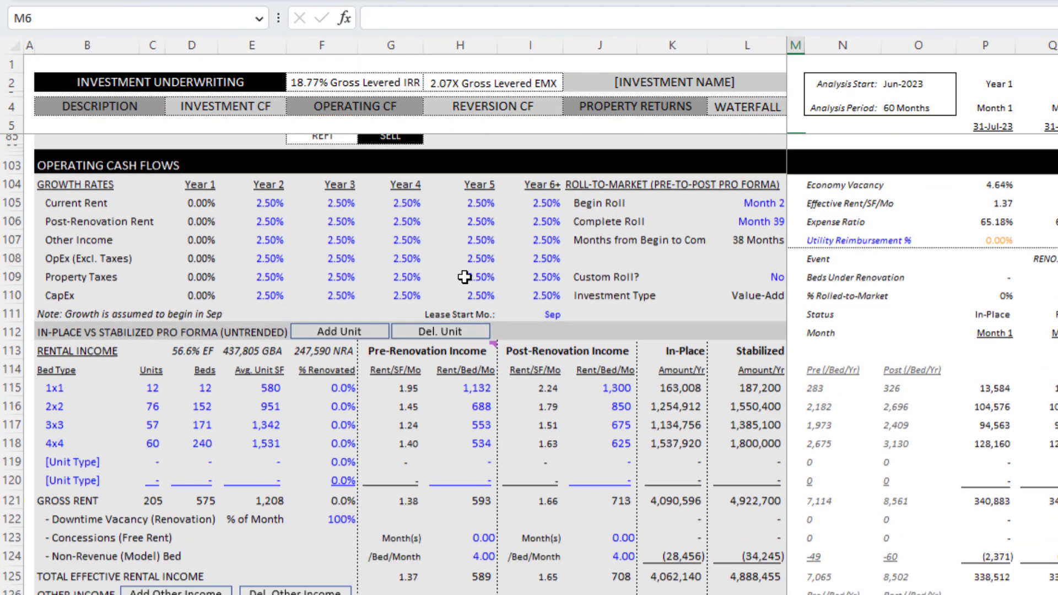
pyautogui.click(547, 313)
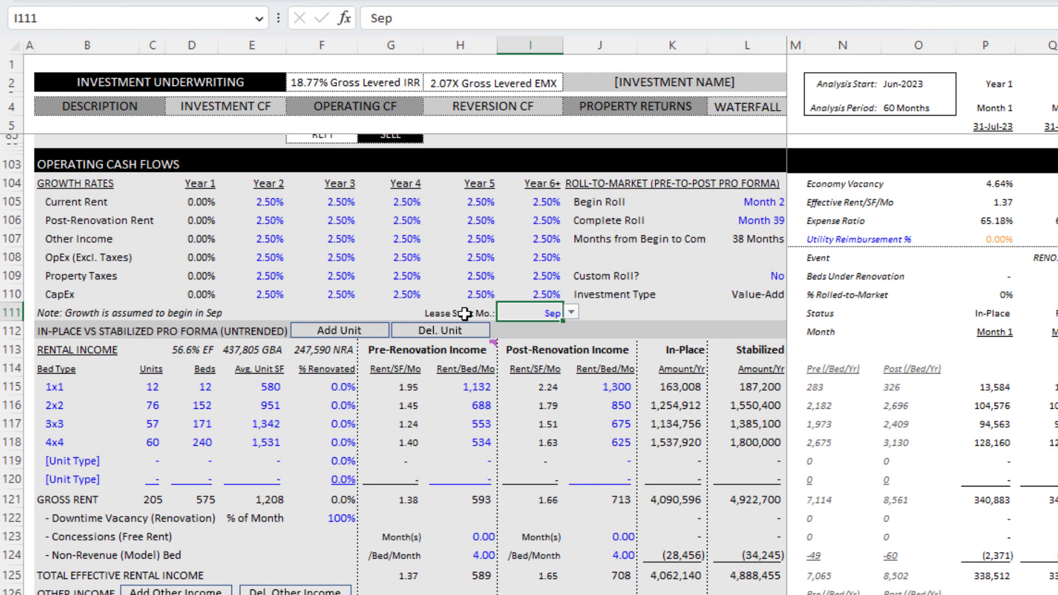
pyautogui.click(572, 314)
pyautogui.moveTo(571, 374)
pyautogui.mouseDown()
pyautogui.moveTo(572, 345)
pyautogui.moveTo(572, 365)
pyautogui.mouseUp()
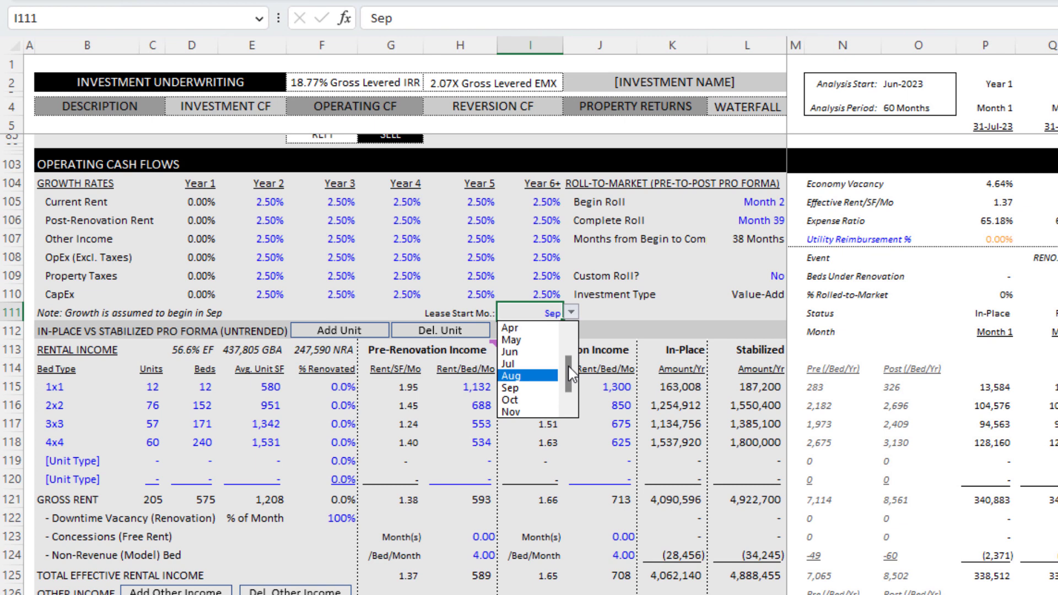
pyautogui.press('Escape')
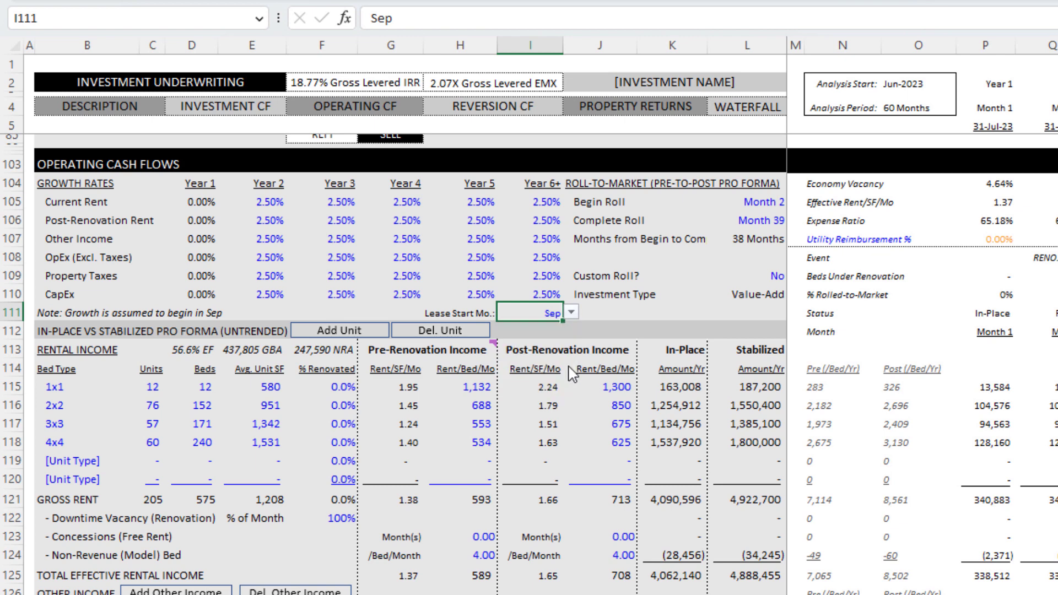
pyautogui.click(766, 203)
pyautogui.click(751, 222)
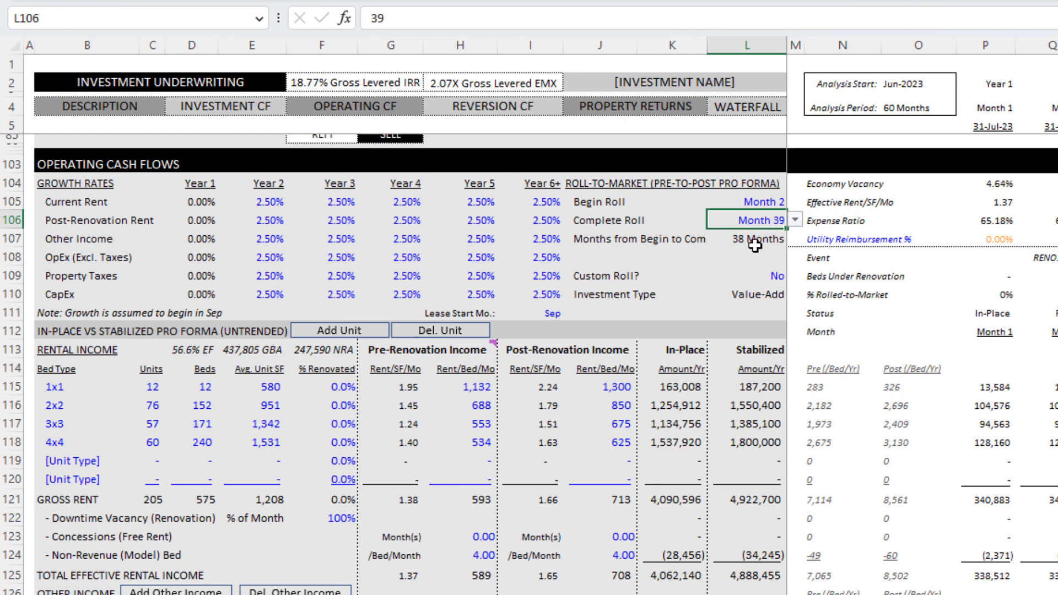
pyautogui.click(756, 203)
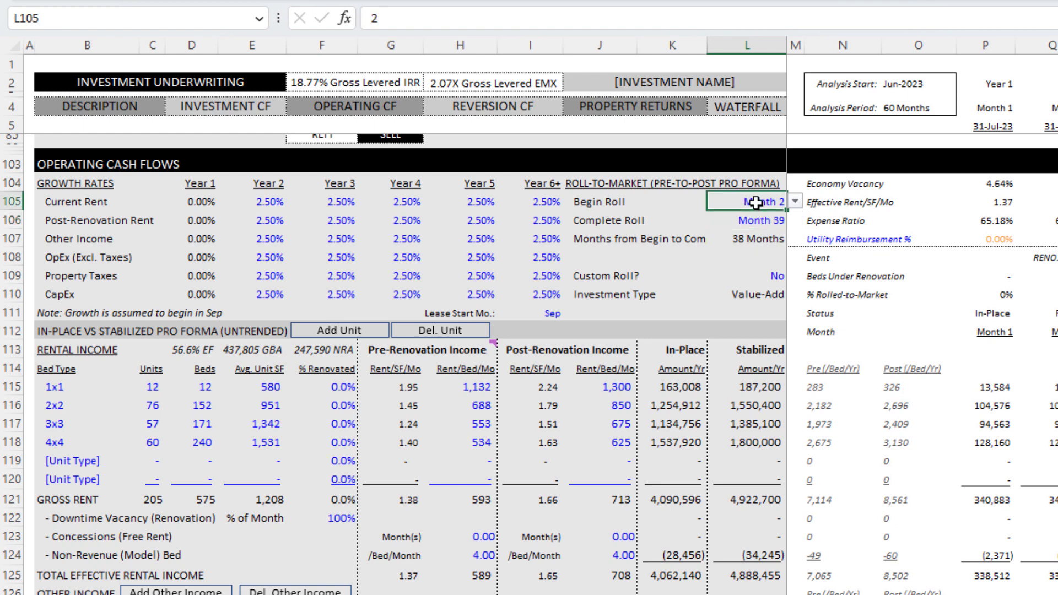
pyautogui.click(794, 203)
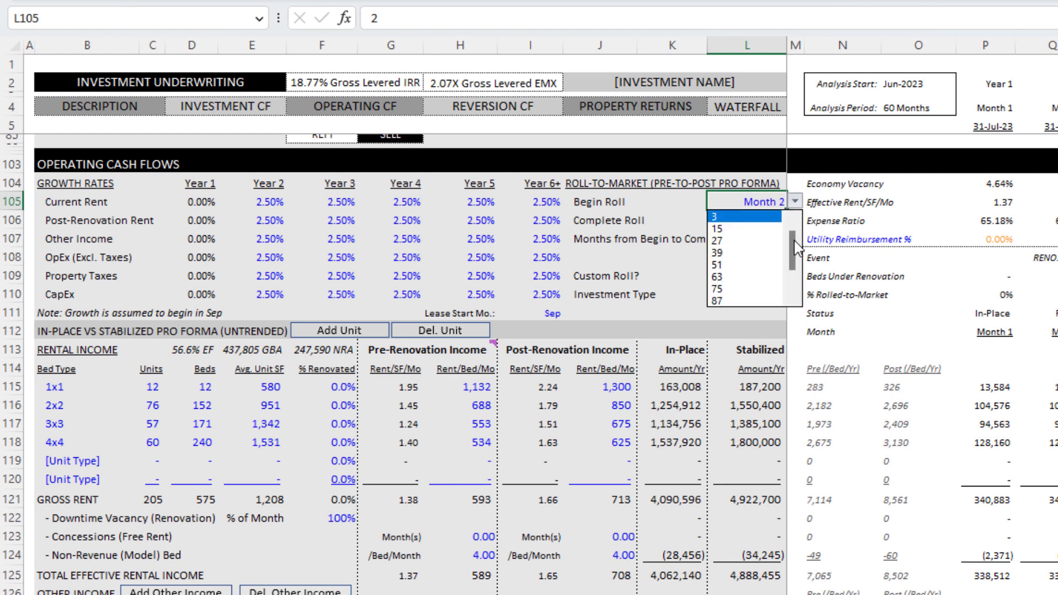
pyautogui.press('Escape')
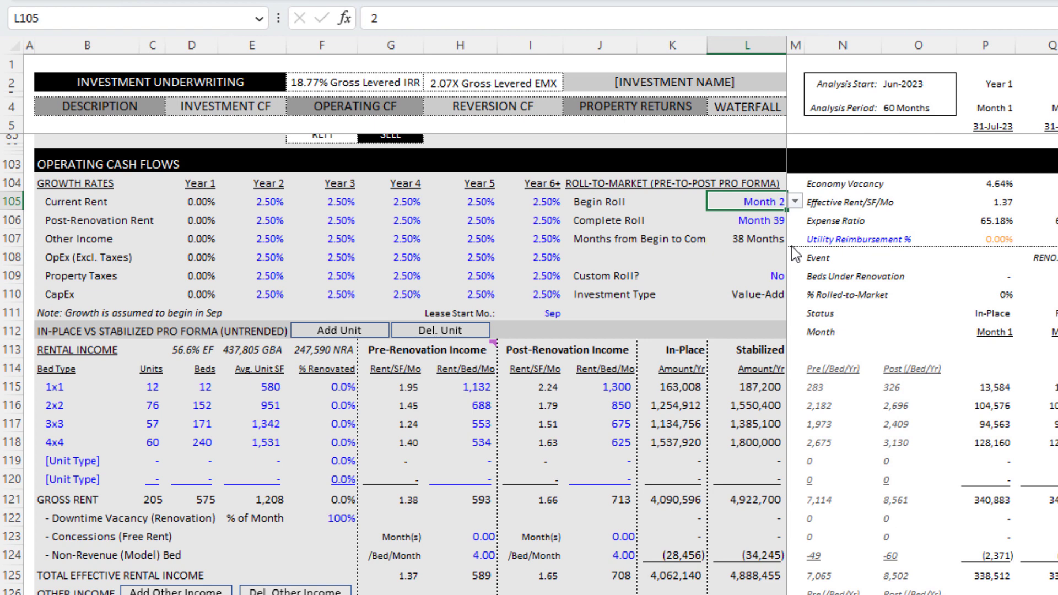
pyautogui.click(794, 203)
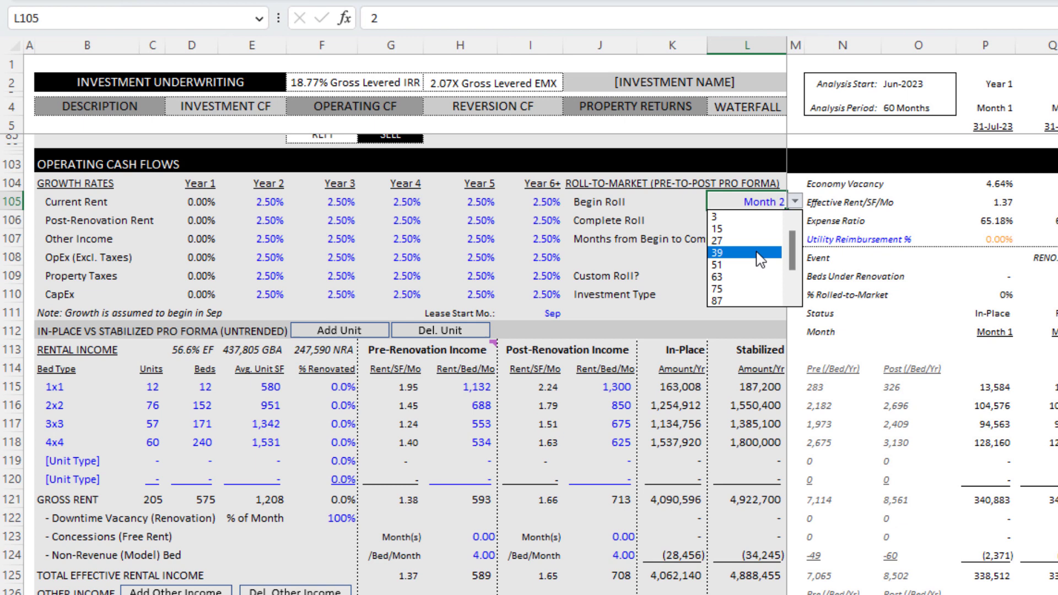
pyautogui.press('Escape')
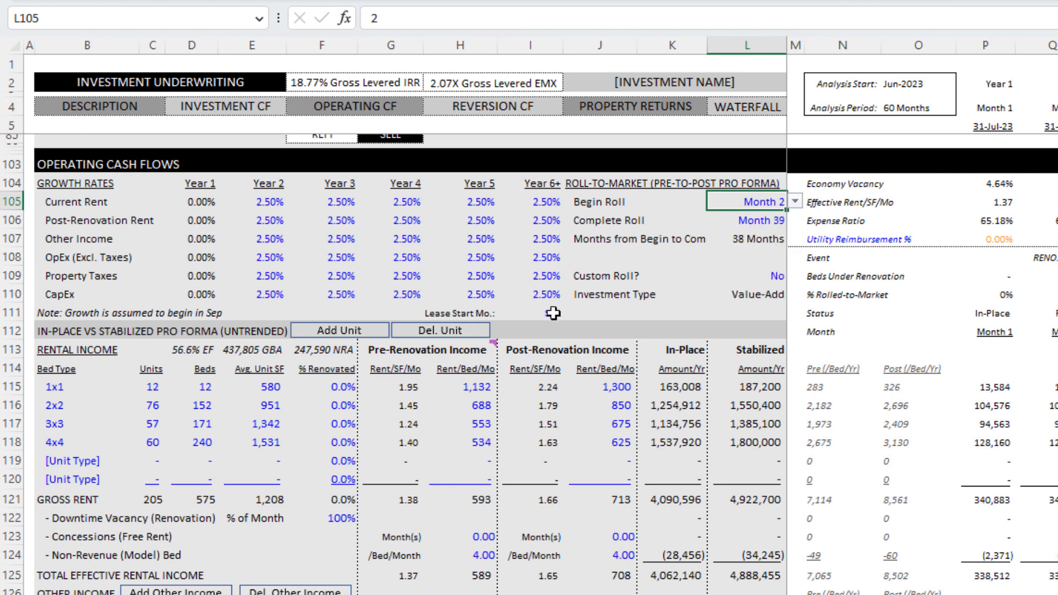
pyautogui.click(553, 313)
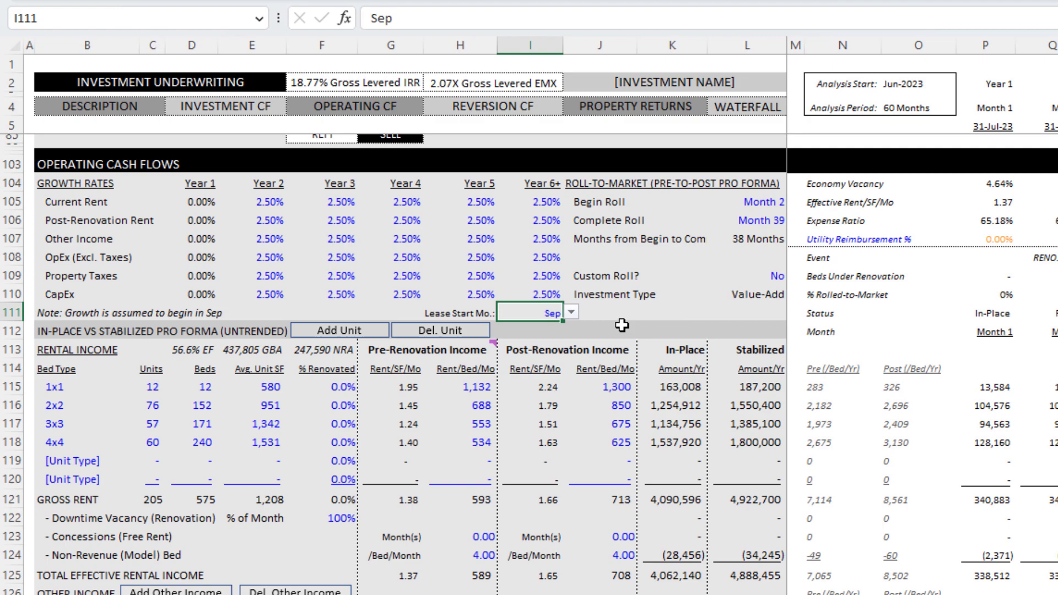
pyautogui.scroll(-20, 656, 331)
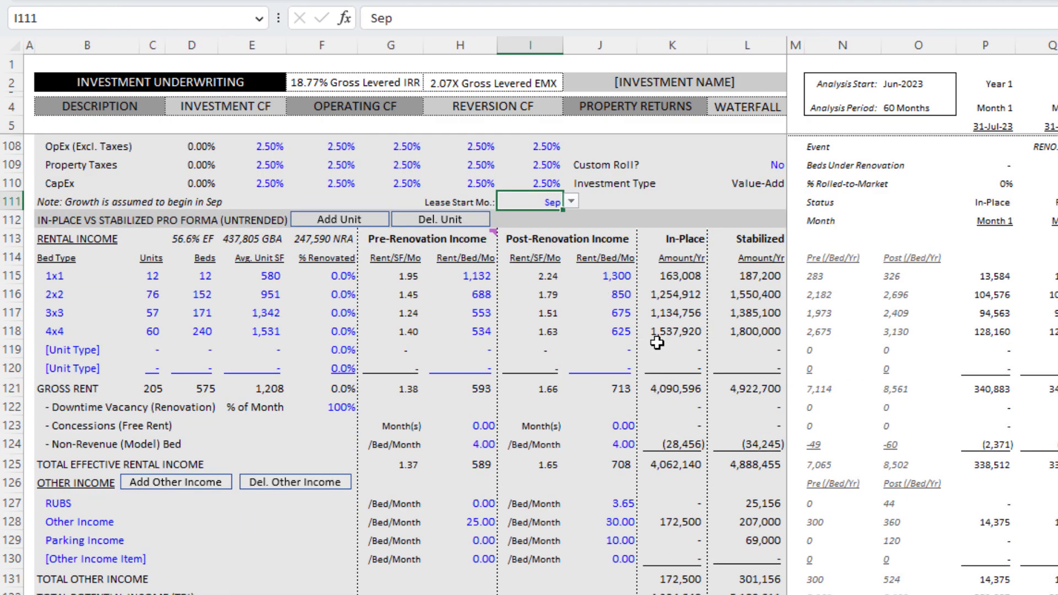
pyautogui.scroll(-20, 651, 337)
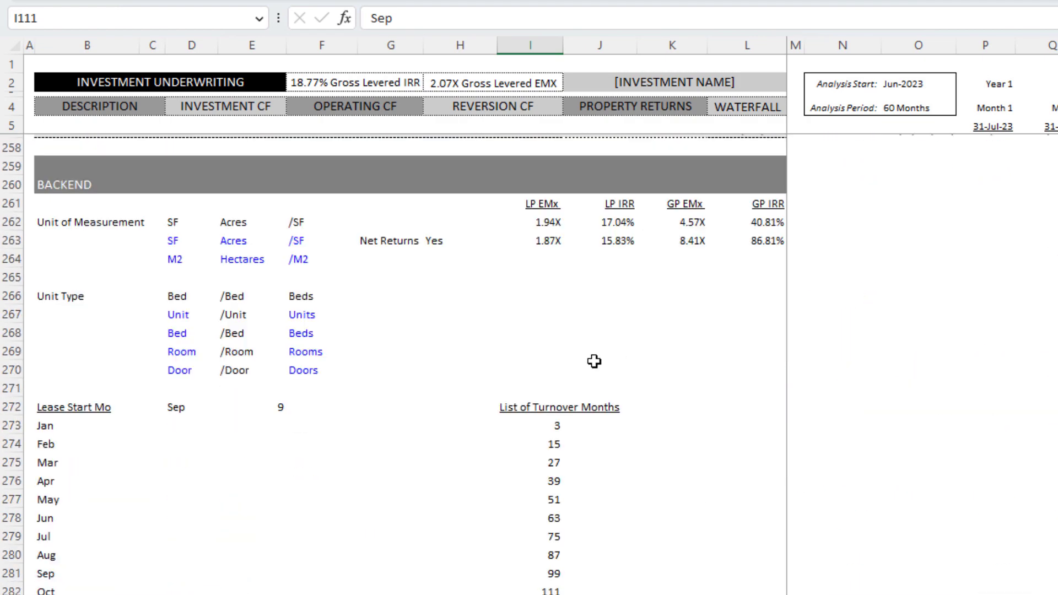
pyautogui.click(191, 245)
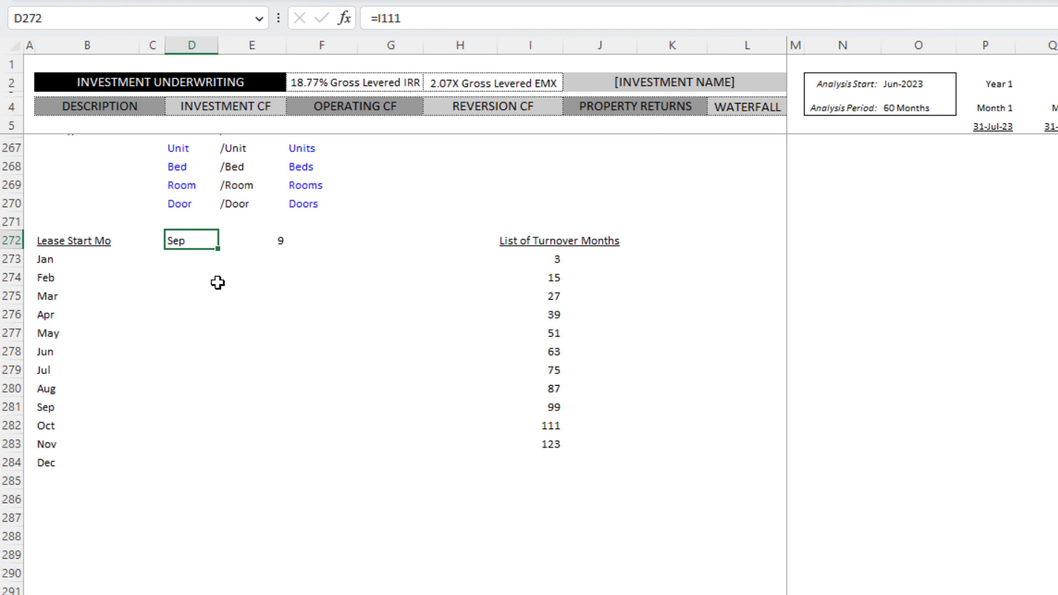
pyautogui.click(290, 241)
pyautogui.click(272, 227)
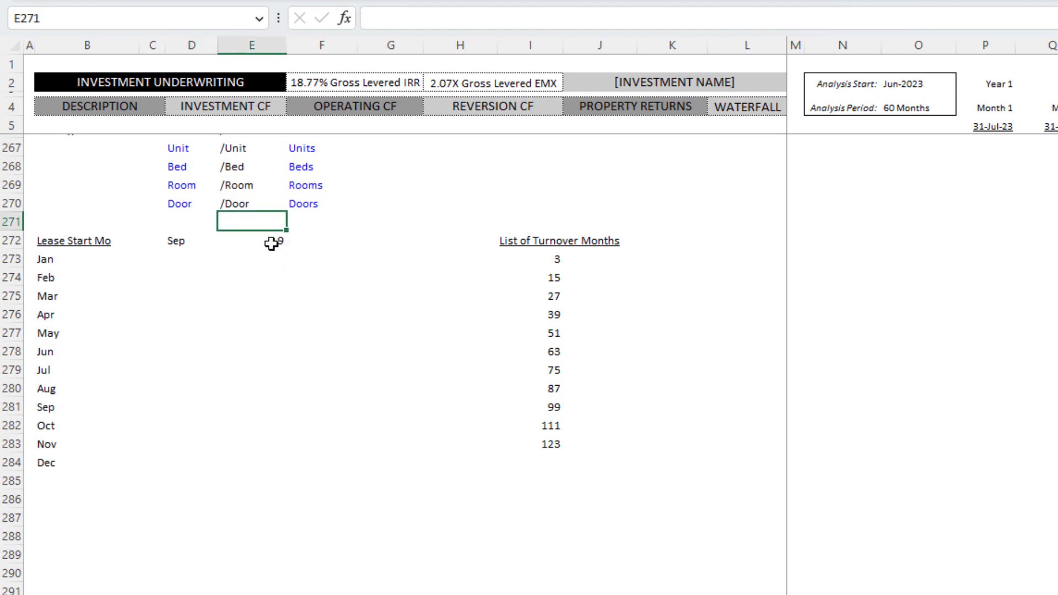
pyautogui.click(274, 240)
pyautogui.scroll(20, 810, 338)
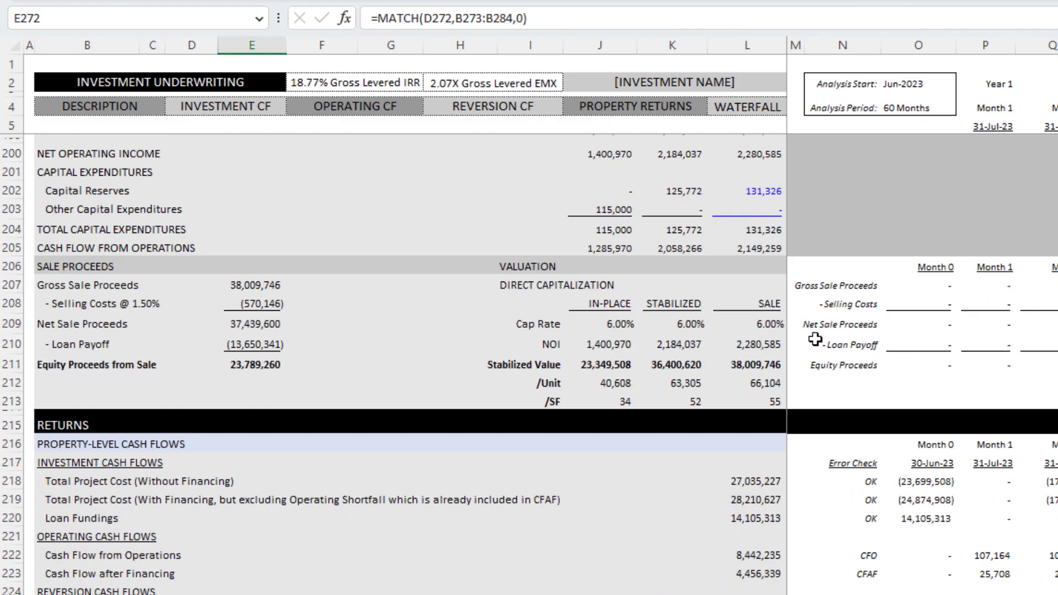
pyautogui.scroll(20, 813, 340)
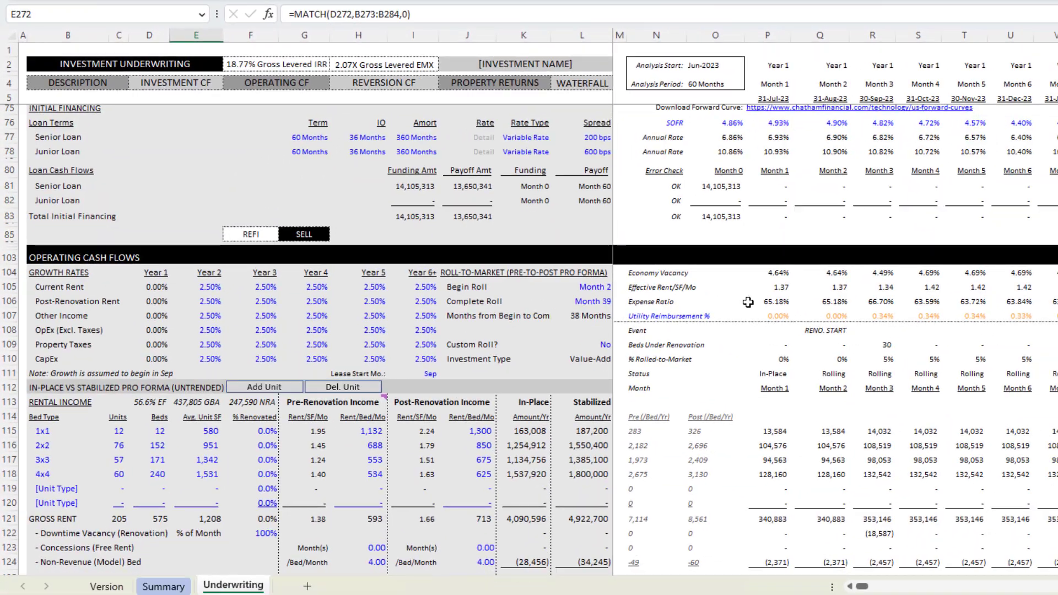
pyautogui.click(774, 374)
pyautogui.hotkey('ctrl', 'Right')
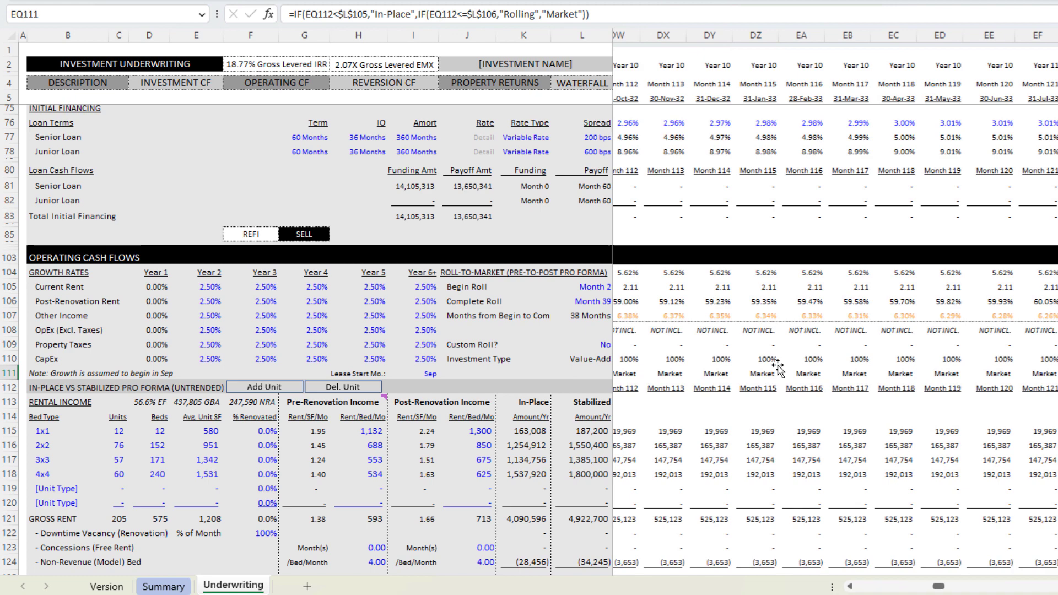
pyautogui.hotkey('ctrl', 'Right')
pyautogui.hotkey('ctrl', 'Right')
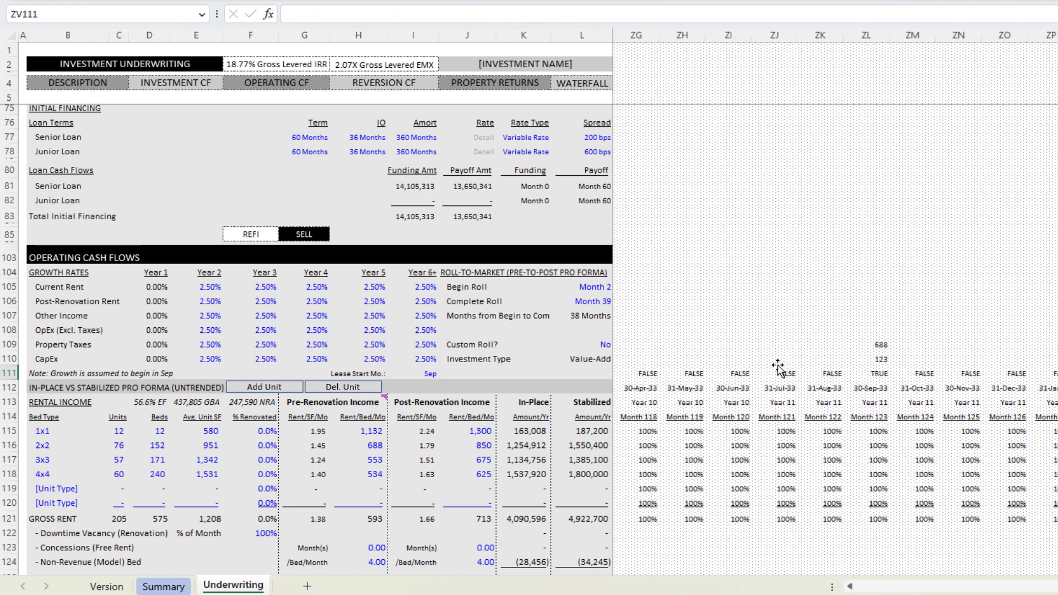
pyautogui.hotkey('ctrl', 'Left')
pyautogui.hotkey('ctrl', 'Left')
pyautogui.hotkey('ctrl', 'Left')
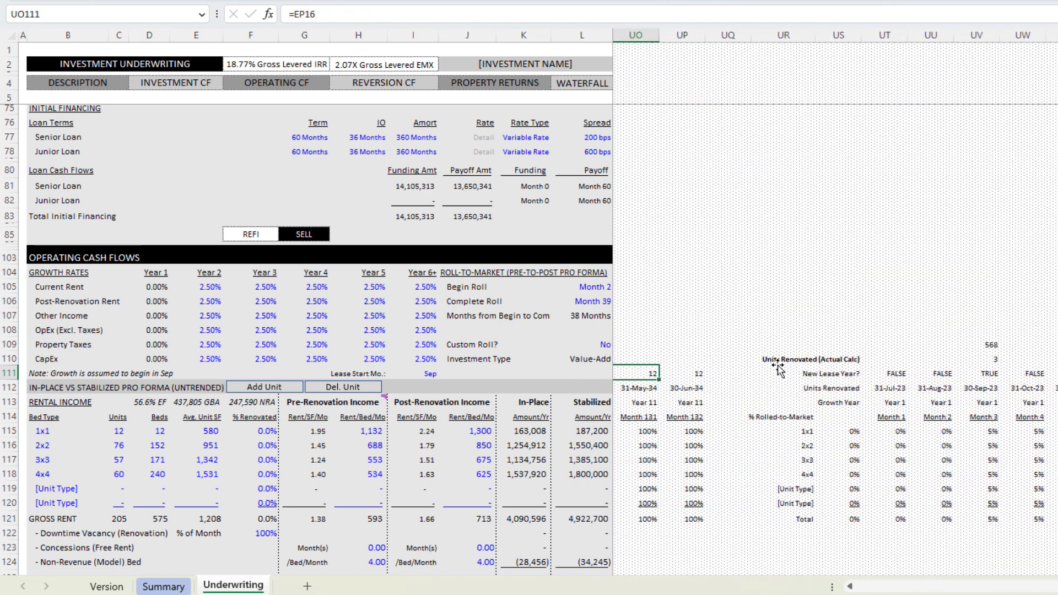
pyautogui.scroll(-3, 816, 331)
pyautogui.moveTo(837, 246); pyautogui.dragTo(1020, 246)
pyautogui.click(838, 246)
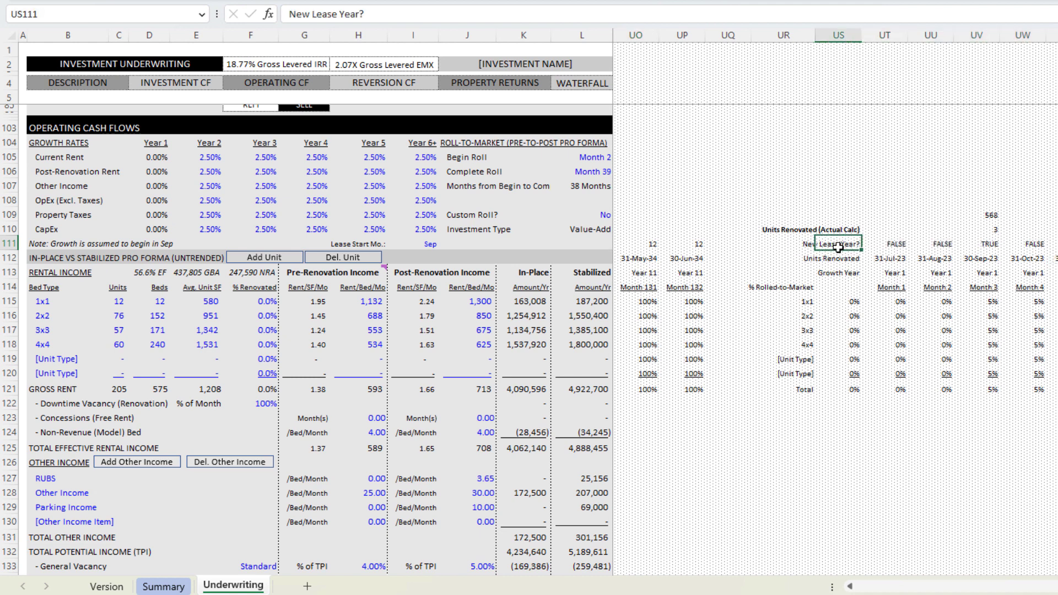
pyautogui.click(891, 244)
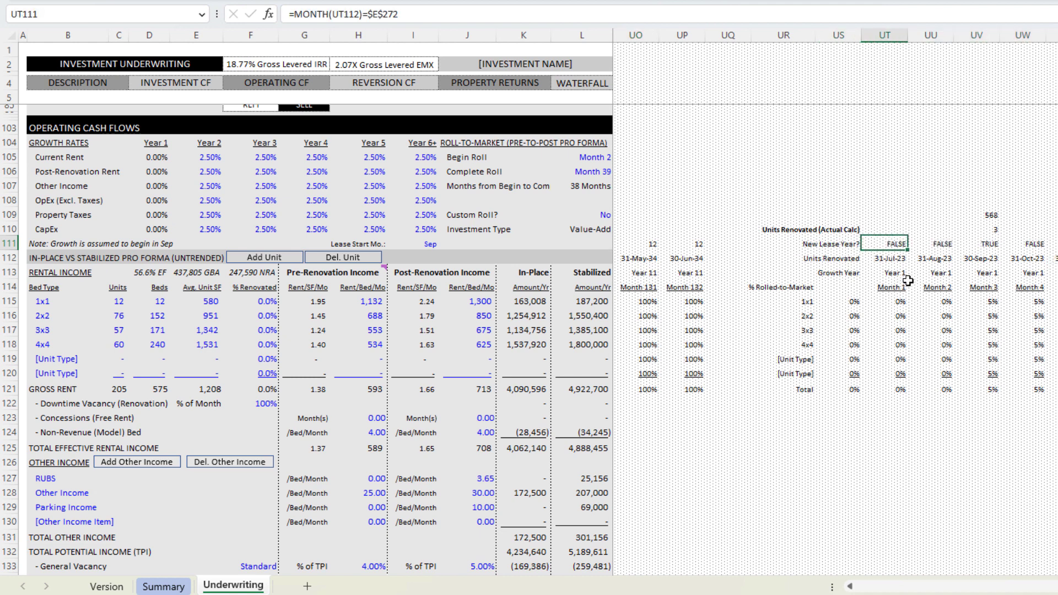
pyautogui.press('F2')
pyautogui.press('Escape')
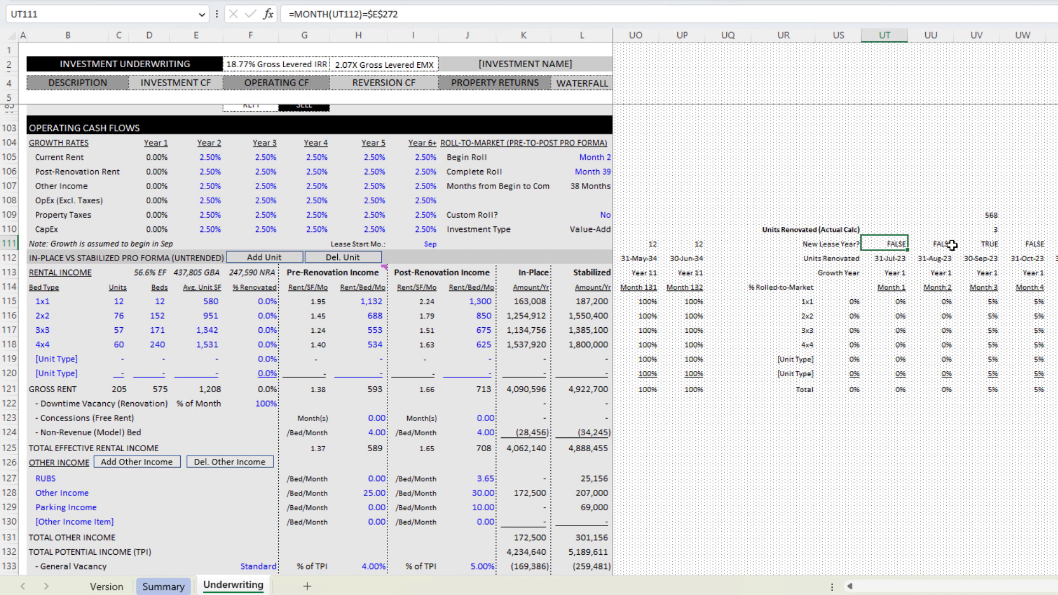
pyautogui.click(984, 244)
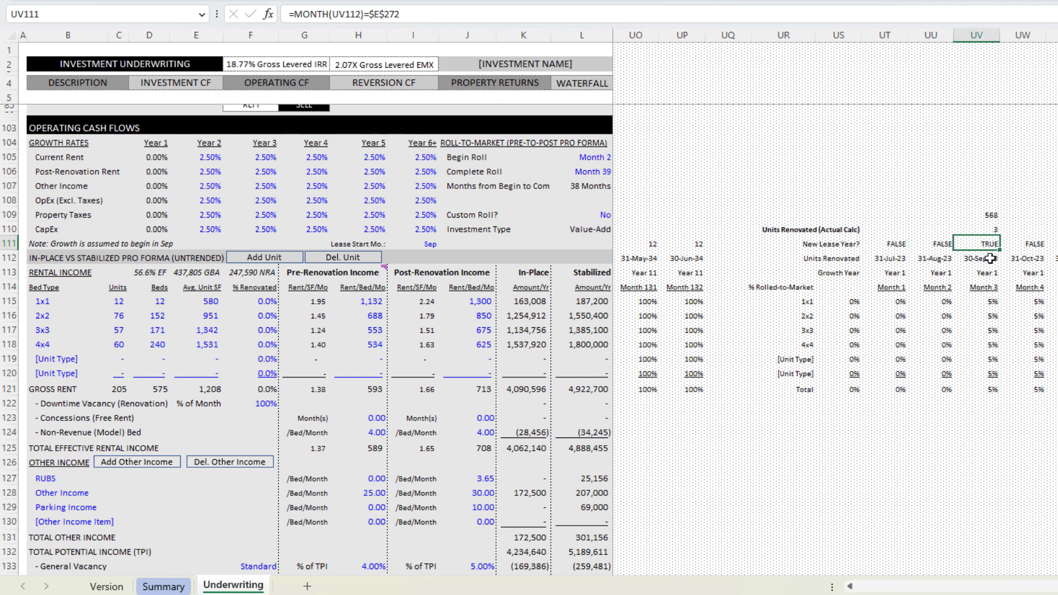
pyautogui.click(437, 244)
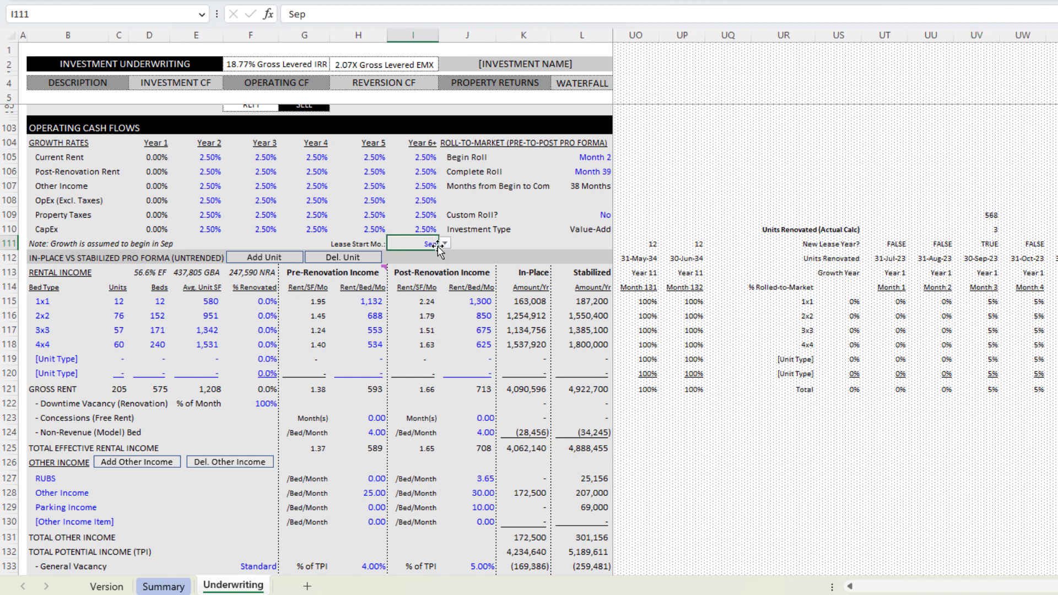
pyautogui.doubleClick(986, 249)
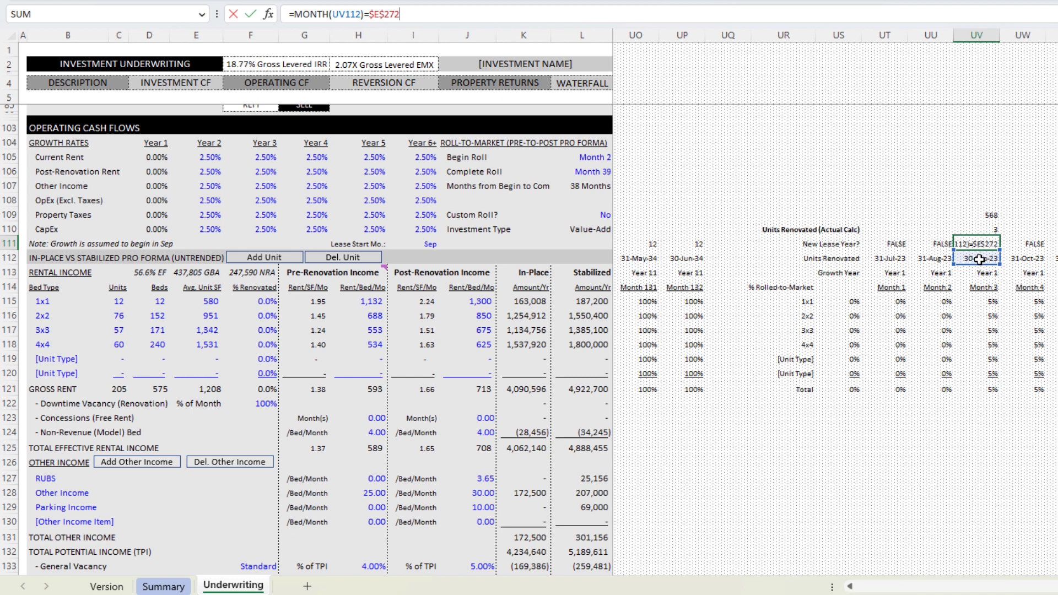
pyautogui.press('Escape')
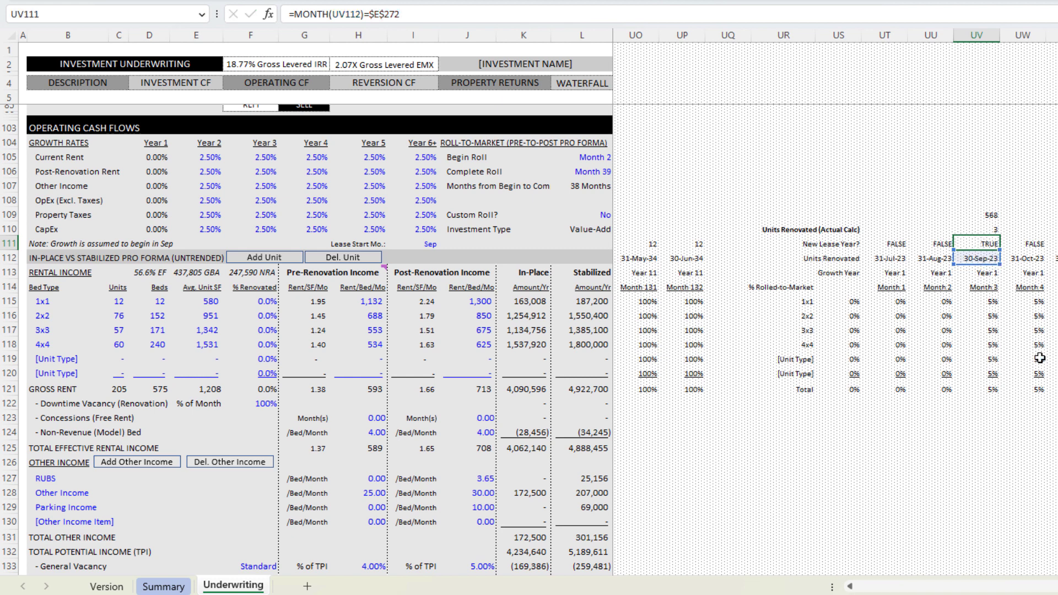
pyautogui.press('Right')
pyautogui.press('Right')
pyautogui.press('Right')
pyautogui.press('Right')
pyautogui.press('Right')
pyautogui.press('Right')
pyautogui.press('Right')
pyautogui.press('Right')
pyautogui.press('Right')
pyautogui.press('Right')
pyautogui.press('Right')
pyautogui.press('Right')
pyautogui.press('Right')
pyautogui.press('Right')
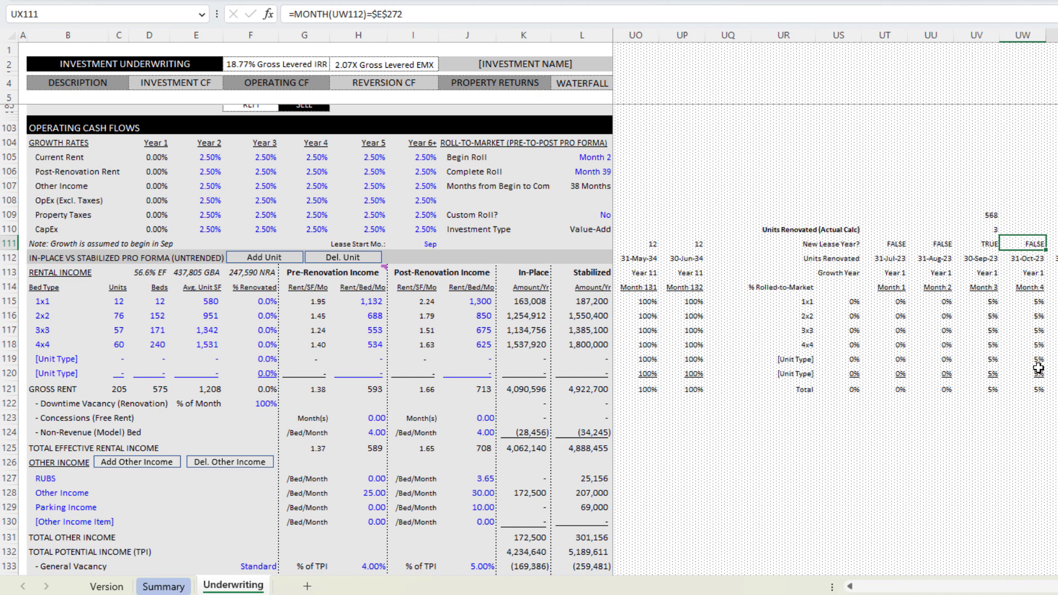
pyautogui.press('Right')
pyautogui.press('Right')
pyautogui.press('Right')
pyautogui.press('Right')
pyautogui.press('Right')
pyautogui.press('Right')
pyautogui.press('Right')
pyautogui.press('Right')
pyautogui.press('Right')
pyautogui.press('Right')
pyautogui.press('Right')
pyautogui.press('Right')
pyautogui.press('Right')
pyautogui.press('Right')
pyautogui.press('Right')
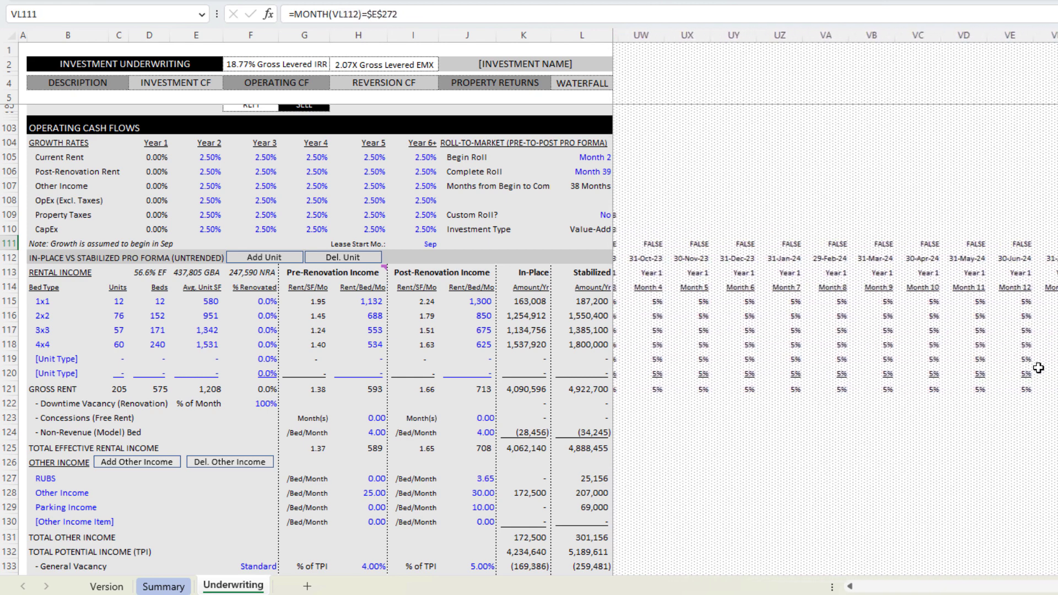
pyautogui.press('Left')
pyautogui.press('Left')
pyautogui.press('Left')
pyautogui.press('Left')
pyautogui.press('Left')
pyautogui.press('Left')
pyautogui.press('Left')
pyautogui.press('Left')
pyautogui.press('Left')
pyautogui.press('Left')
pyautogui.press('Left')
pyautogui.press('Left')
pyautogui.press('Left')
pyautogui.press('Left')
pyautogui.press('Left')
pyautogui.press('Left')
pyautogui.press('Left')
pyautogui.press('Left')
pyautogui.press('Left')
pyautogui.press('Left')
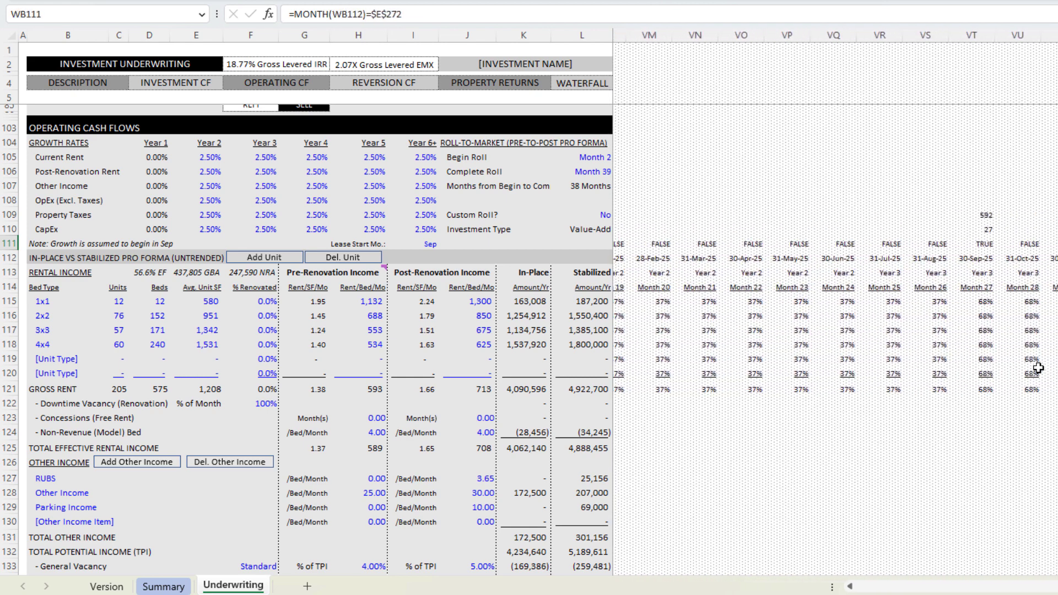
pyautogui.press('Left')
pyautogui.press('Up')
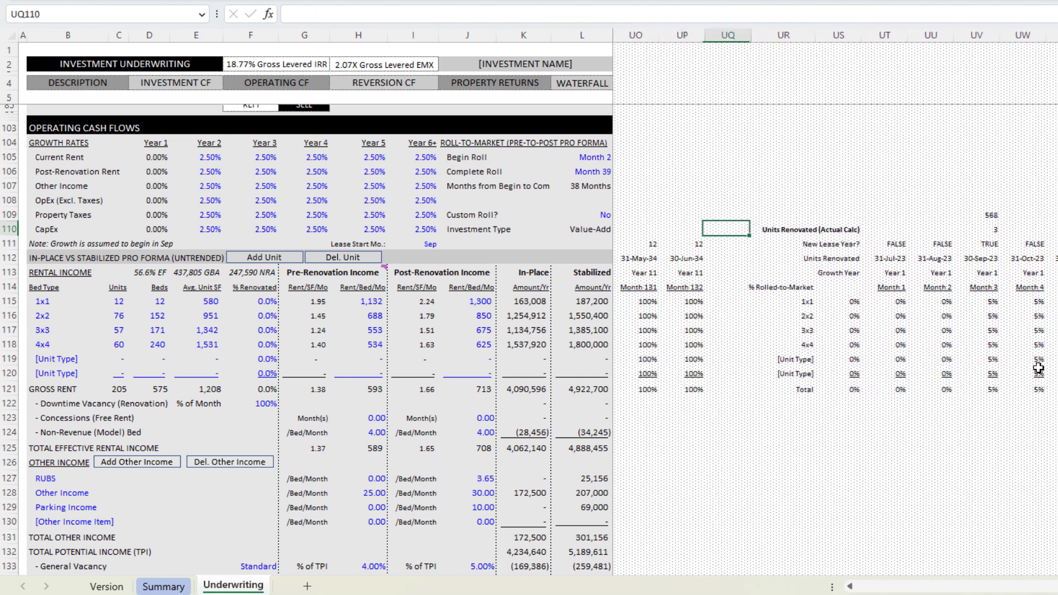
pyautogui.press('Right')
pyautogui.press('Right')
pyautogui.press('Right')
pyautogui.press('Right')
pyautogui.press('Right')
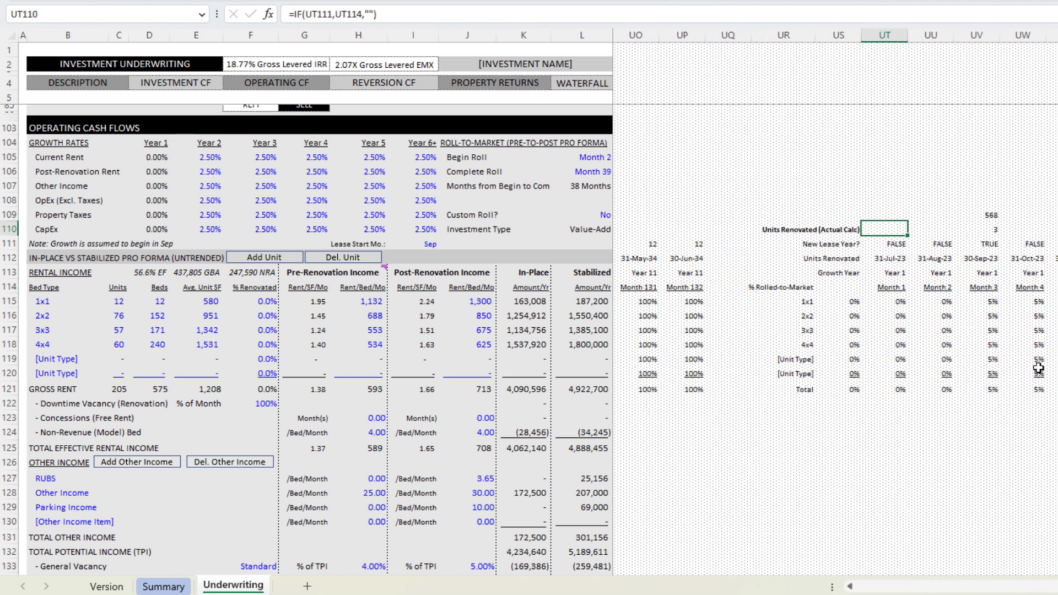
pyautogui.hotkey('shift', 'Right')
pyautogui.hotkey('shift', 'Right')
pyautogui.hotkey('shift', 'Down')
pyautogui.hotkey('shift', 'Up')
pyautogui.hotkey('shift', 'Left')
pyautogui.hotkey('shift', 'Left')
pyautogui.press('Right')
pyautogui.press('Right')
pyautogui.press('Right')
pyautogui.press('Right')
pyautogui.press('Right')
pyautogui.press('Right')
pyautogui.press('Right')
pyautogui.press('Right')
pyautogui.press('Right')
pyautogui.press('Right')
pyautogui.press('Right')
pyautogui.press('Right')
pyautogui.press('Right')
pyautogui.press('Right')
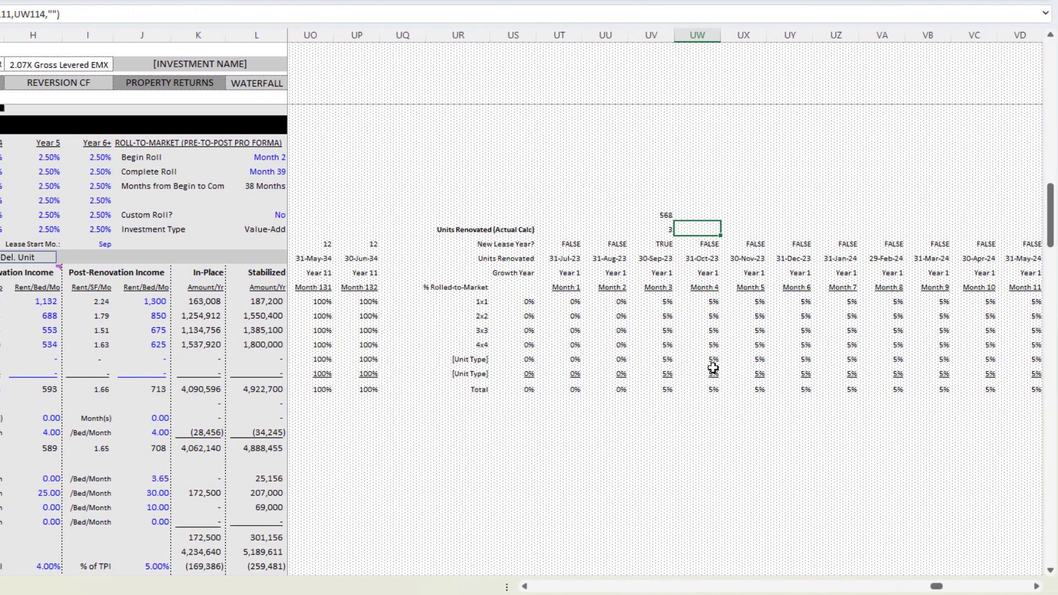
pyautogui.press('Right')
pyautogui.press('Right')
pyautogui.press('Right')
pyautogui.press('Right')
pyautogui.press('Right')
pyautogui.press('Right')
pyautogui.press('Right')
pyautogui.press('Right')
pyautogui.press('Right')
pyautogui.press('Right')
pyautogui.press('Right')
pyautogui.press('Right')
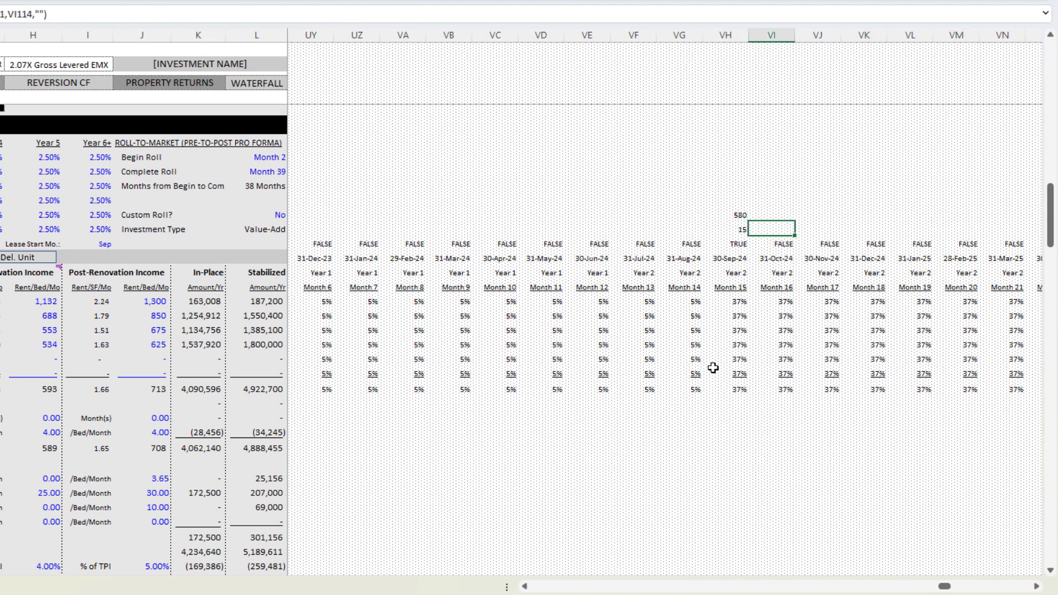
pyautogui.press('Left')
pyautogui.press('Left')
pyautogui.press('Left')
pyautogui.press('Left')
pyautogui.press('Left')
pyautogui.press('Left')
pyautogui.press('Left')
pyautogui.press('Left')
pyautogui.press('Left')
pyautogui.press('Left')
pyautogui.press('Left')
pyautogui.press('Left')
pyautogui.press('Left')
pyautogui.press('Left')
pyautogui.press('Left')
pyautogui.press('Left')
pyautogui.press('Left')
pyautogui.press('Left')
pyautogui.press('Left')
pyautogui.press('Left')
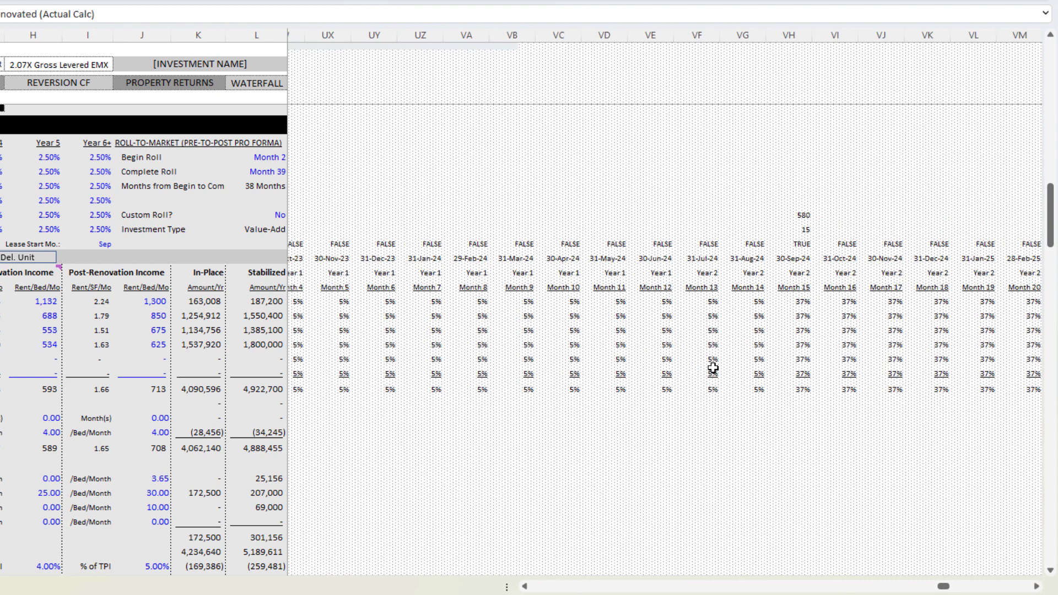
# - Change the Lease Start Mo. from Sep to Aug
pyautogui.press('Left')
pyautogui.click(96, 244)
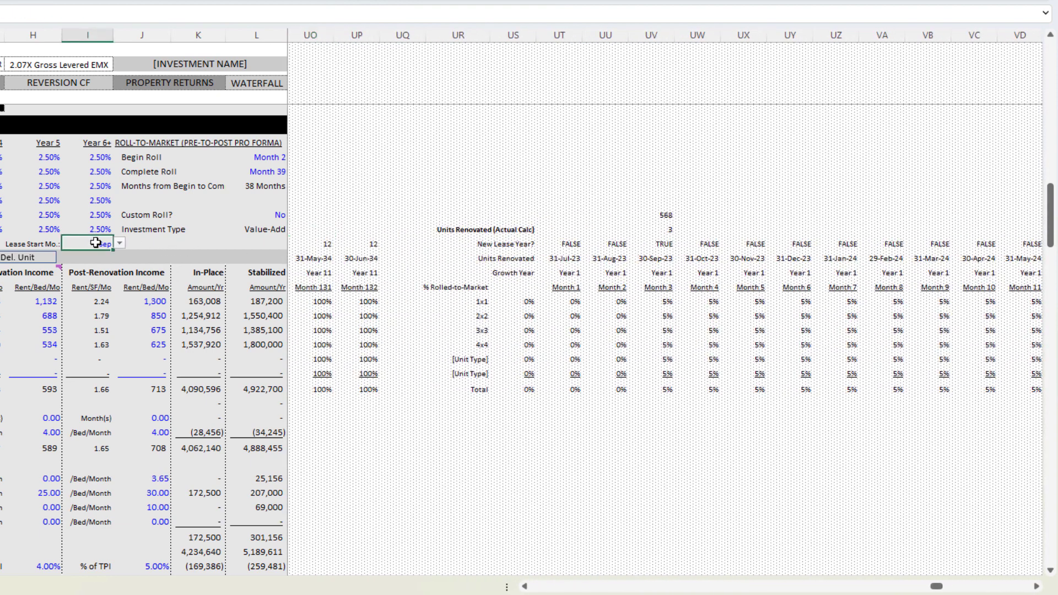
pyautogui.click(120, 244)
pyautogui.click(99, 284)
# - Move along the Units Renovated rows to the blank dropdown cell in column US and fill it yellow
pyautogui.click(619, 229)
pyautogui.press('Right')
pyautogui.press('Right')
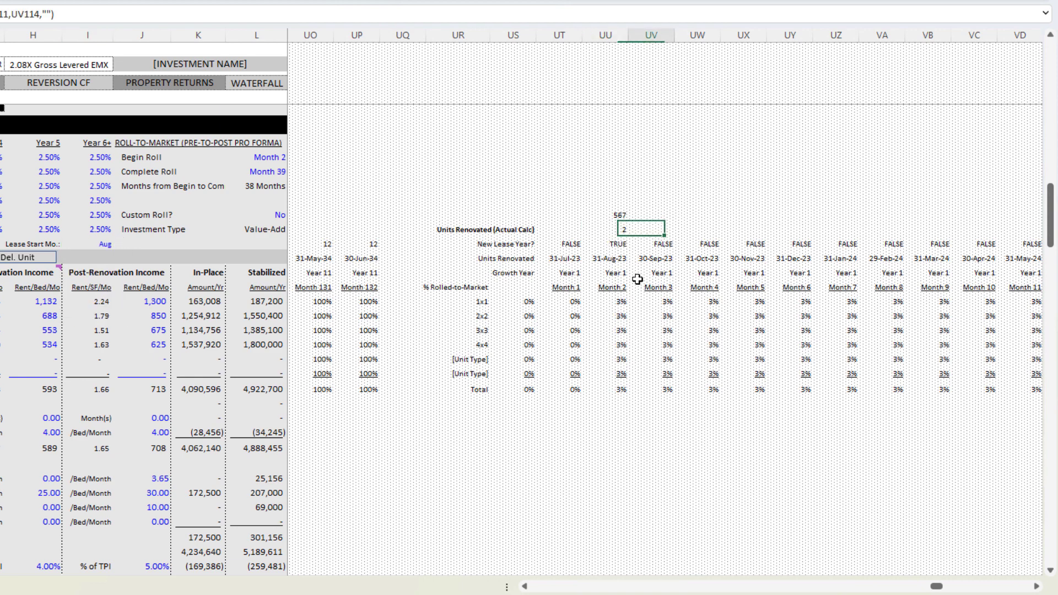
pyautogui.press('Right')
pyautogui.press('Right')
pyautogui.press('Right')
pyautogui.press('Right')
pyautogui.press('Right')
pyautogui.press('Right')
pyautogui.press('Right')
pyautogui.press('Right')
pyautogui.press('Right')
pyautogui.press('Right')
pyautogui.press('Right')
pyautogui.press('Right')
pyautogui.press('Right')
pyautogui.press('Right')
pyautogui.press('Right')
pyautogui.press('Right')
pyautogui.press('Right')
pyautogui.press('Right')
pyautogui.press('Right')
pyautogui.press('Right')
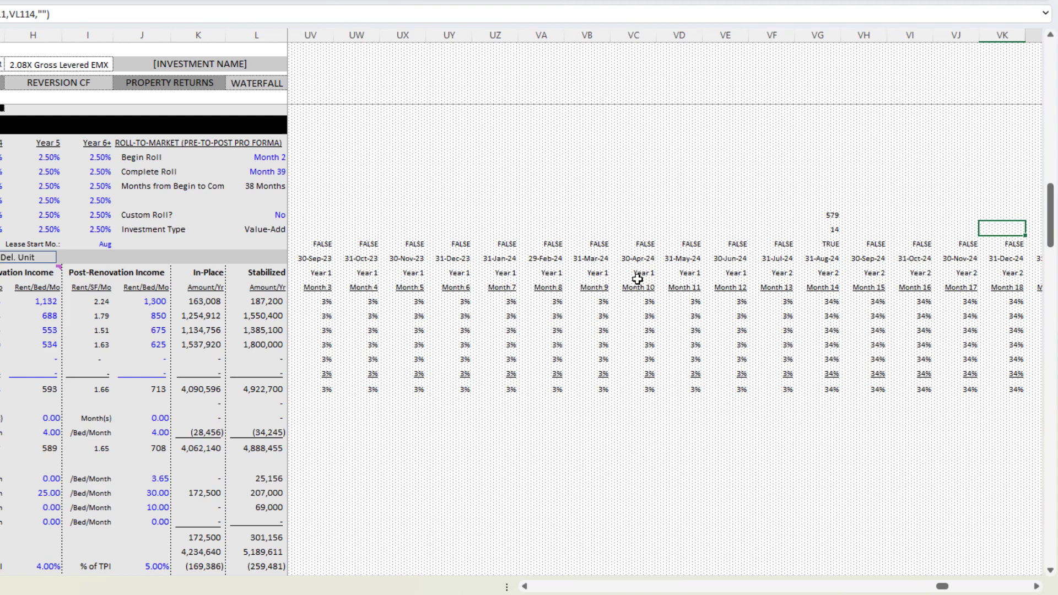
pyautogui.press('Left')
pyautogui.press('Left')
pyautogui.press('Left')
pyautogui.press('Left')
pyautogui.press('Left')
pyautogui.hotkey('ctrl', 'Left')
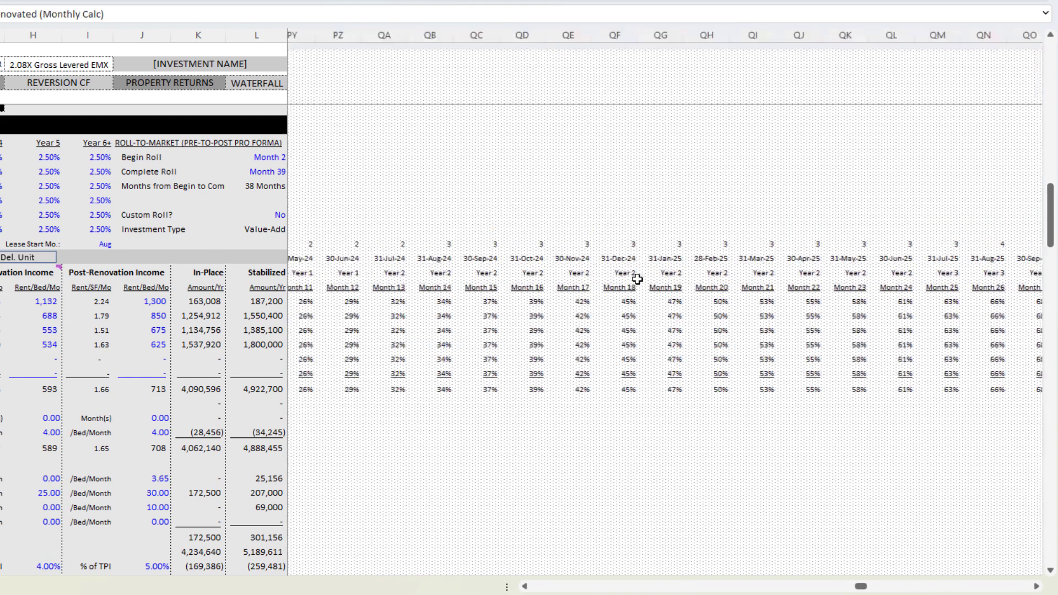
pyautogui.press('Right')
pyautogui.press('Right')
pyautogui.hotkey('ctrl', 'Right')
pyautogui.press('Right')
pyautogui.press('Right')
pyautogui.press('Right')
pyautogui.press('Right')
pyautogui.press('Right')
pyautogui.press('Right')
pyautogui.press('Right')
pyautogui.press('Right')
pyautogui.press('Right')
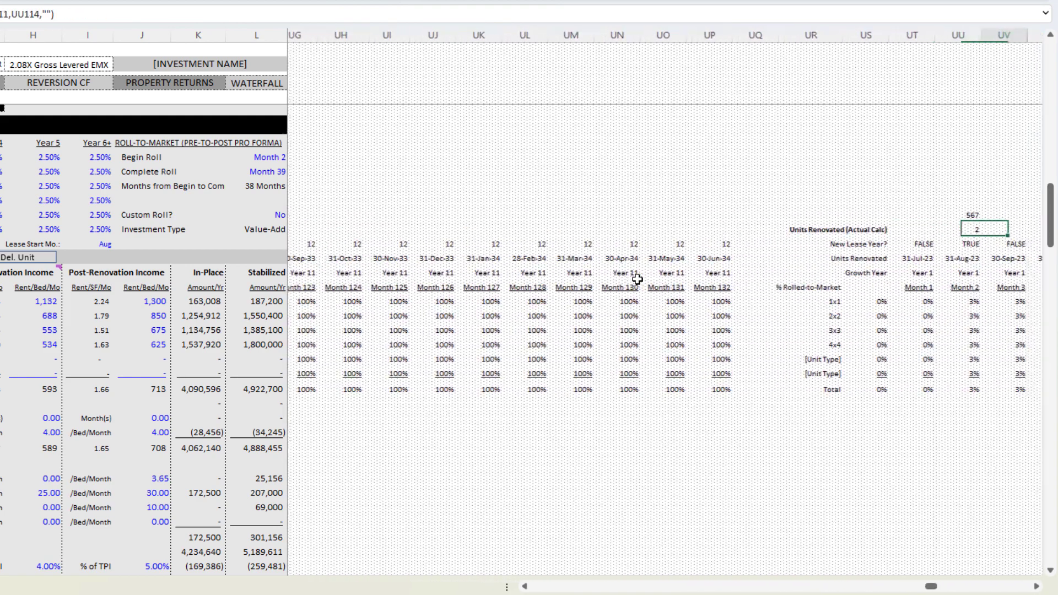
pyautogui.press('Left')
pyautogui.press('Left')
pyautogui.press('Left')
pyautogui.press('Left')
pyautogui.press('Left')
pyautogui.press('Left')
pyautogui.press('Left')
pyautogui.press('Left')
pyautogui.press('Up')
pyautogui.press('Left')
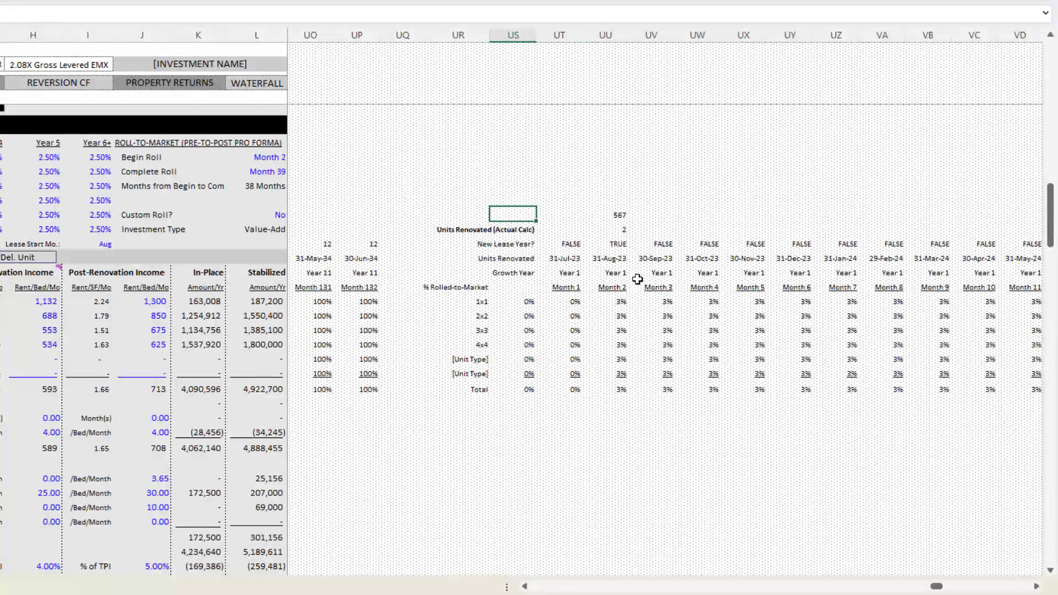
pyautogui.press('Up')
pyautogui.press('Up')
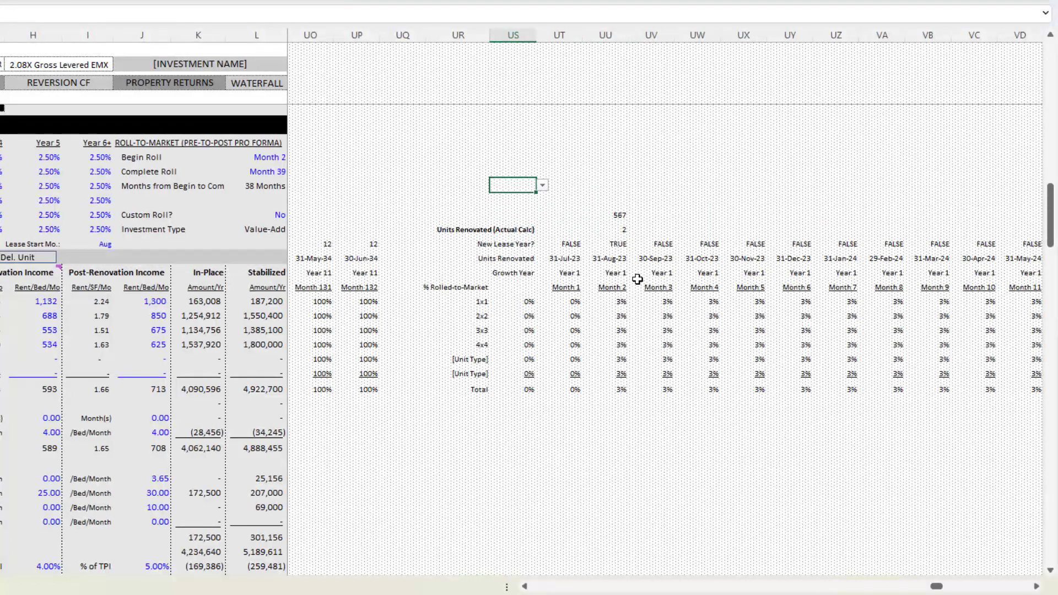
pyautogui.press('F4')
pyautogui.press('Down')
pyautogui.hotkey('ctrl', 'c')
pyautogui.press('Up')
pyautogui.hotkey('ctrl', 'v')
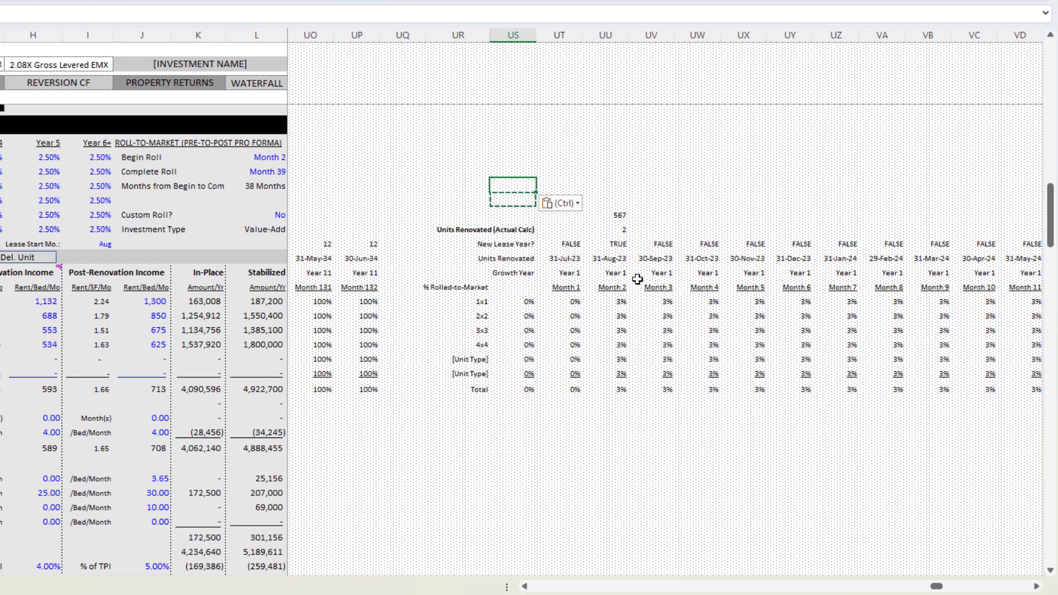
pyautogui.hotkey('ctrl', 'z')
pyautogui.press('Escape')
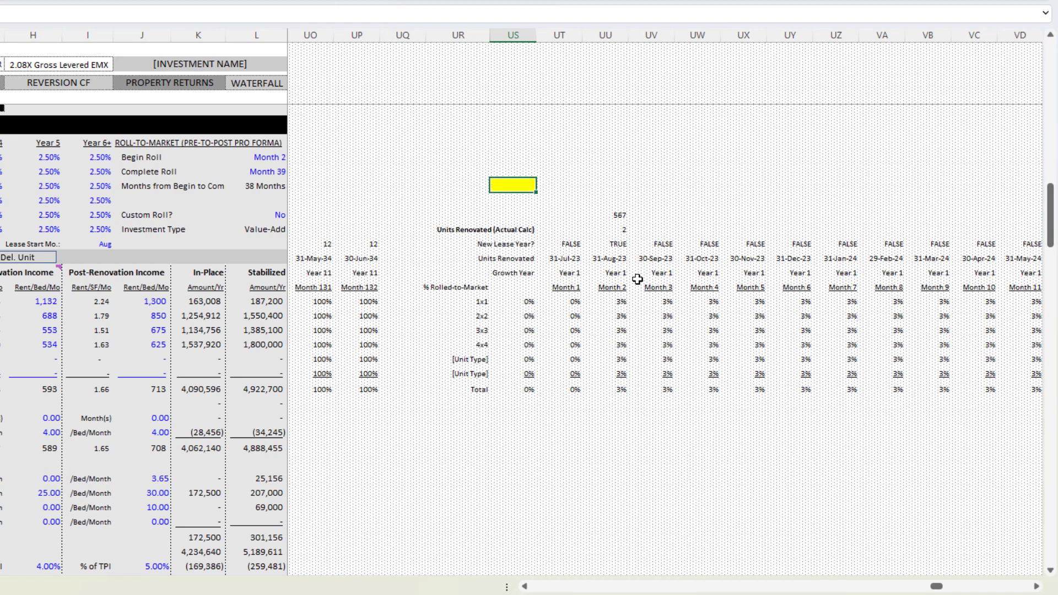
pyautogui.click(270, 158)
pyautogui.click(259, 172)
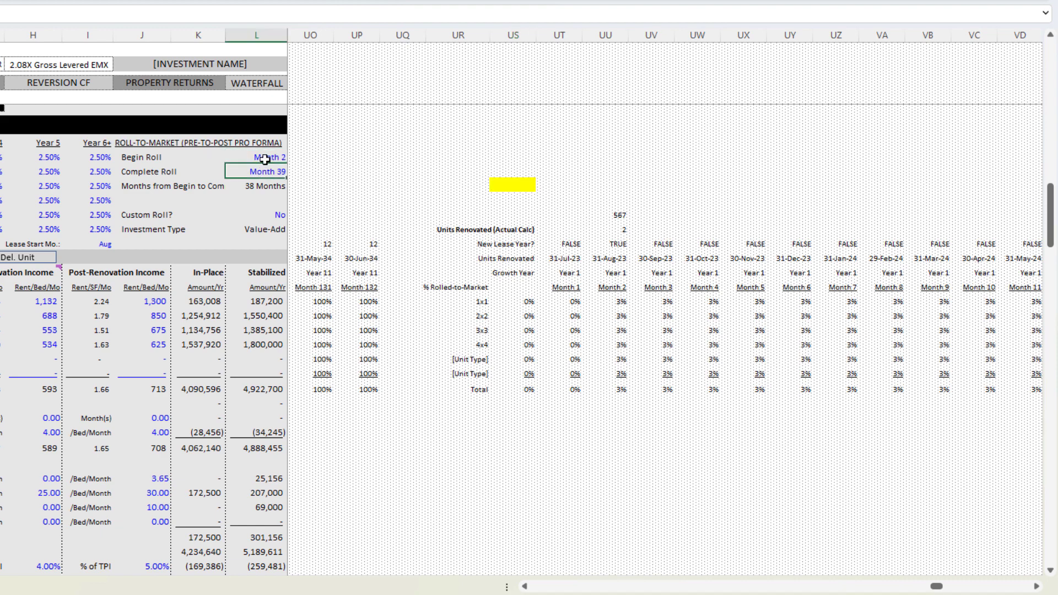
pyautogui.click(267, 158)
pyautogui.click(264, 172)
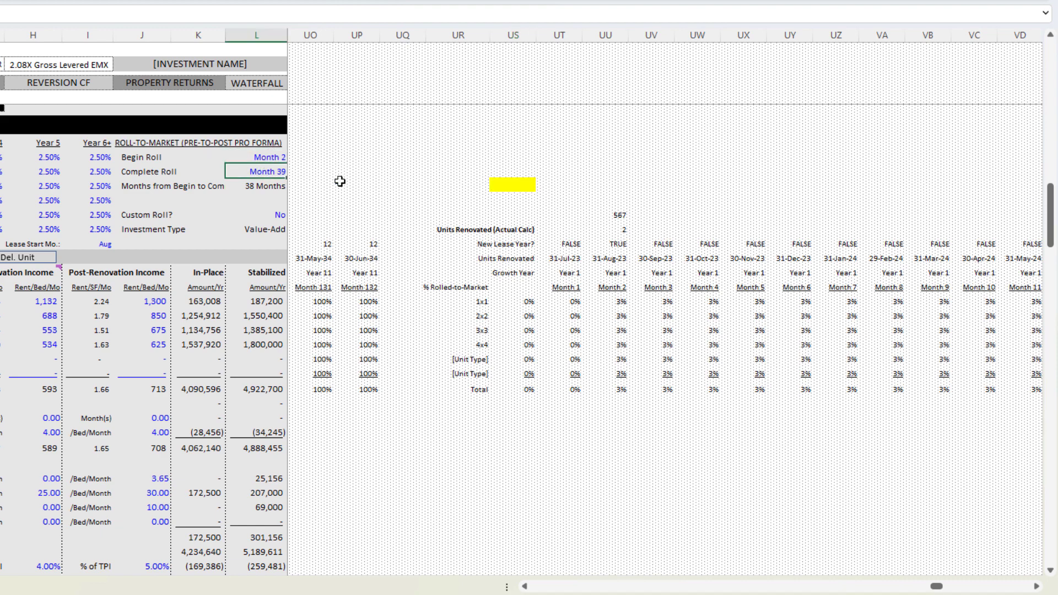
pyautogui.click(617, 228)
pyautogui.press('Right')
pyautogui.press('Right')
pyautogui.press('Right')
pyautogui.press('Right')
pyautogui.press('Right')
pyautogui.press('Right')
pyautogui.press('Right')
pyautogui.press('Right')
pyautogui.press('Right')
pyautogui.press('Right')
pyautogui.press('Right')
pyautogui.press('Right')
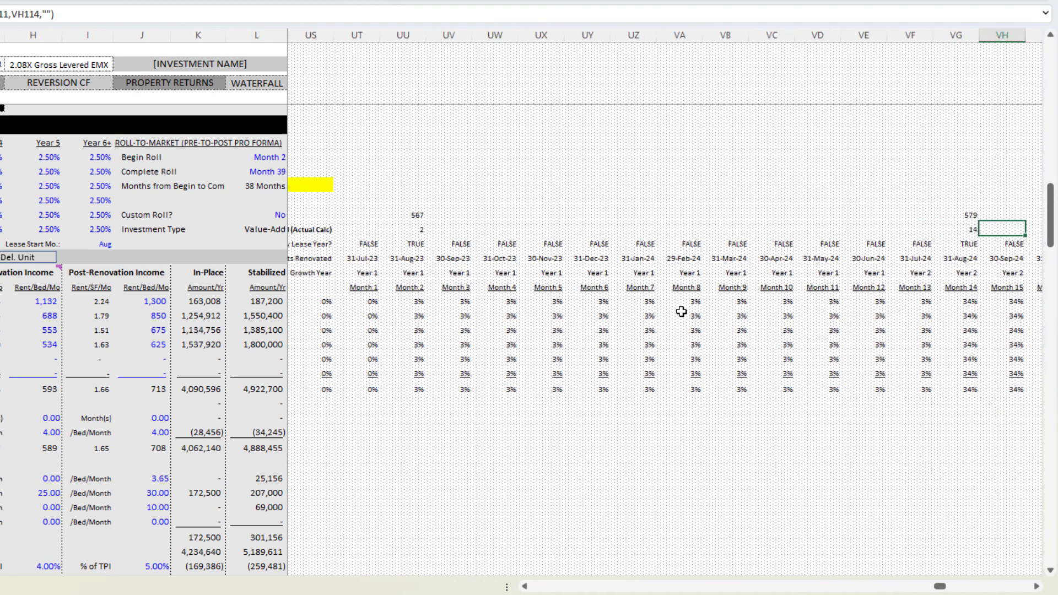
pyautogui.press('Right')
pyautogui.press('Right')
pyautogui.press('Right')
pyautogui.press('Right')
pyautogui.press('Right')
pyautogui.press('Right')
pyautogui.press('Right')
pyautogui.press('Right')
pyautogui.press('Right')
pyautogui.press('Right')
pyautogui.press('Right')
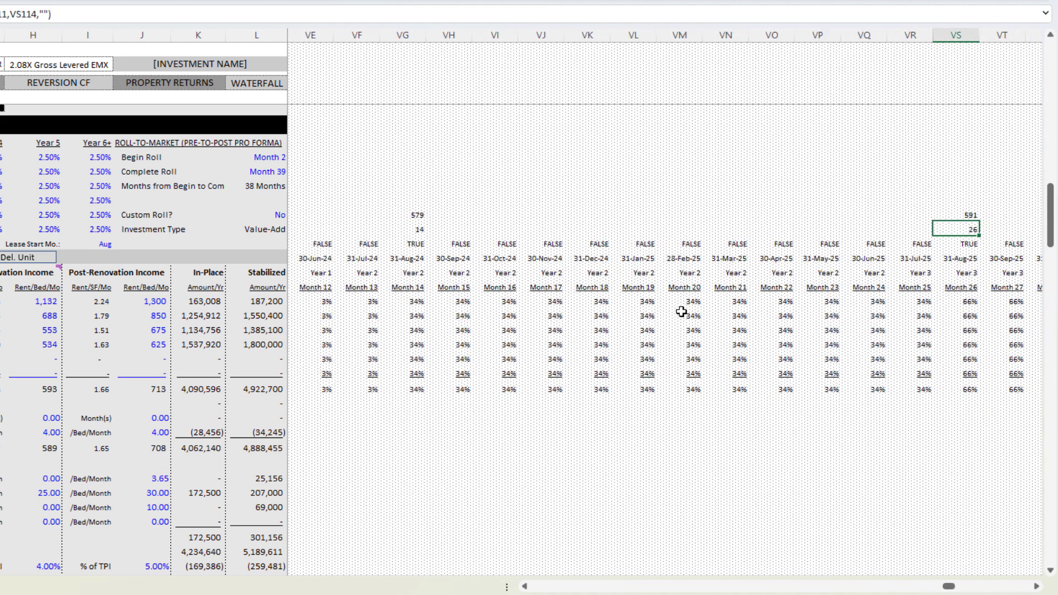
pyautogui.click(250, 161)
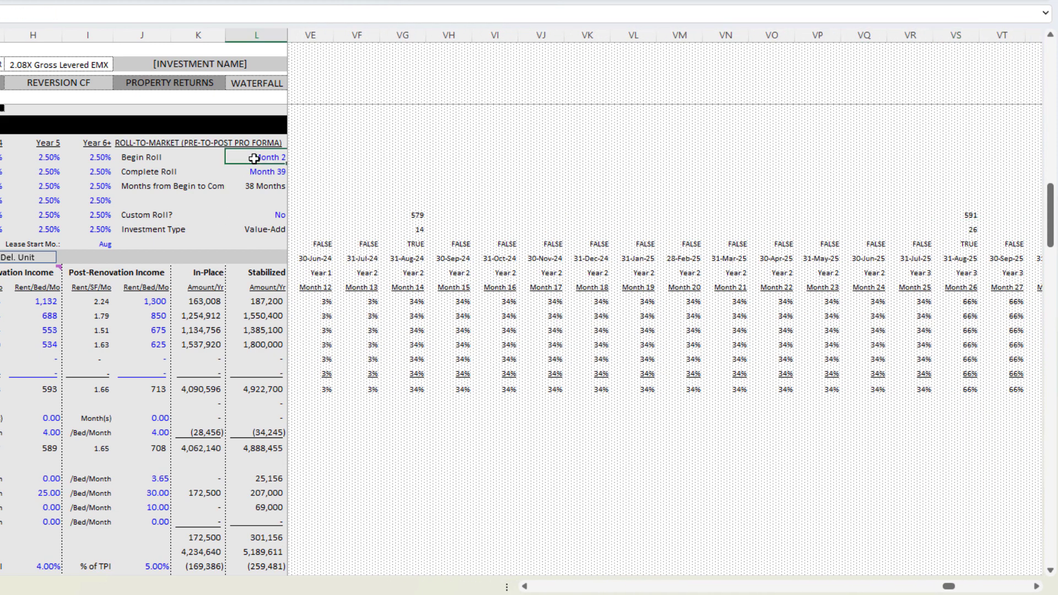
pyautogui.click(265, 172)
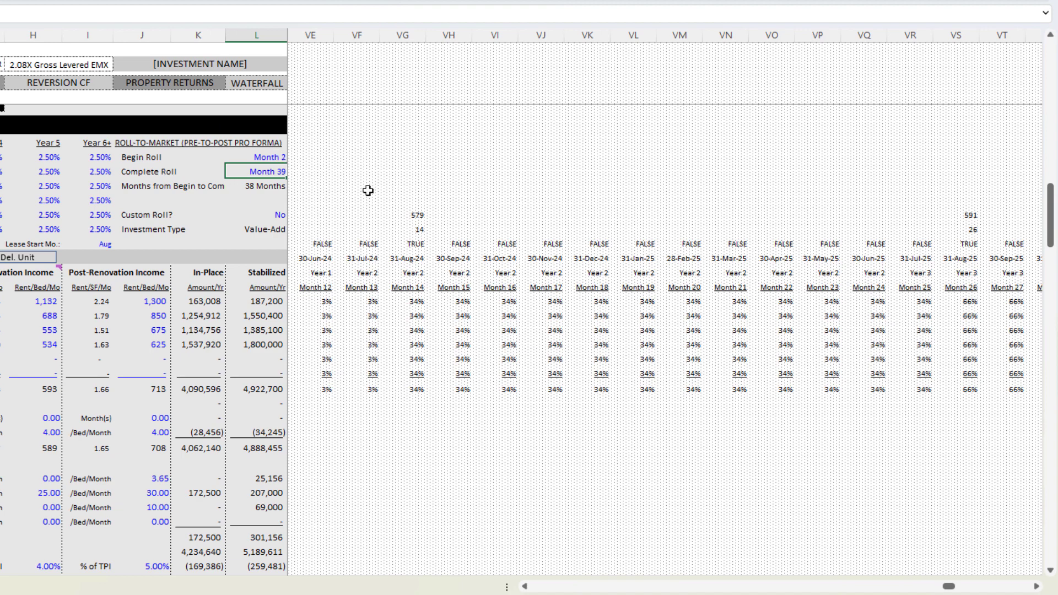
pyautogui.click(411, 228)
pyautogui.press('Left')
pyautogui.press('Left')
pyautogui.press('Left')
pyautogui.press('Left')
pyautogui.press('Left')
pyautogui.press('Left')
pyautogui.press('Left')
pyautogui.press('Left')
pyautogui.press('Left')
pyautogui.press('Left')
pyautogui.press('Left')
pyautogui.press('Left')
pyautogui.press('Left')
pyautogui.press('Left')
pyautogui.press('Left')
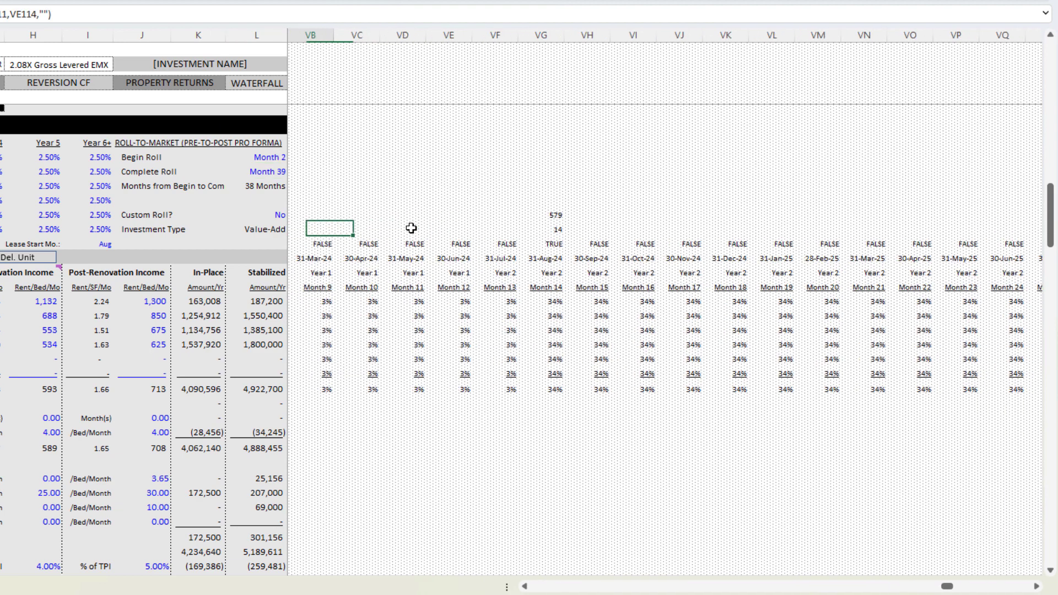
pyautogui.press('Up')
pyautogui.press('Up')
pyautogui.press('Up')
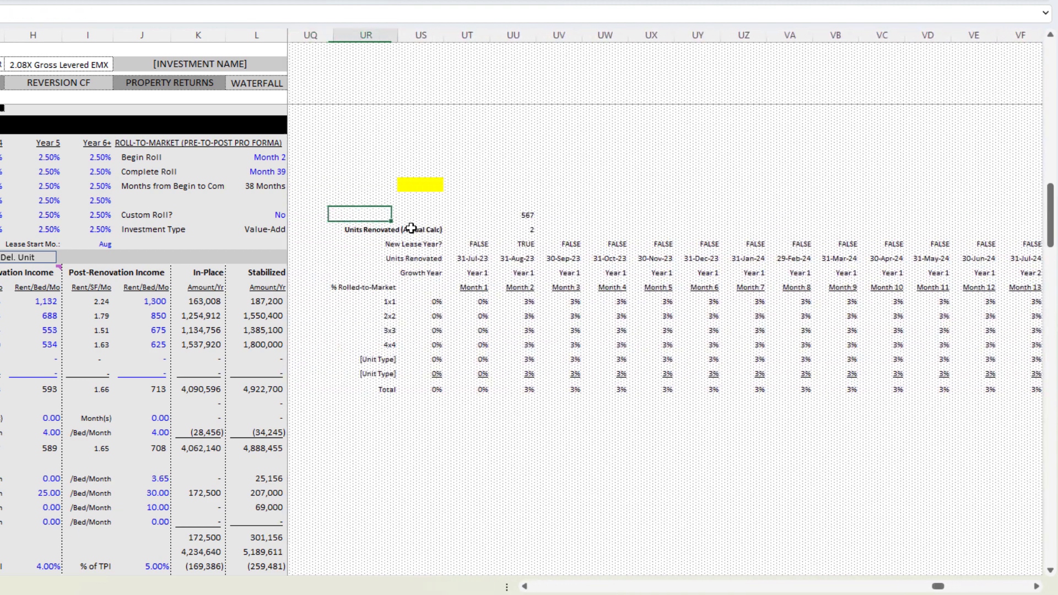
pyautogui.click(266, 159)
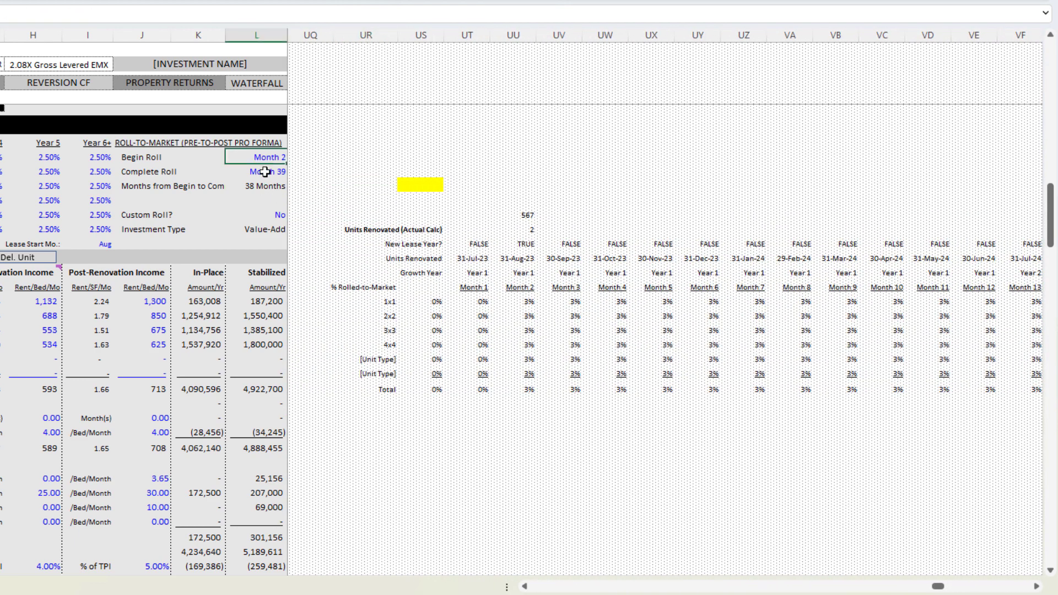
pyautogui.click(266, 172)
pyautogui.click(528, 229)
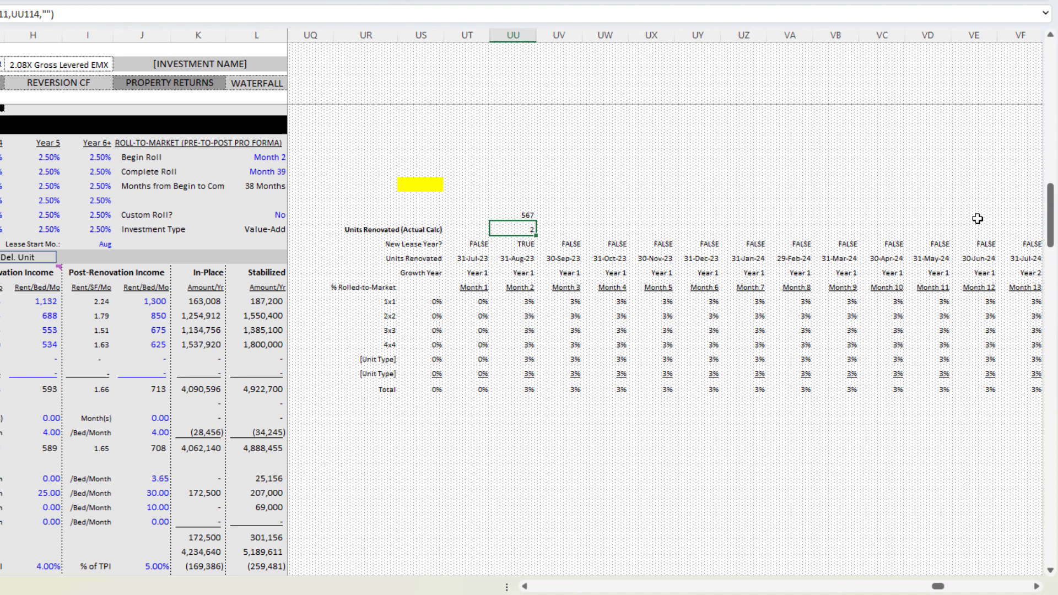
pyautogui.click(422, 183)
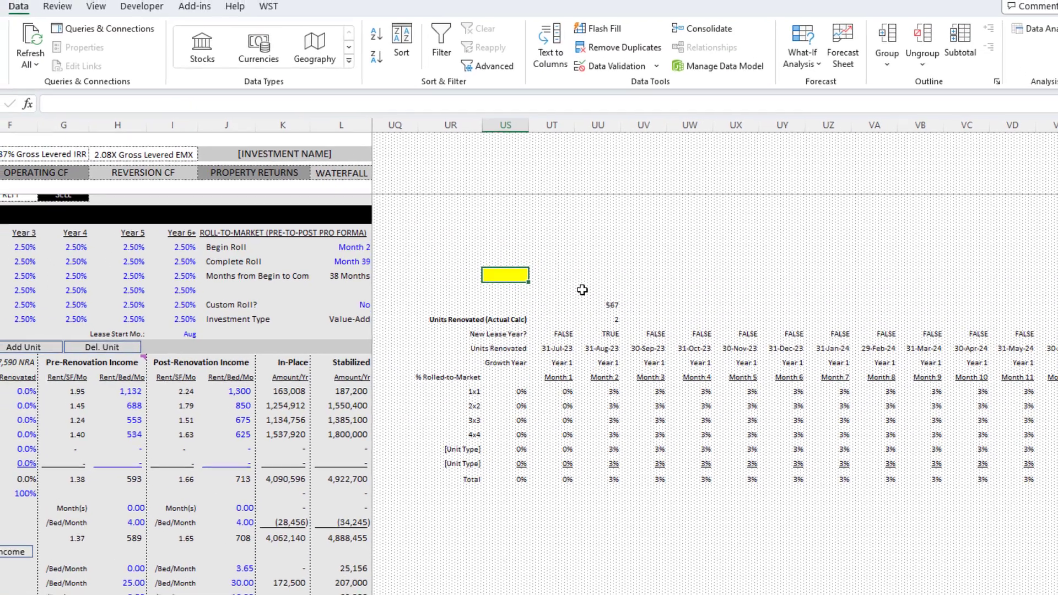
# - Give the yellow cell List data validation with source =$UT$110:$ZU$110
pyautogui.hotkey('alt', 'a')
pyautogui.press('v')
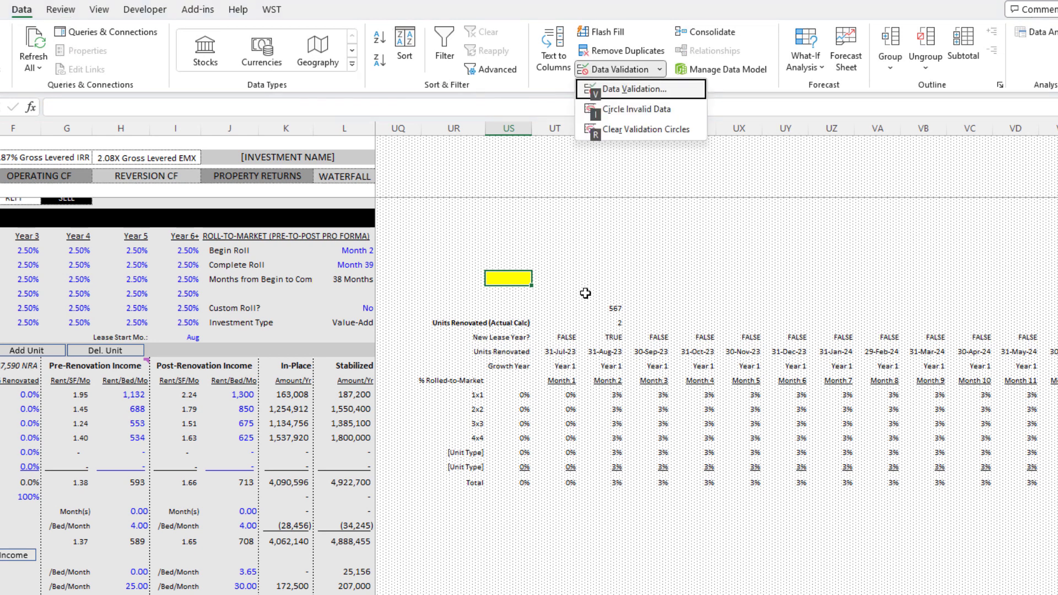
pyautogui.press('v')
pyautogui.hotkey('alt', 'Down')
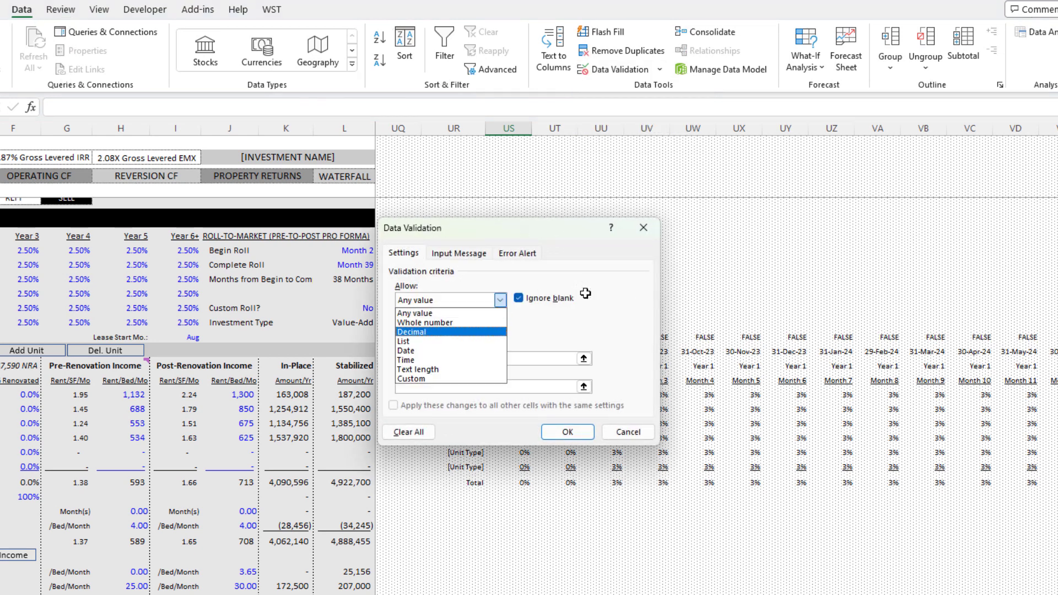
pyautogui.press('Down')
pyautogui.press('Down')
pyautogui.press('Down')
pyautogui.press('Return')
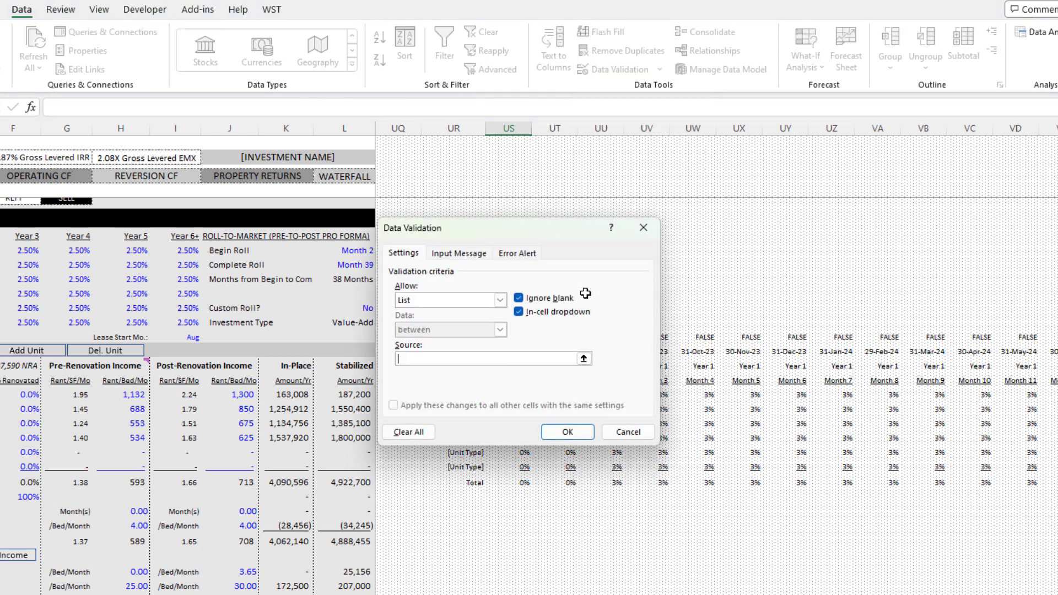
pyautogui.click(585, 359)
pyautogui.click(567, 323)
pyautogui.hotkey('ctrl', 'shift', 'Right')
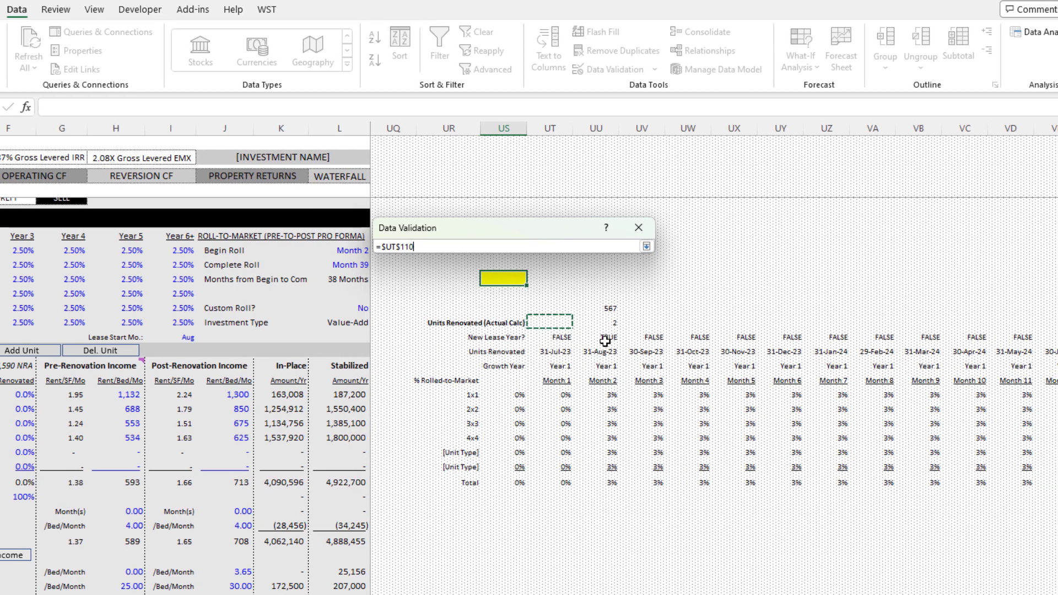
pyautogui.press('Return')
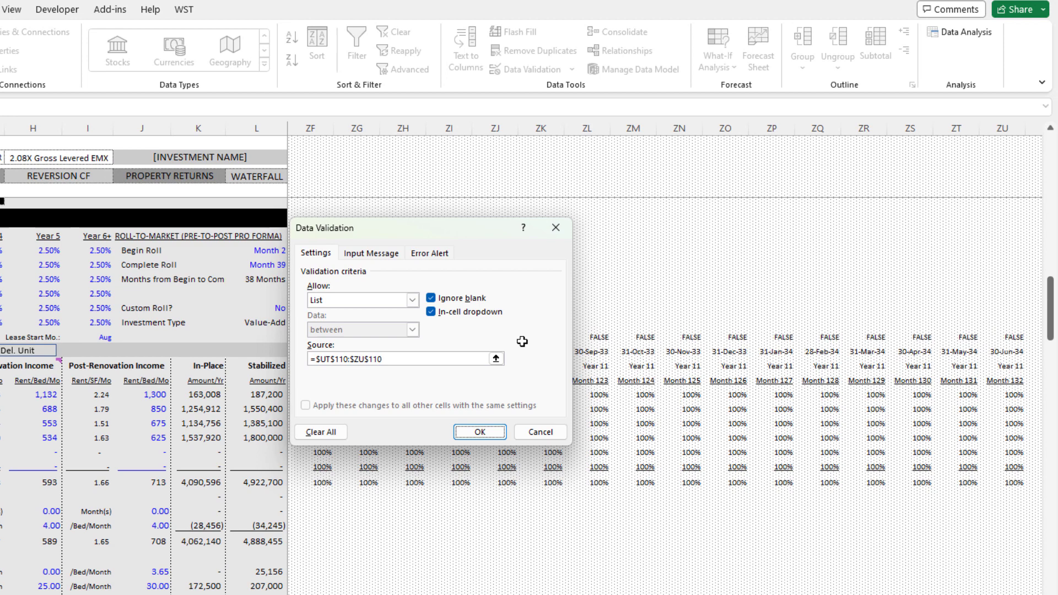
pyautogui.press('Return')
# - Test the yellow cell's new dropdown, which offers counts 2 through 110, and close it unchanged
pyautogui.press('Left')
pyautogui.press('Right')
pyautogui.press('Right')
pyautogui.press('Right')
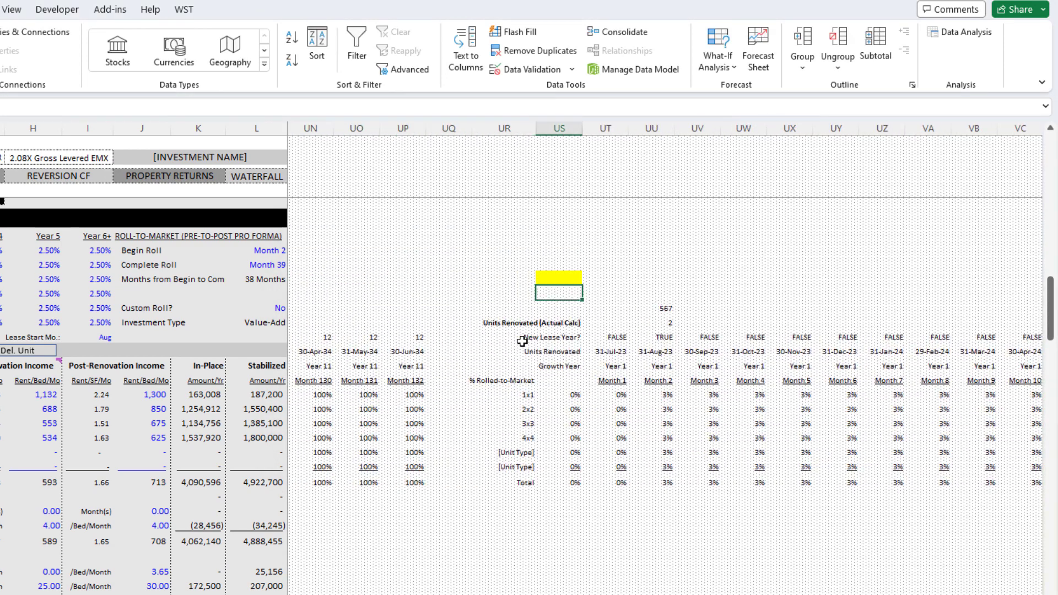
pyautogui.press('Up')
pyautogui.hotkey('alt', 'Down')
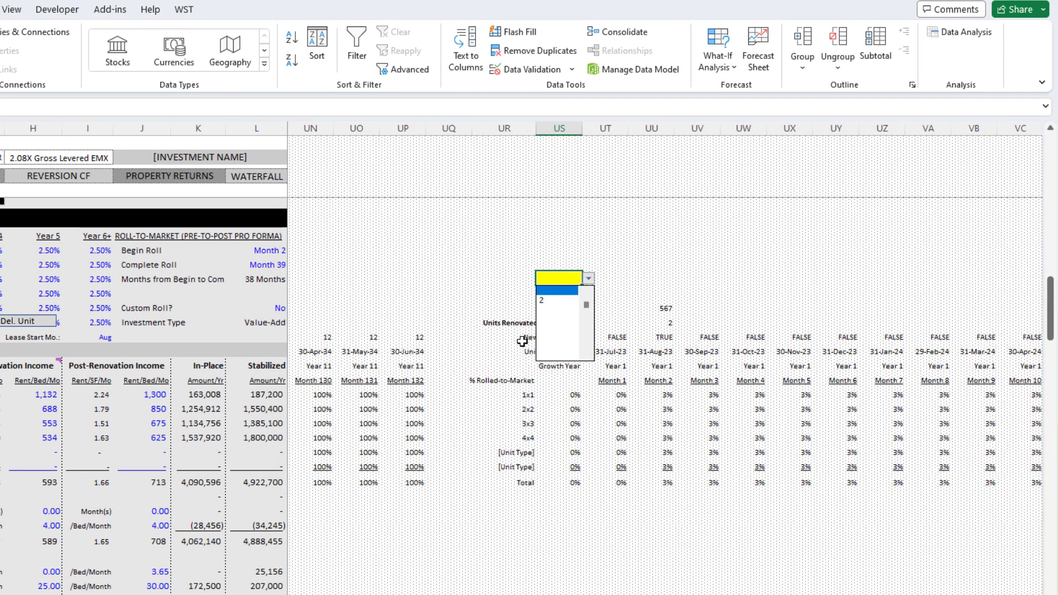
pyautogui.press('Escape')
pyautogui.moveTo(568, 319); pyautogui.dragTo(804, 320)
pyautogui.click(565, 278)
pyautogui.click(589, 279)
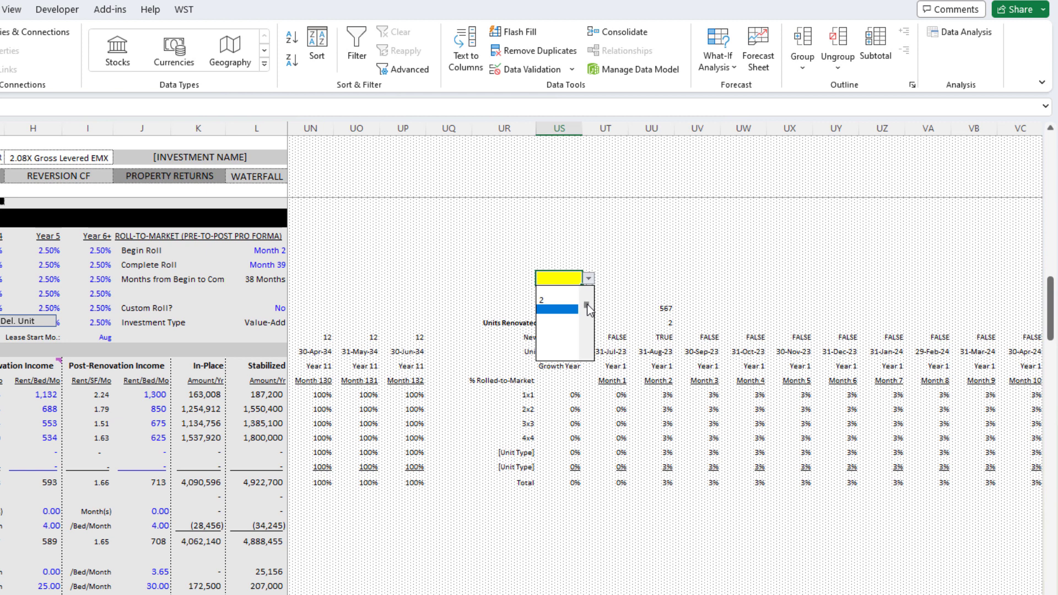
pyautogui.moveTo(587, 307); pyautogui.dragTo(589, 342)
pyautogui.click(609, 335)
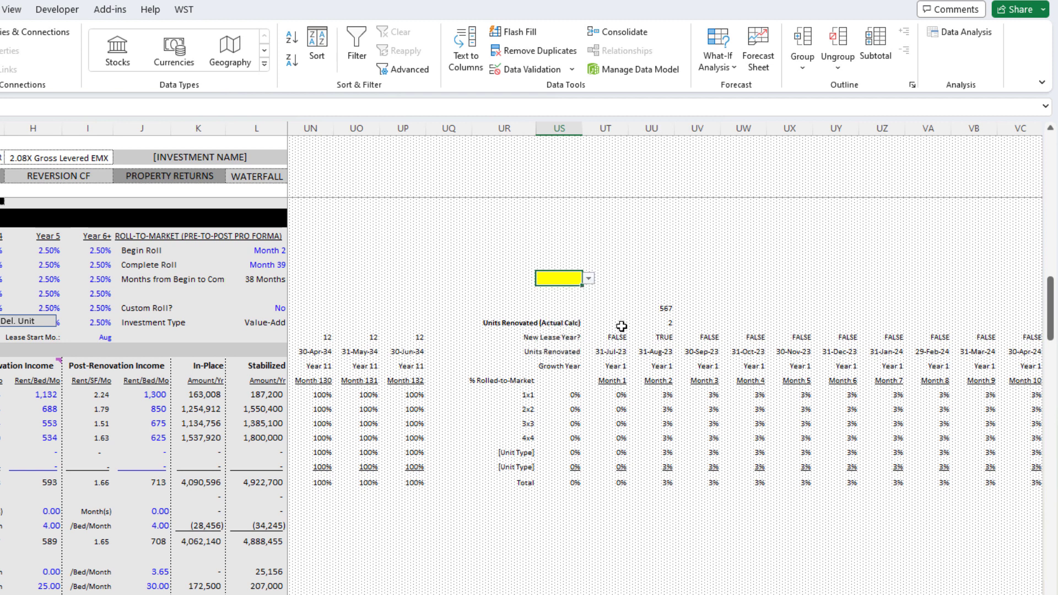
pyautogui.click(622, 326)
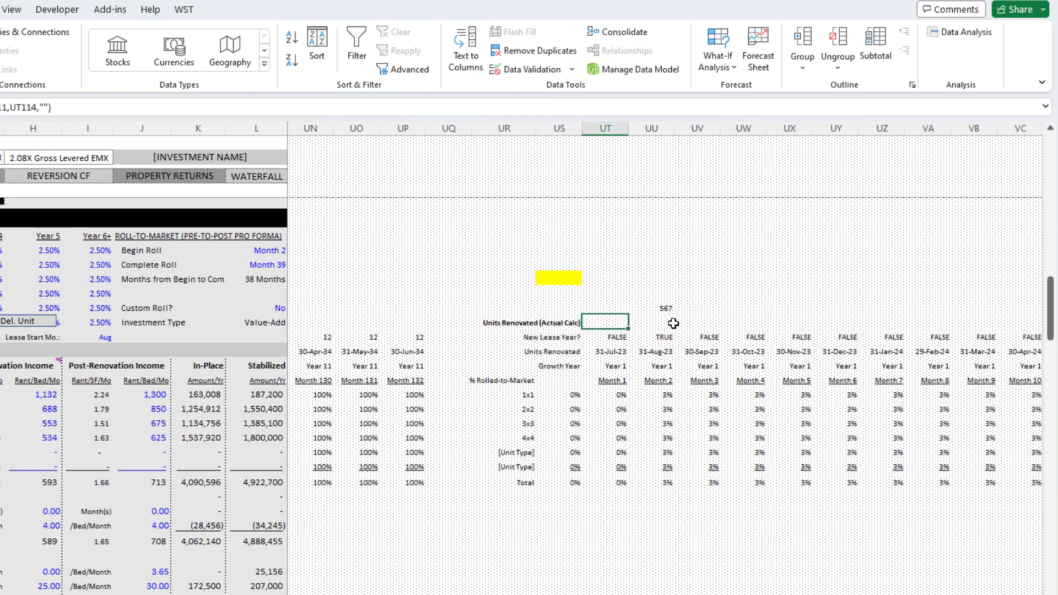
pyautogui.click(671, 323)
pyautogui.press('Right')
pyautogui.press('Right')
pyautogui.press('Right')
pyautogui.press('Right')
pyautogui.press('Right')
pyautogui.press('Right')
pyautogui.press('Right')
pyautogui.press('Right')
pyautogui.press('Right')
pyautogui.press('Right')
pyautogui.press('Right')
pyautogui.press('Right')
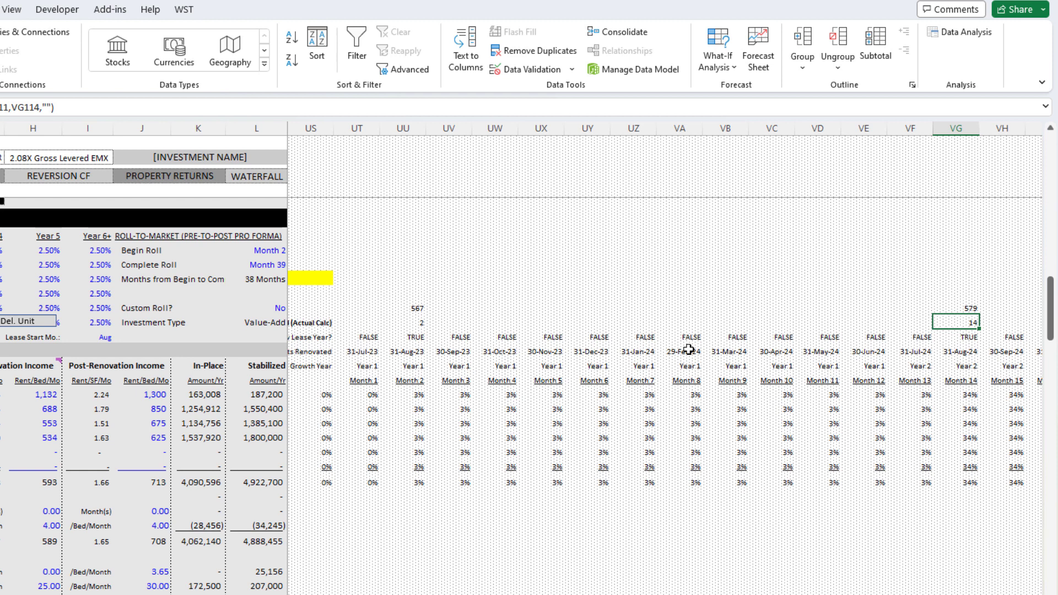
pyautogui.press('Left')
pyautogui.press('Left')
pyautogui.press('Left')
pyautogui.press('Left')
pyautogui.press('Left')
pyautogui.press('Left')
pyautogui.press('Left')
pyautogui.press('Left')
pyautogui.press('Left')
pyautogui.press('Left')
pyautogui.press('Left')
pyautogui.press('Left')
pyautogui.press('Left')
pyautogui.press('Left')
pyautogui.press('Left')
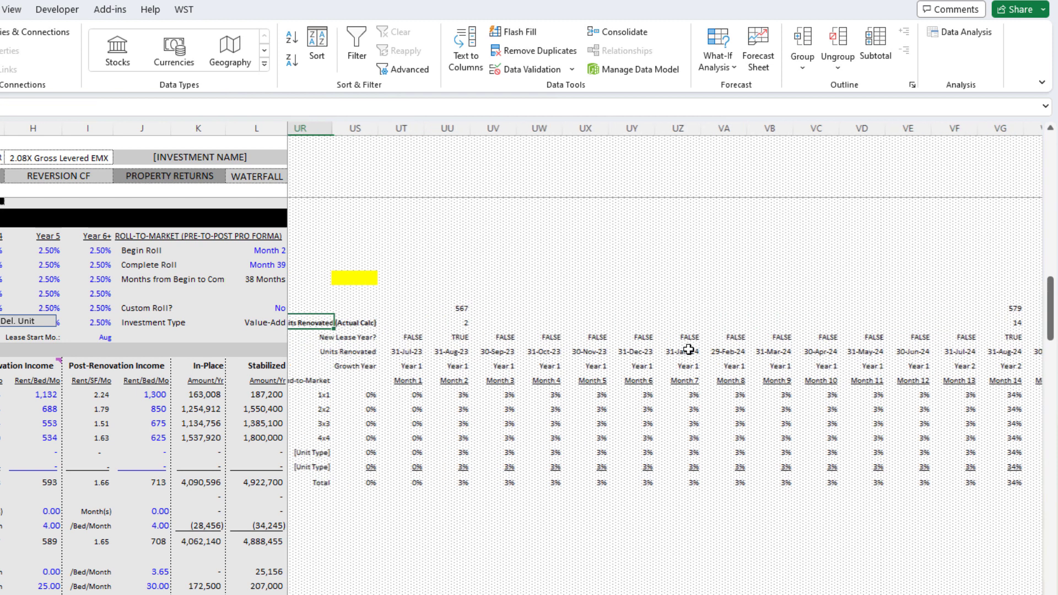
pyautogui.press('Left')
pyautogui.press('Right')
pyautogui.press('Right')
pyautogui.press('Up')
pyautogui.press('Up')
pyautogui.press('Up')
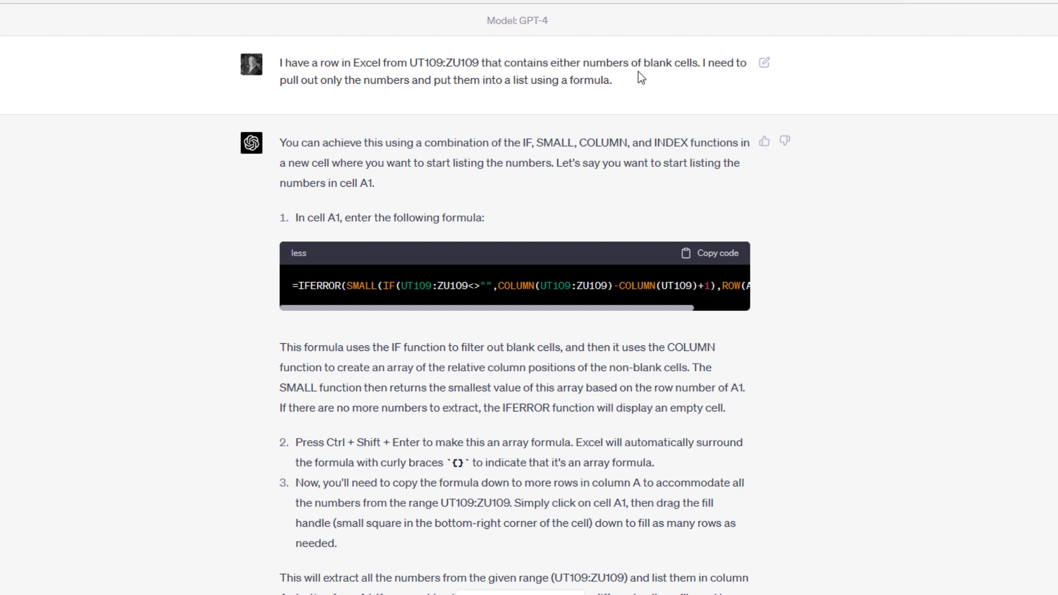
# - Scroll through the earlier question and the IFERROR/SMALL formula reply about extracting numbers from UT109:ZU109
pyautogui.moveTo(643, 64); pyautogui.dragTo(631, 64)
pyautogui.click(617, 78)
pyautogui.scroll(-2, 380, 108)
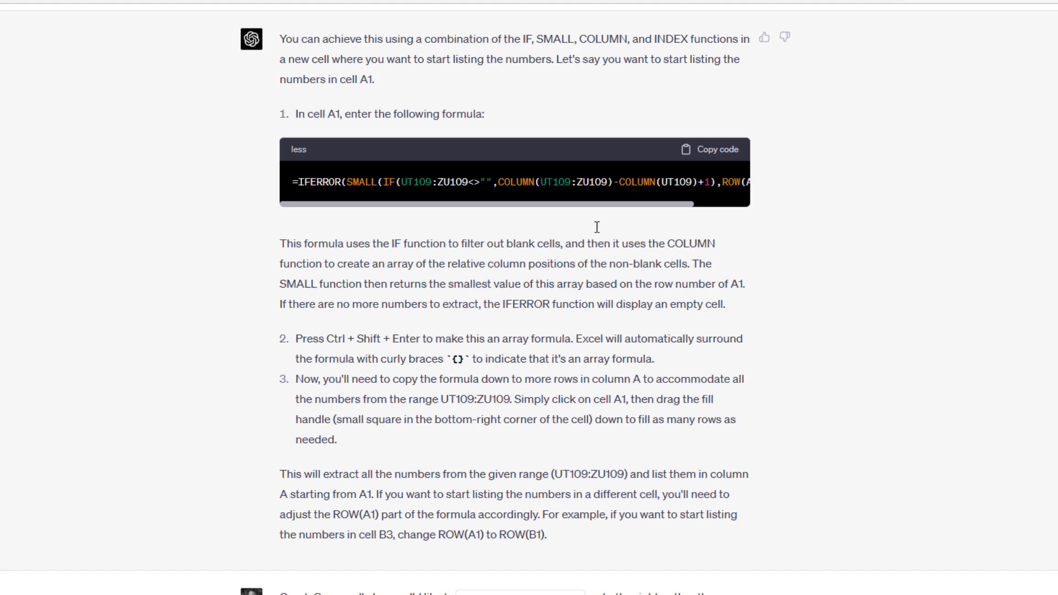
pyautogui.scroll(-8, 509, 226)
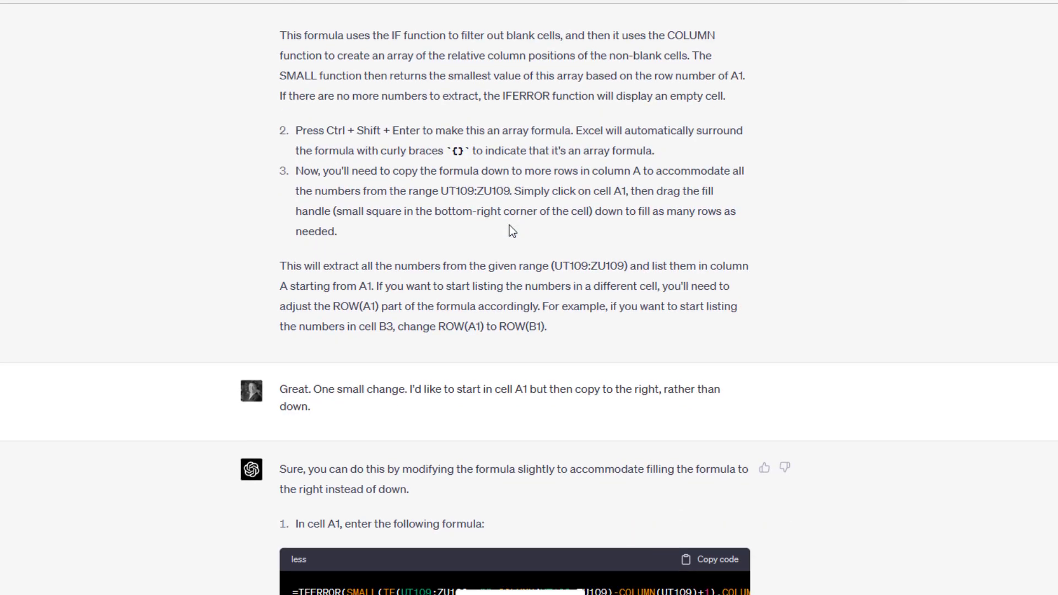
# - Read the follow-up about copying the A1 formula right and GPT-4's COLUMN(A1) reply to 'That didn't work'
pyautogui.moveTo(350, 200); pyautogui.dragTo(287, 193)
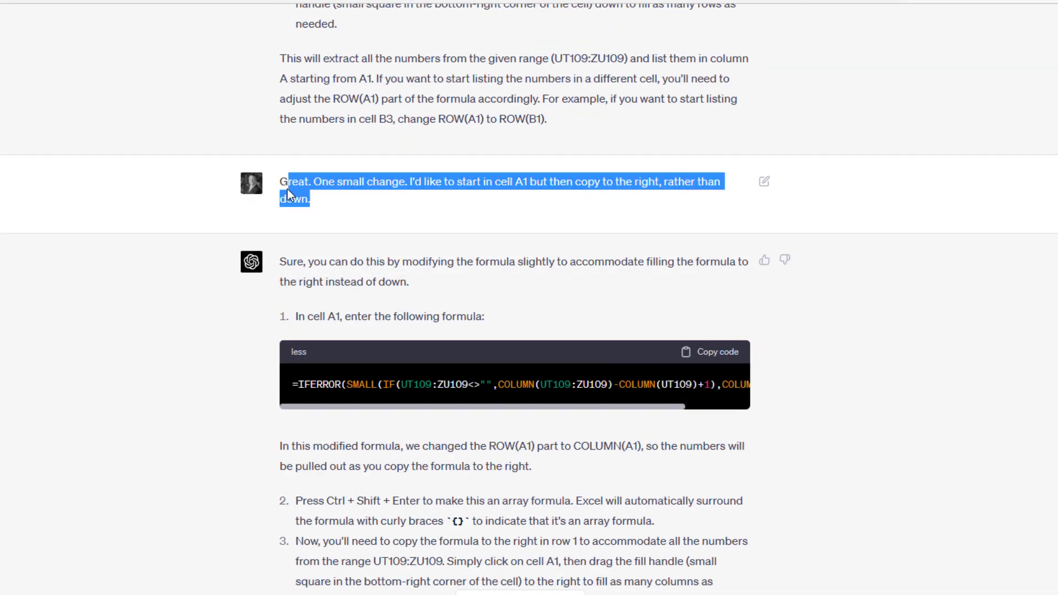
pyautogui.click(345, 196)
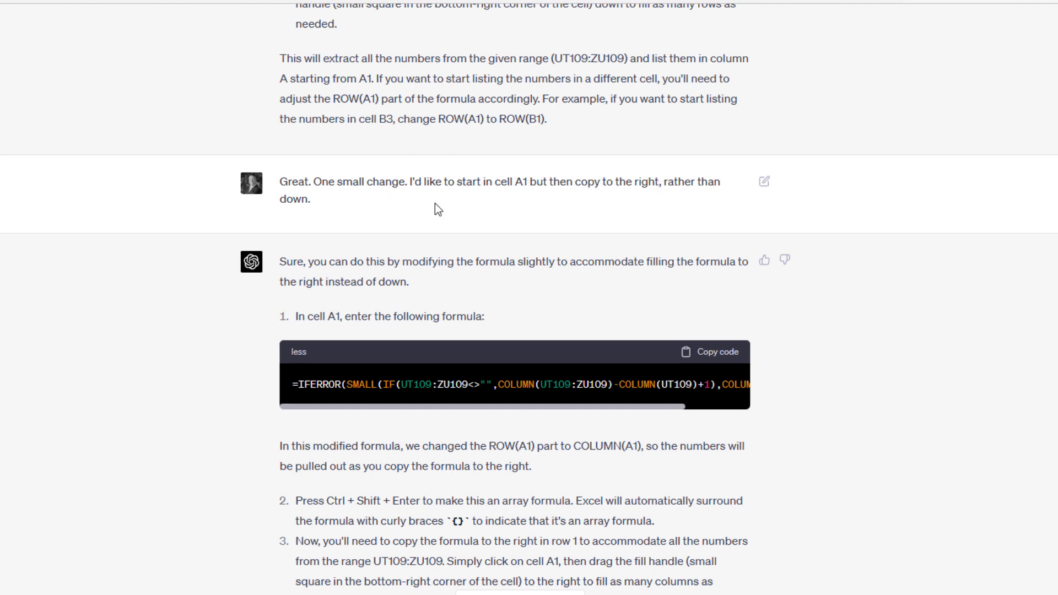
pyautogui.moveTo(530, 186); pyautogui.dragTo(504, 186)
pyautogui.click(512, 186)
pyautogui.moveTo(529, 186); pyautogui.dragTo(499, 187)
pyautogui.click(503, 187)
pyautogui.scroll(-4, 469, 202)
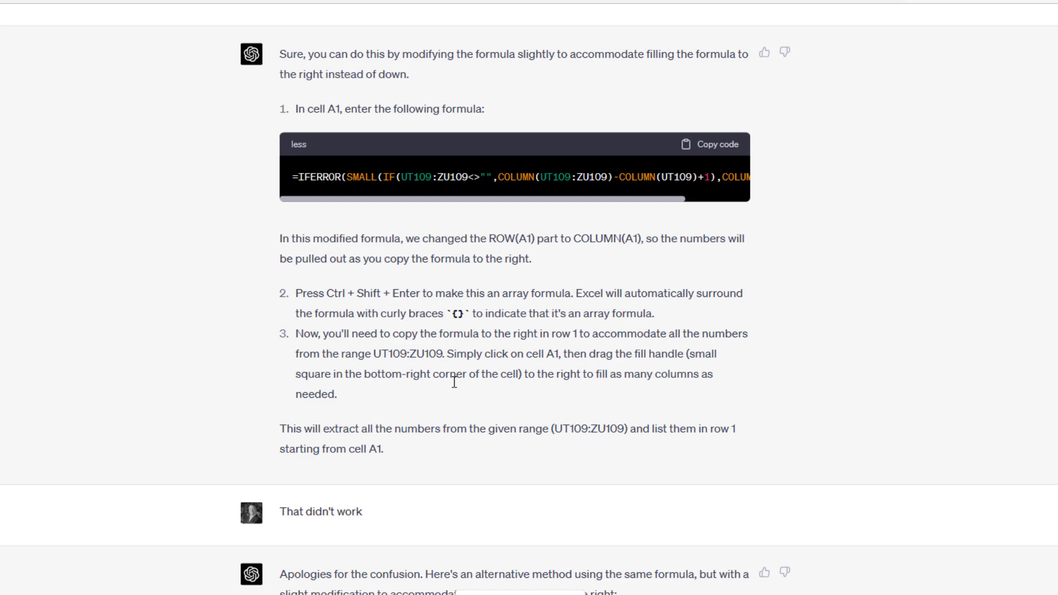
pyautogui.scroll(-5, 532, 146)
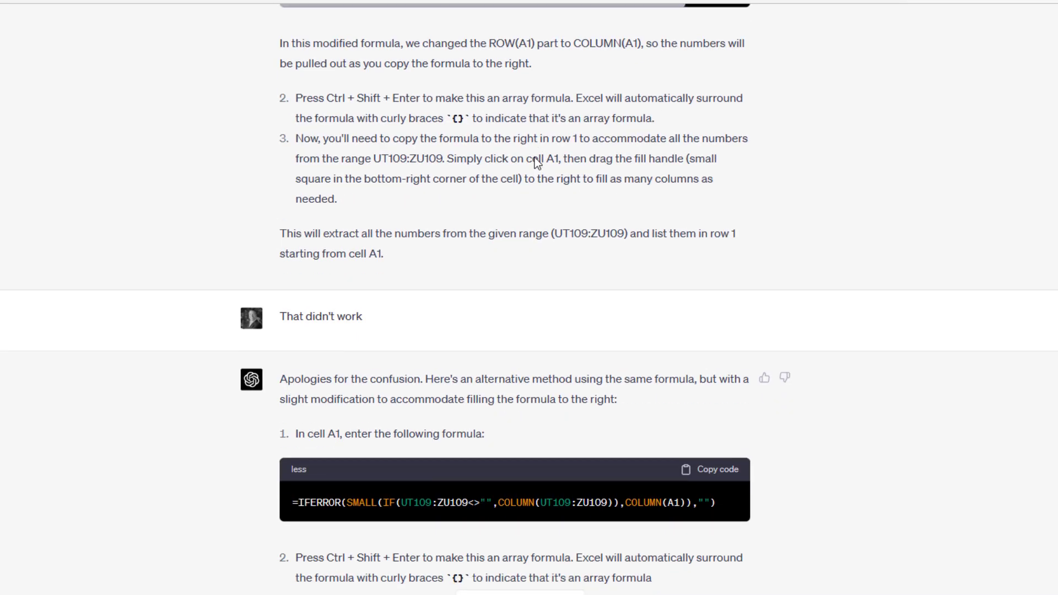
pyautogui.scroll(3, 399, 207)
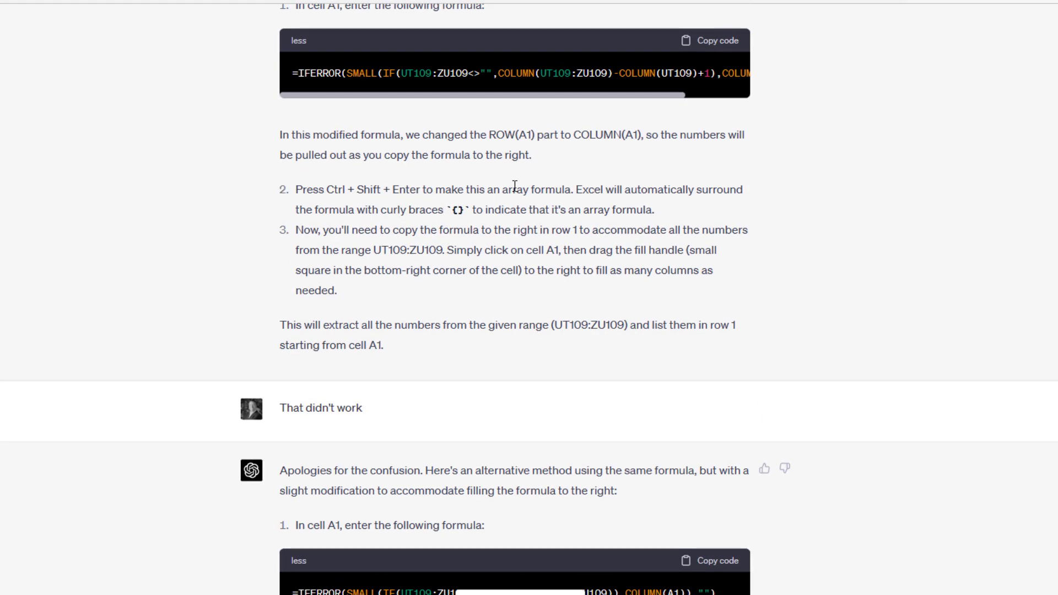
pyautogui.scroll(-3, 455, 203)
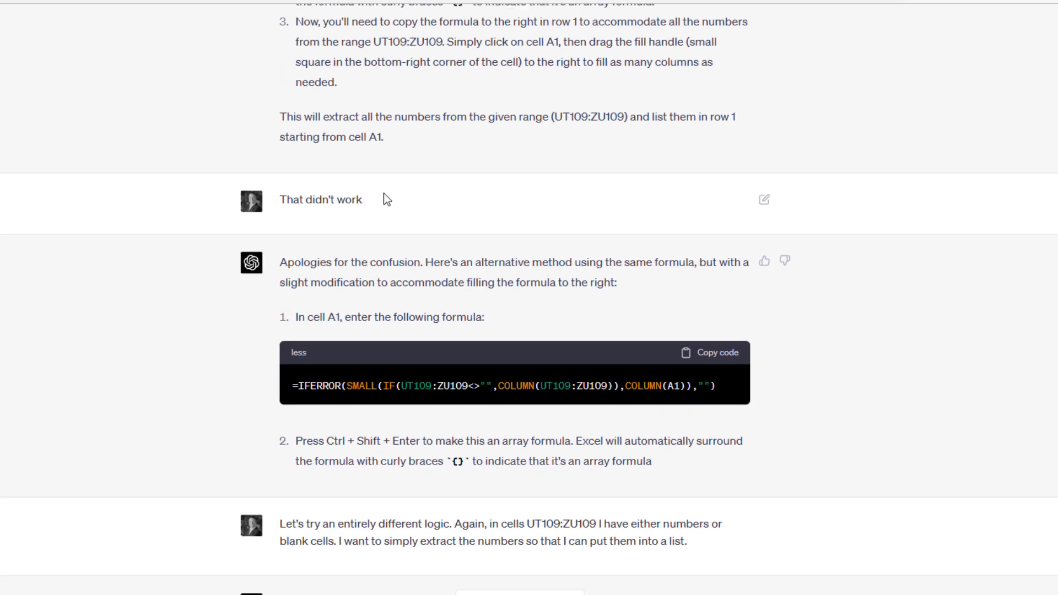
pyautogui.moveTo(384, 199); pyautogui.dragTo(281, 201)
pyautogui.click(322, 200)
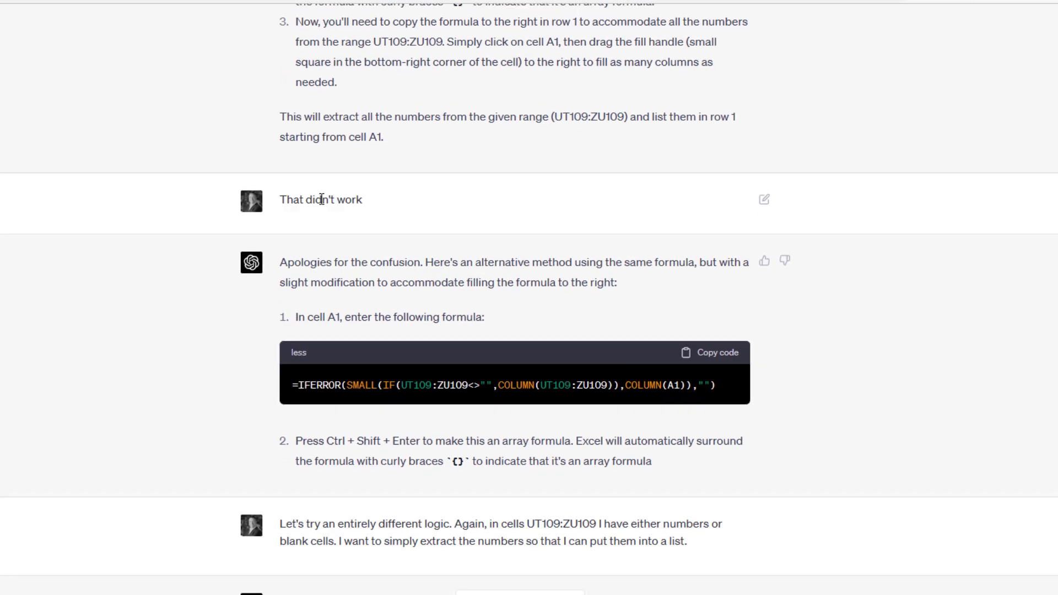
# - In Excel, inspect the UT:UX cells of the Units Renovated (Actual Calc) row
pyautogui.hotkey('alt', 'Tab')
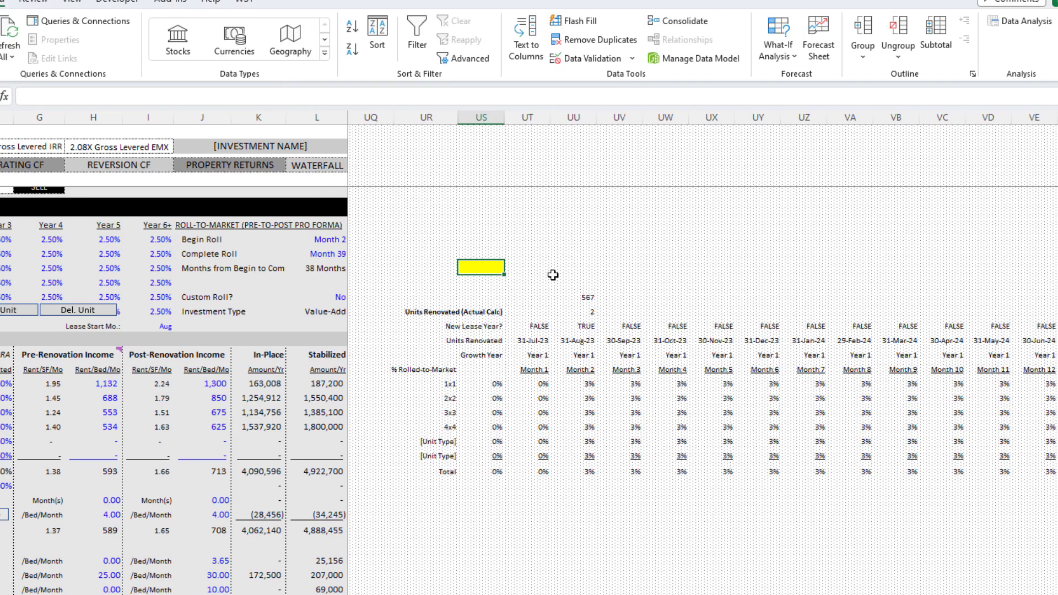
pyautogui.scroll(-1, 552, 274)
pyautogui.click(537, 255)
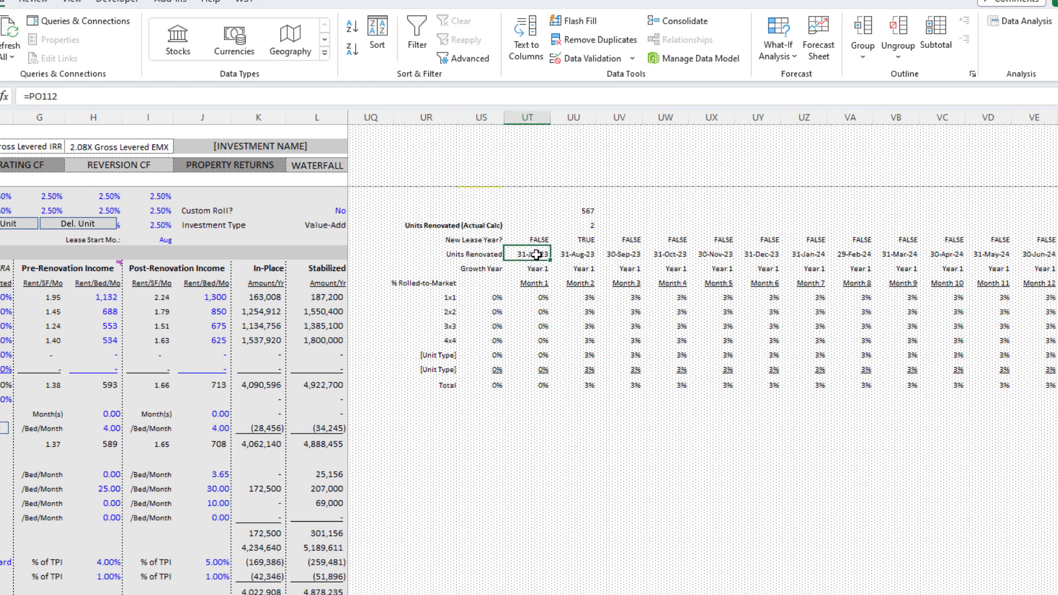
pyautogui.moveTo(532, 226); pyautogui.dragTo(589, 228)
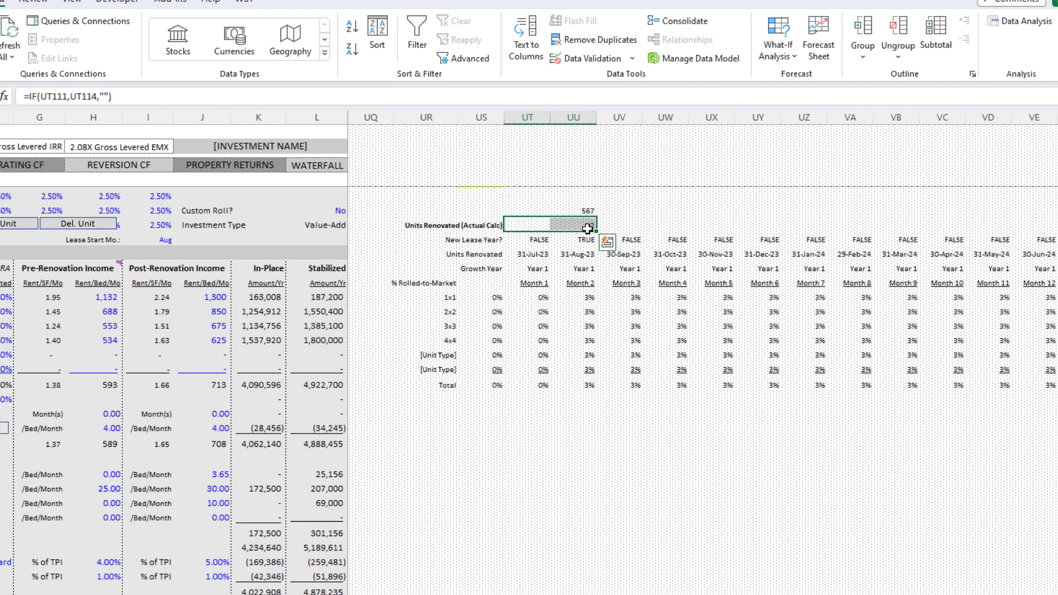
pyautogui.scroll(1, 588, 243)
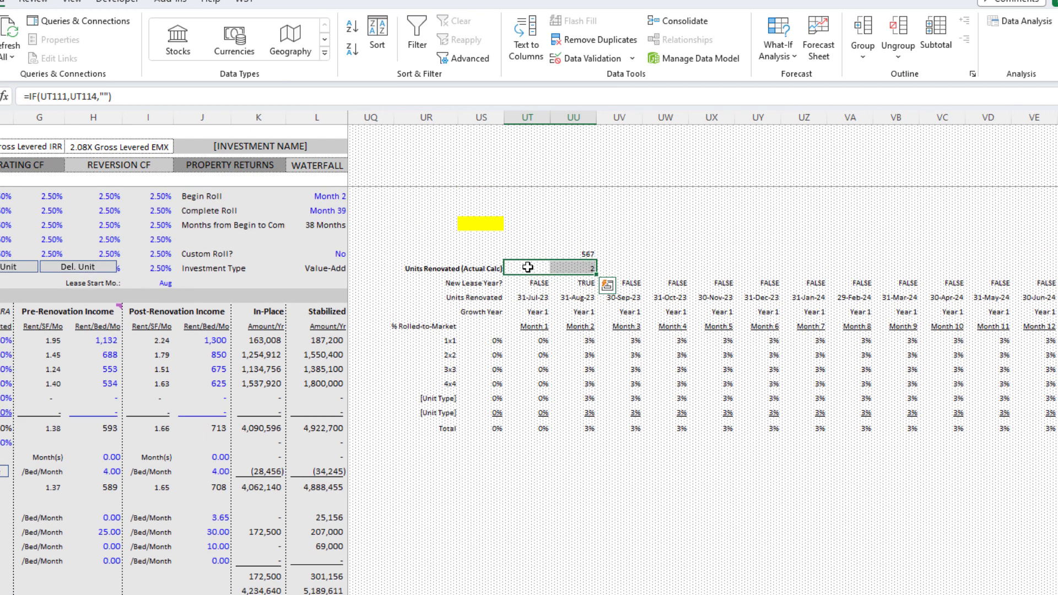
pyautogui.moveTo(525, 267); pyautogui.dragTo(722, 263)
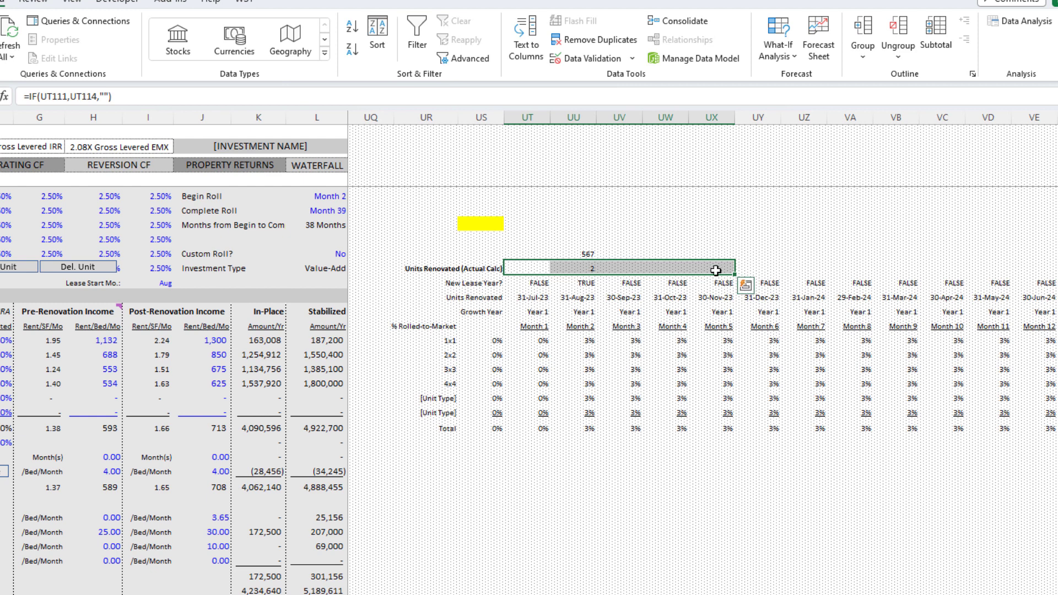
pyautogui.press('alt')
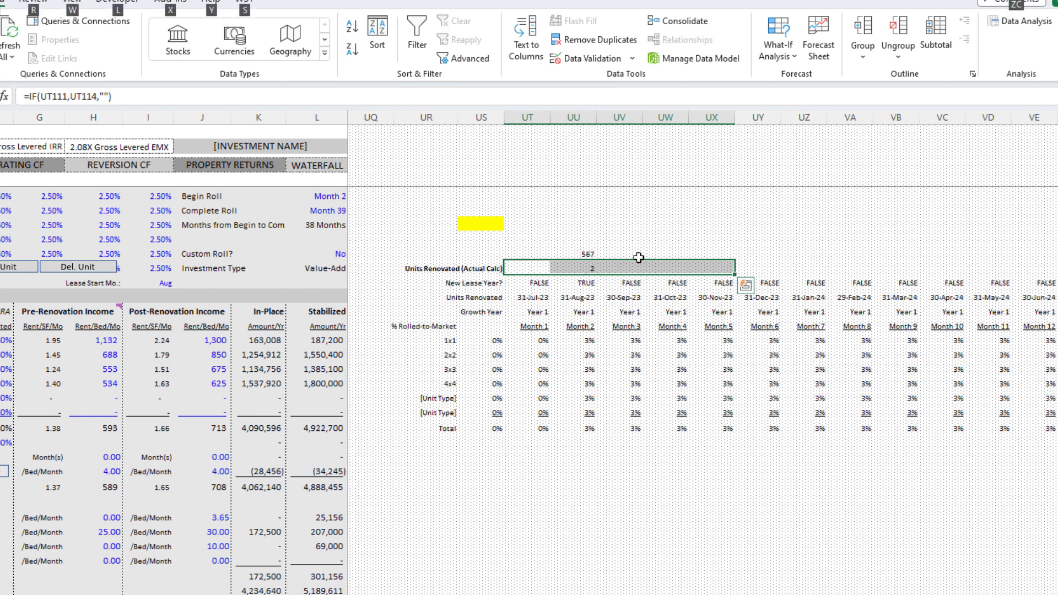
# - Back in ChatGPT, reread the follow-up question about extracting values from the UT109:ZU109 range
pyautogui.hotkey('alt', 'Tab')
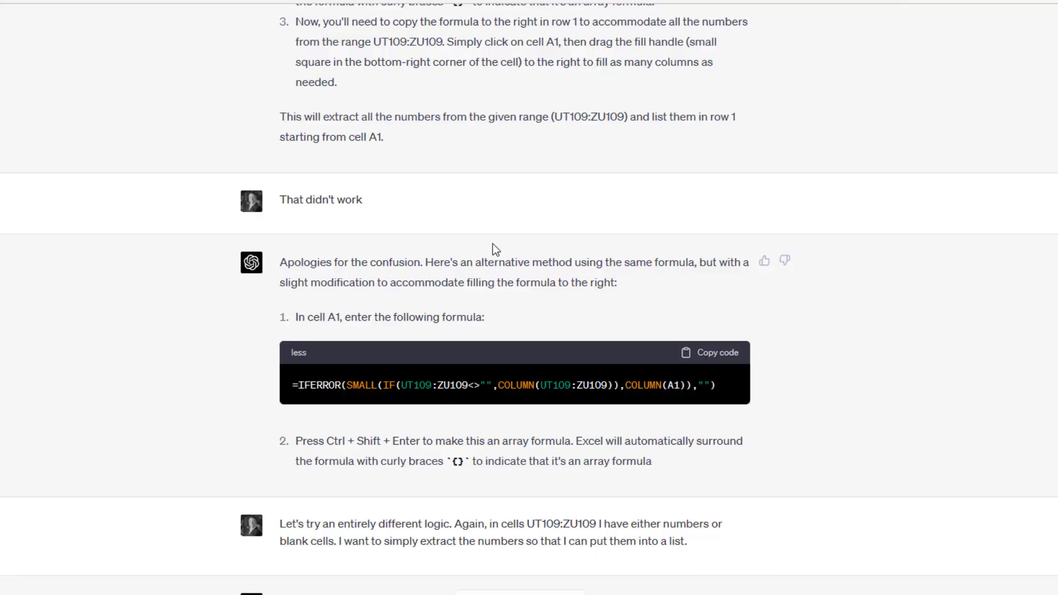
pyautogui.moveTo(398, 196); pyautogui.dragTo(284, 190)
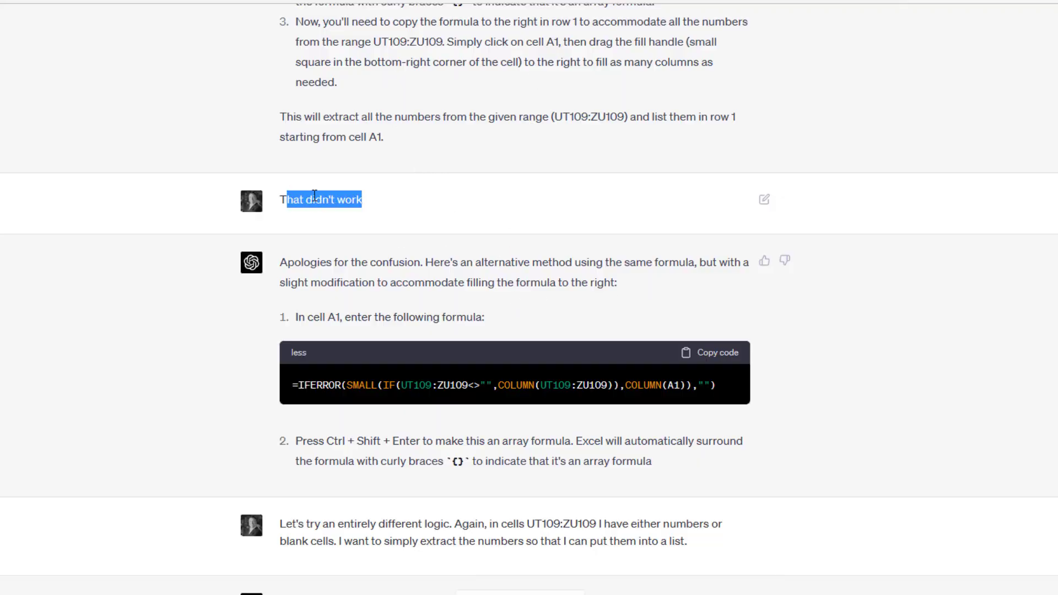
pyautogui.click(339, 221)
pyautogui.scroll(-2, 339, 220)
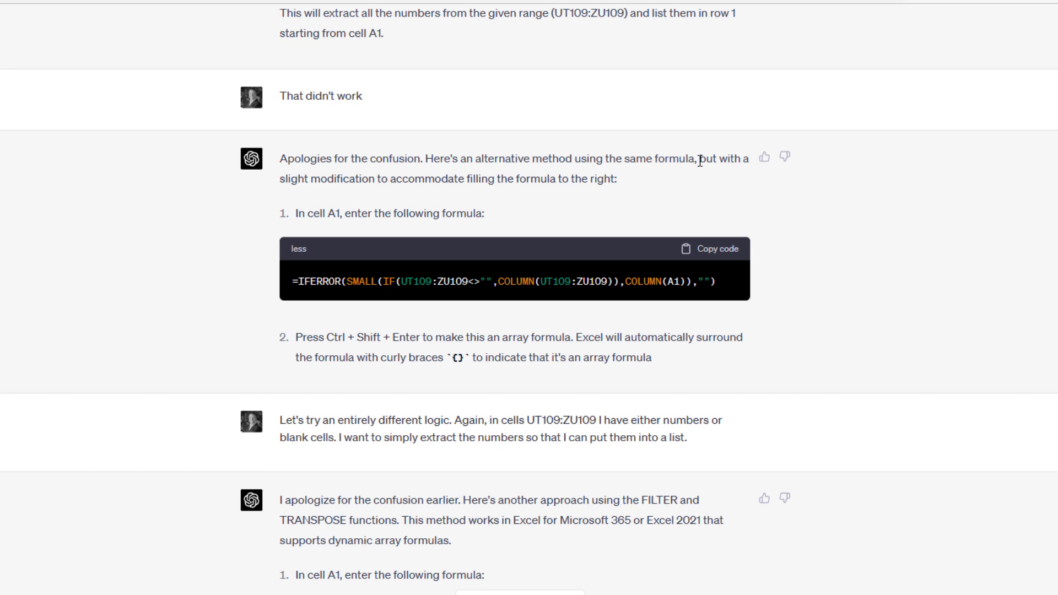
pyautogui.scroll(-4, 477, 116)
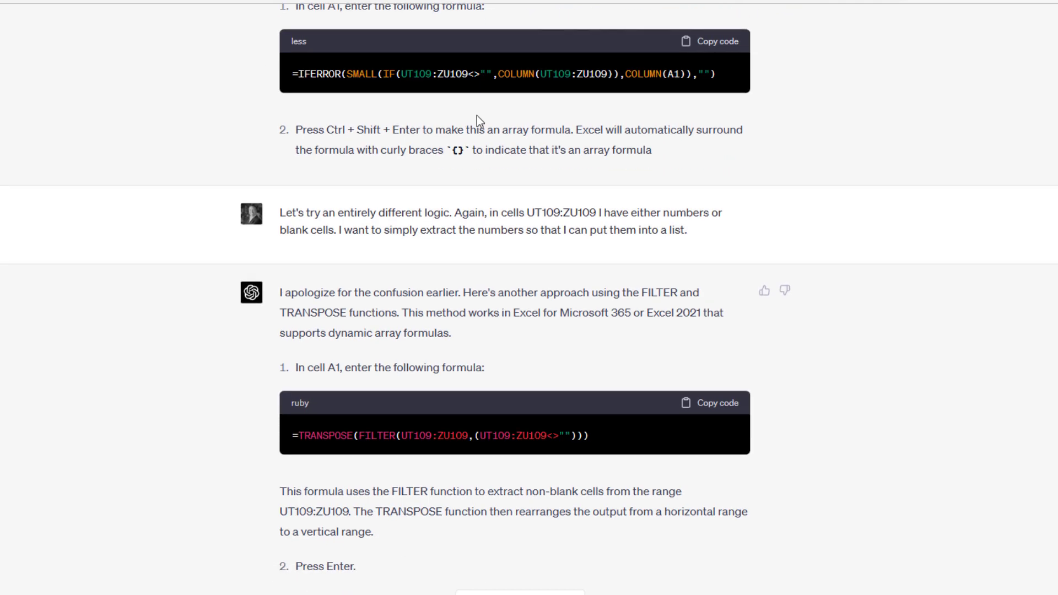
pyautogui.scroll(2, 481, 112)
pyautogui.scroll(-2, 519, 204)
pyautogui.moveTo(595, 214); pyautogui.dragTo(535, 215)
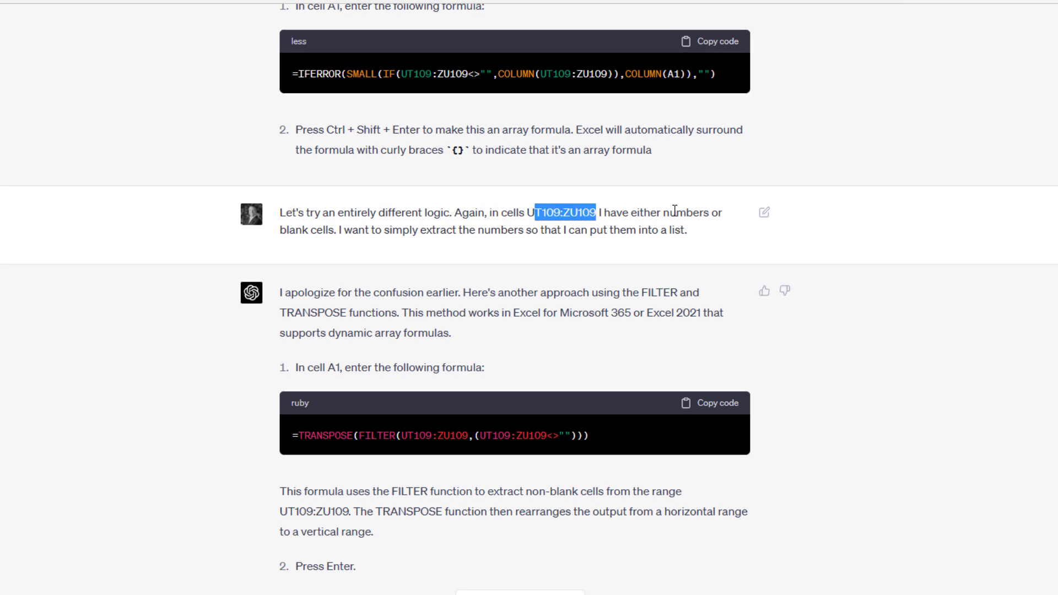
pyautogui.click(379, 228)
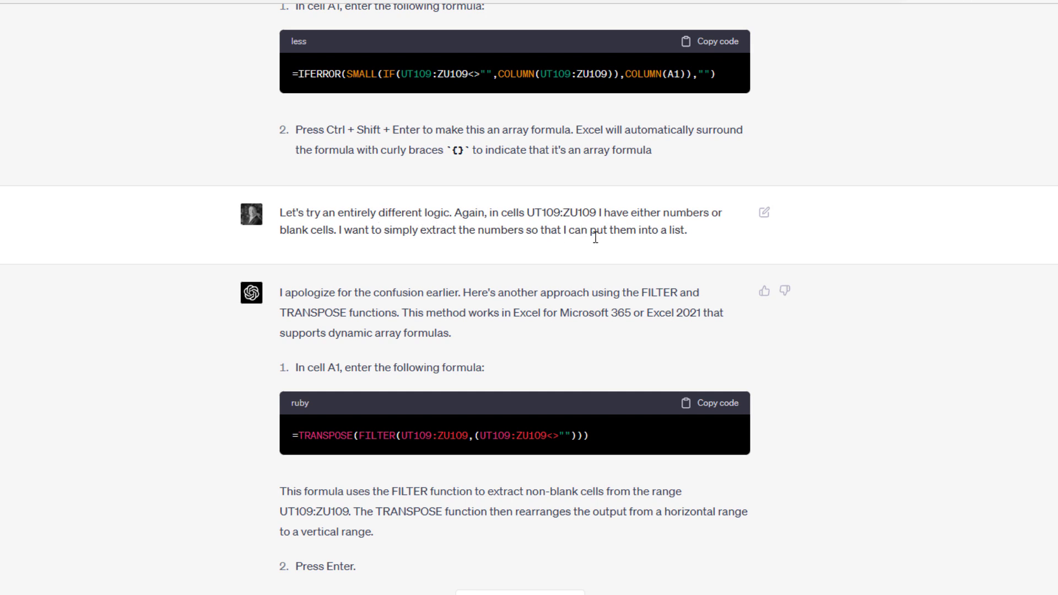
pyautogui.moveTo(702, 230); pyautogui.dragTo(281, 210)
pyautogui.click(306, 217)
# - Copy the suggested =TRANSPOSE(FILTER(UT109:ZU109,(UT109:ZU109<>""))) formula
pyautogui.scroll(-4, 491, 252)
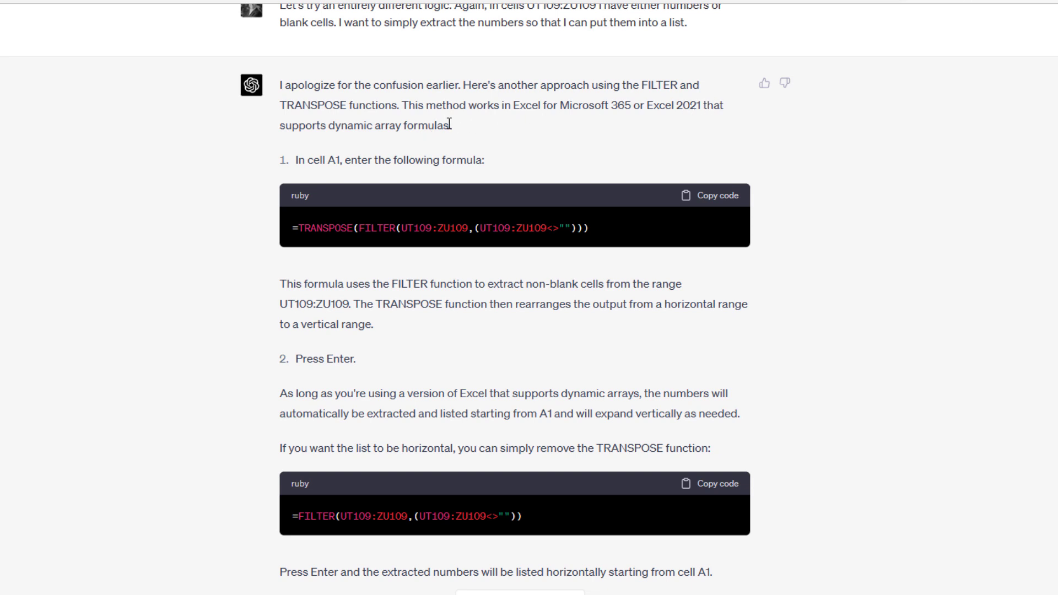
pyautogui.scroll(-2, 380, 163)
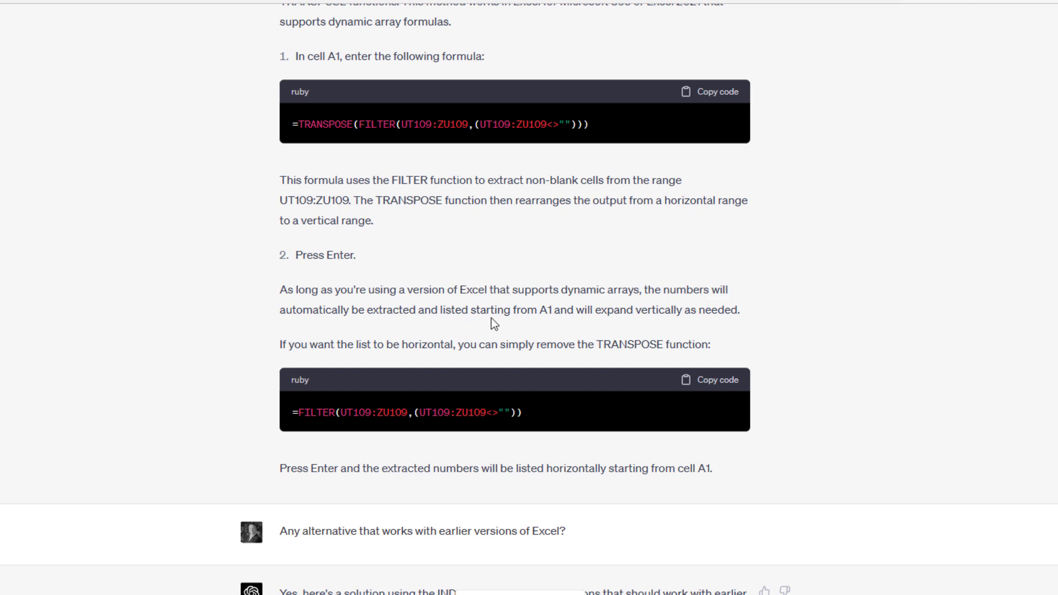
pyautogui.click(714, 99)
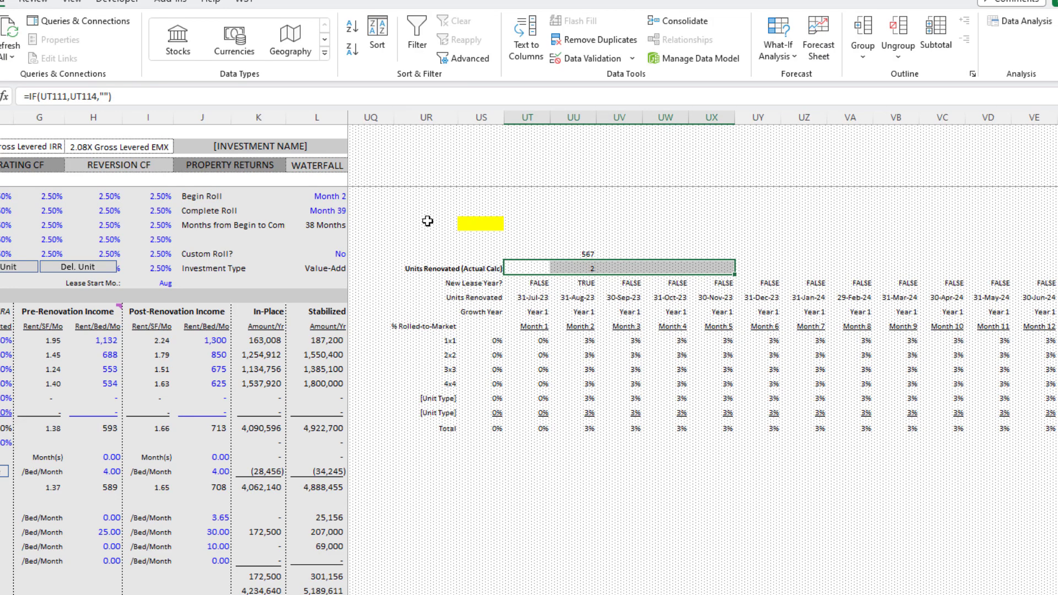
# - Paste the FILTER formula below the yellow cell pointed at row 110, then delete it after #SPILL!
pyautogui.hotkey('alt', 'Tab')
pyautogui.click(480, 239)
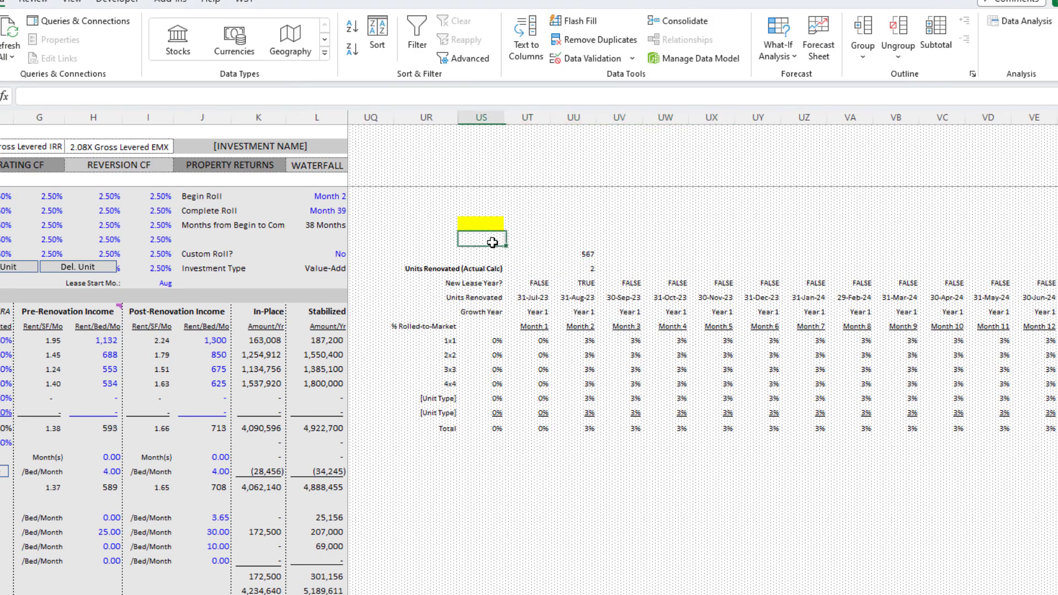
pyautogui.click(267, 100)
pyautogui.hotkey('ctrl', 'v')
pyautogui.moveTo(509, 247); pyautogui.dragTo(544, 265)
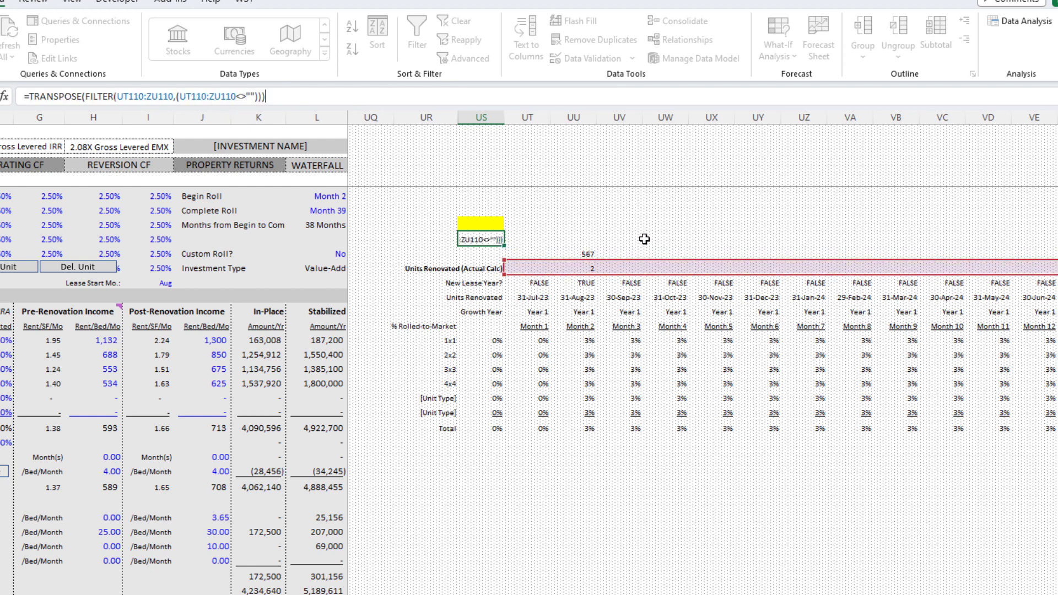
pyautogui.hotkey('ctrl', 'Return')
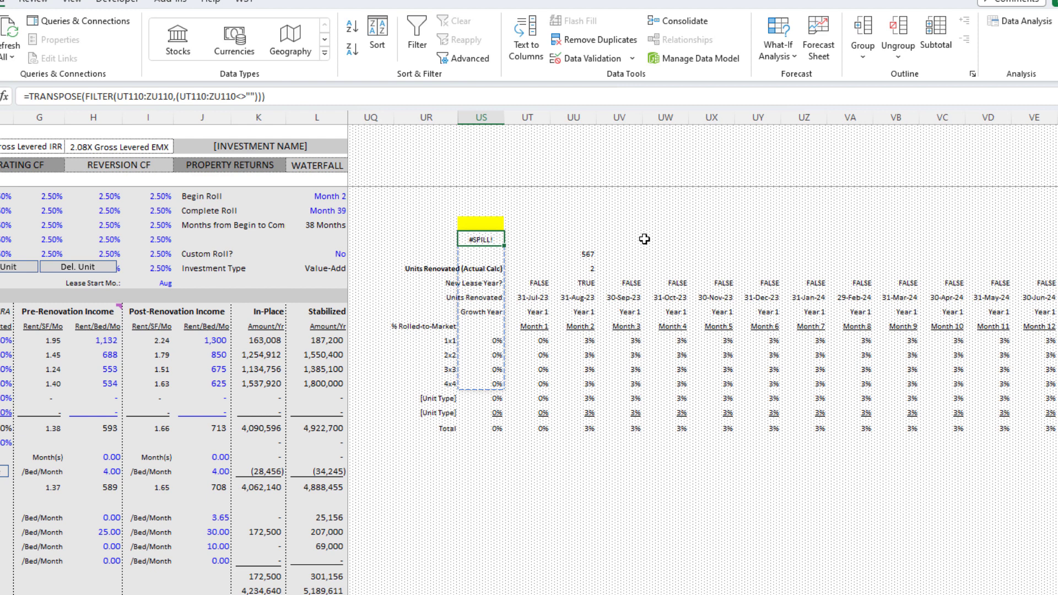
pyautogui.press('Delete')
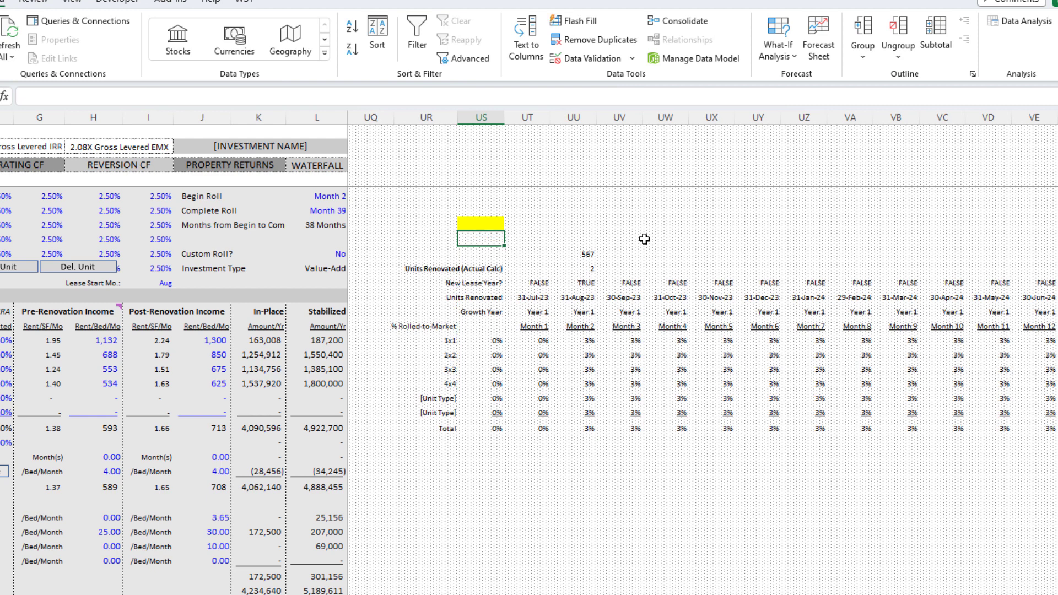
# - Enter =TRANSPOSE(FILTER(UT110:ZU110,(UT110:ZU110<>""))) in column UQ so the counts spill down
pyautogui.press('Left')
pyautogui.press('Left')
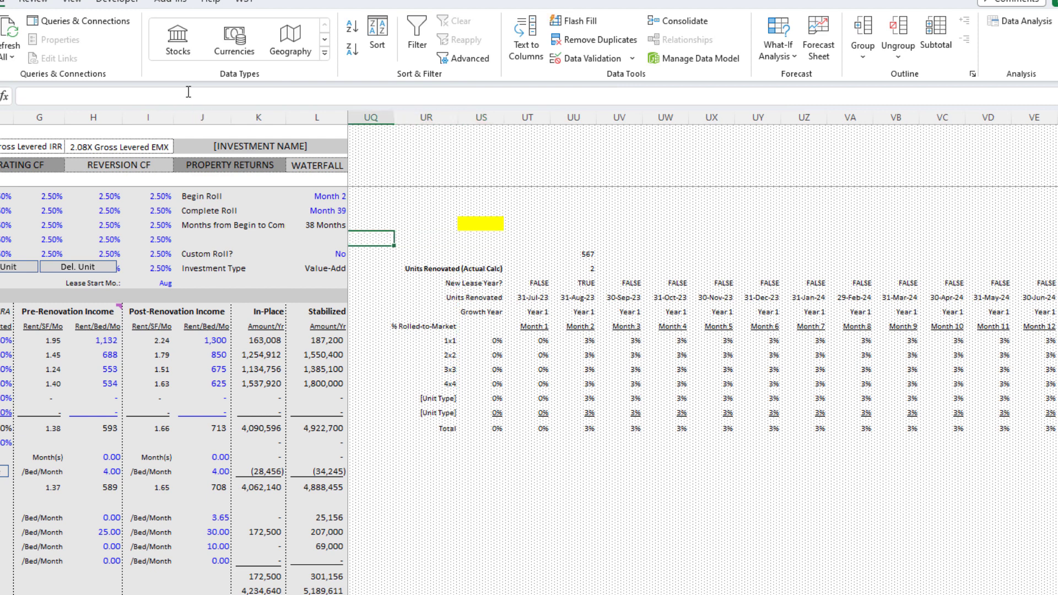
pyautogui.press('F2')
pyautogui.hotkey('ctrl', 'v')
pyautogui.moveTo(525, 257); pyautogui.dragTo(543, 268)
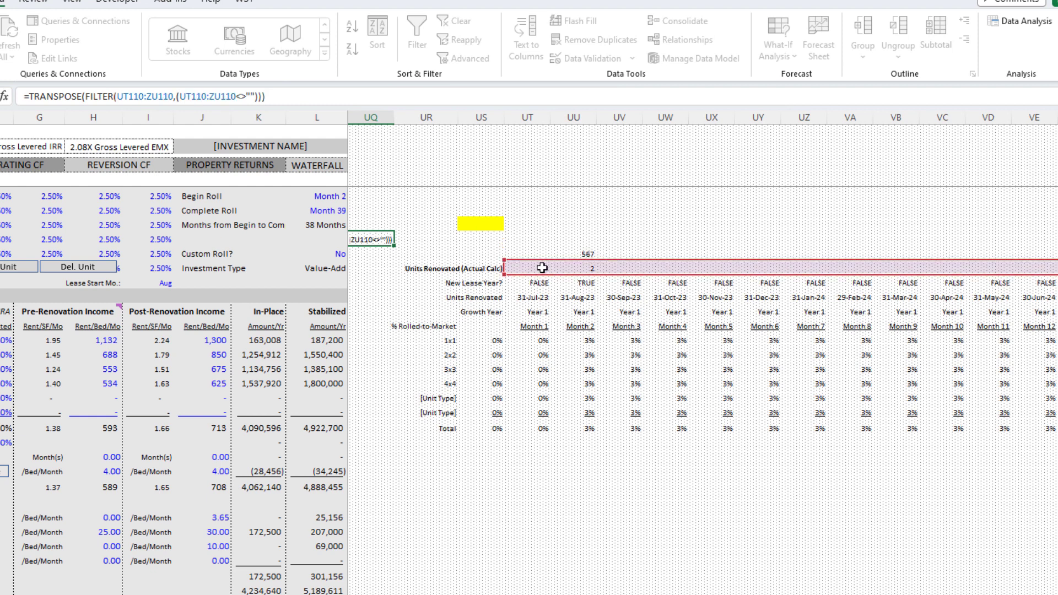
pyautogui.hotkey('ctrl', 'Return')
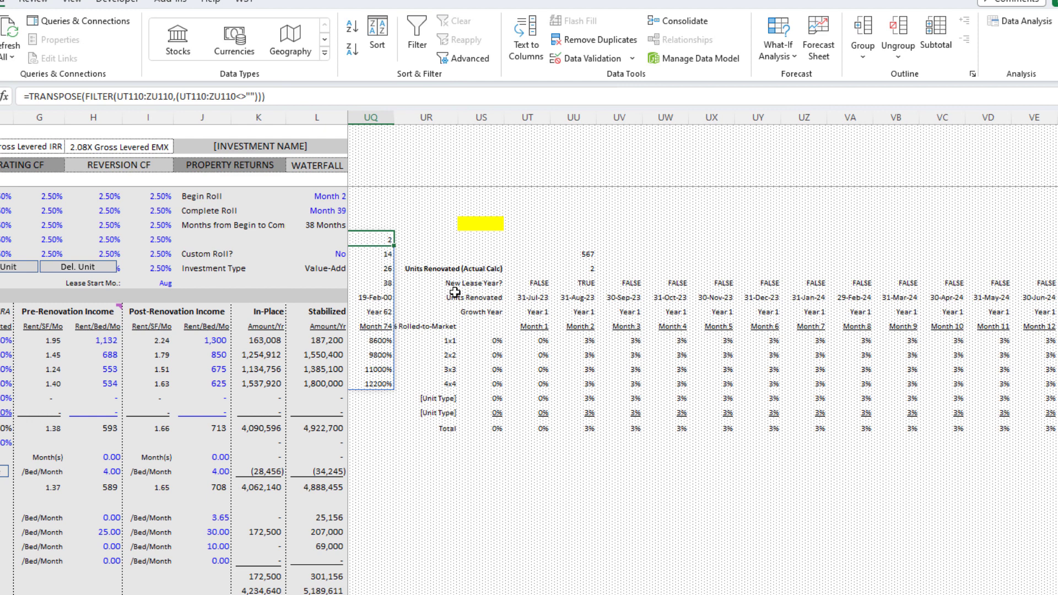
# - Format the spilled results 2 through 122 as whole numbers
pyautogui.hotkey('ctrl', 'shift', 'Down')
pyautogui.hotkey('ctrl', 'shift', '1')
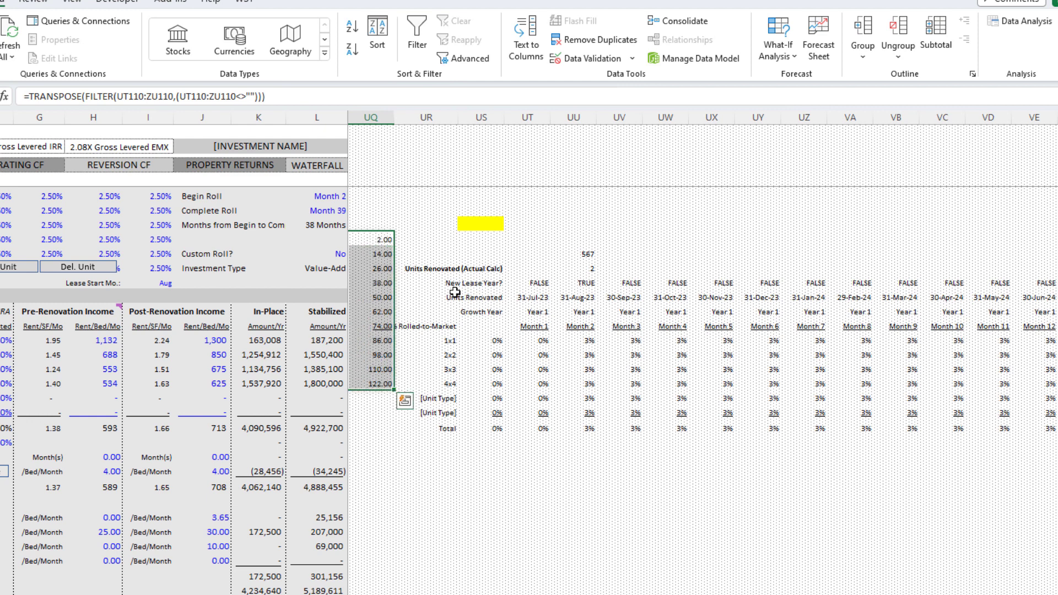
pyautogui.hotkey('ctrl', 'z')
pyautogui.click(386, 326)
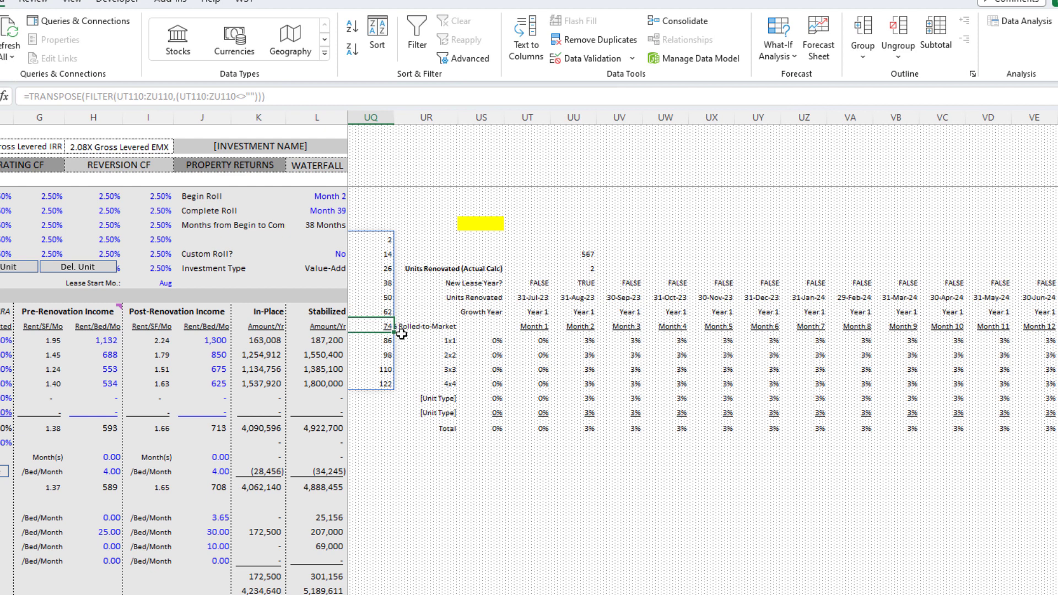
pyautogui.press('Left')
pyautogui.press('Right')
pyautogui.press('Up')
pyautogui.press('Up')
pyautogui.press('Up')
pyautogui.press('Up')
pyautogui.press('Up')
pyautogui.press('Up')
pyautogui.press('Up')
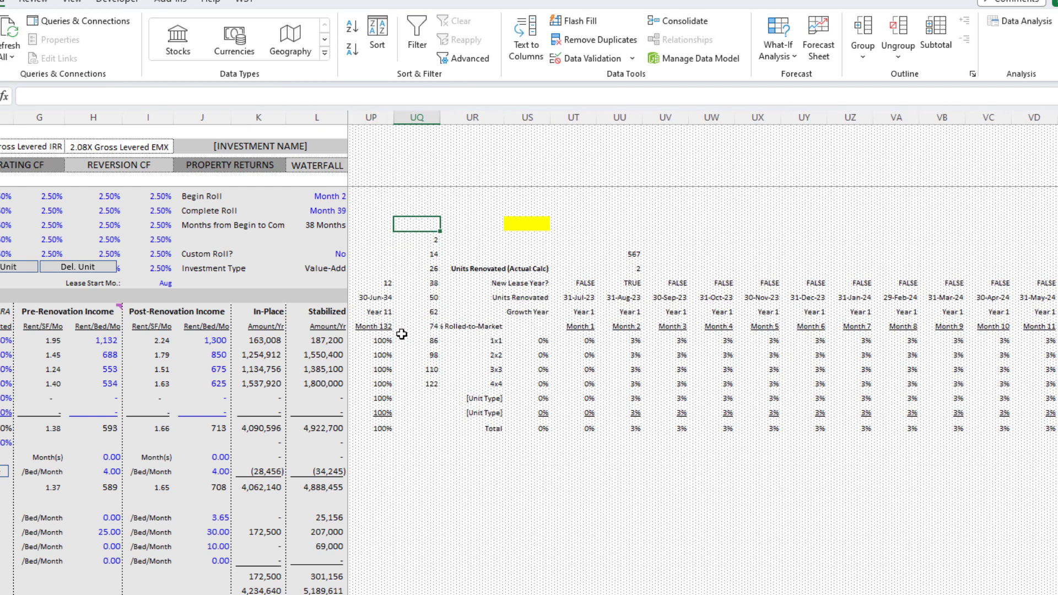
# - Set a dropdown's List validation source to the spilled month list in column UQ and test it
pyautogui.hotkey('alt', 'a')
pyautogui.press('v')
pyautogui.press('v')
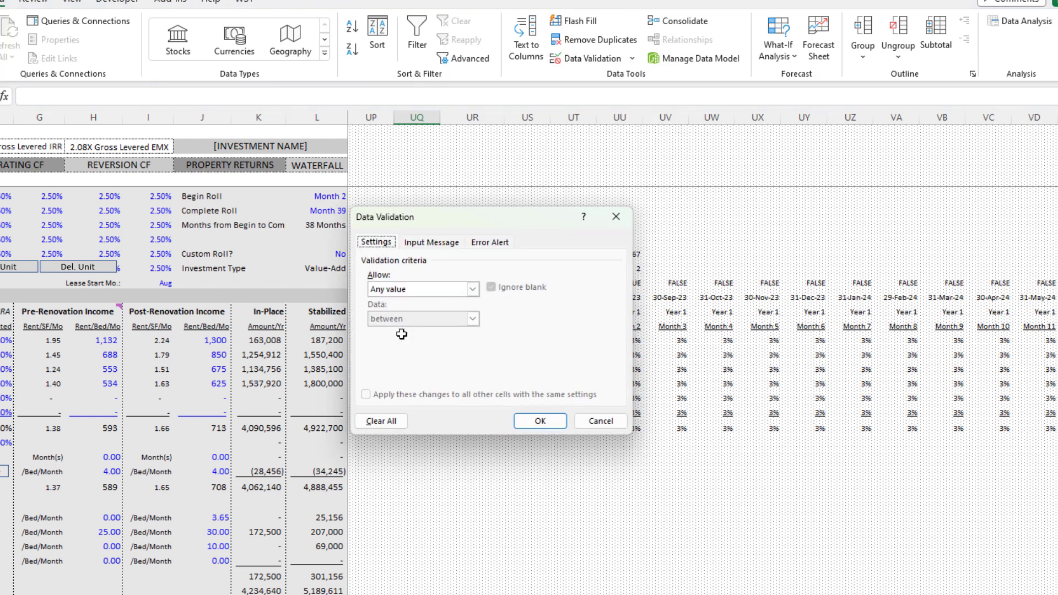
pyautogui.hotkey('alt', 'a')
pyautogui.hotkey('alt', 'Down')
pyautogui.click(401, 334)
pyautogui.press('Down')
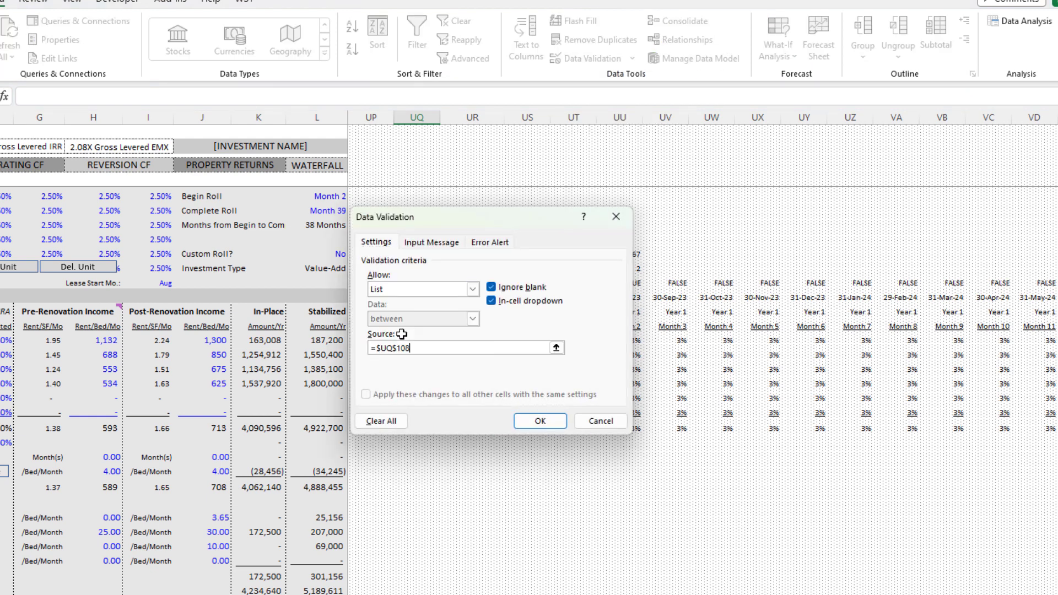
pyautogui.moveTo(440, 221); pyautogui.dragTo(86, 206)
pyautogui.hotkey('ctrl', 'shift', 'Down')
pyautogui.press('Return')
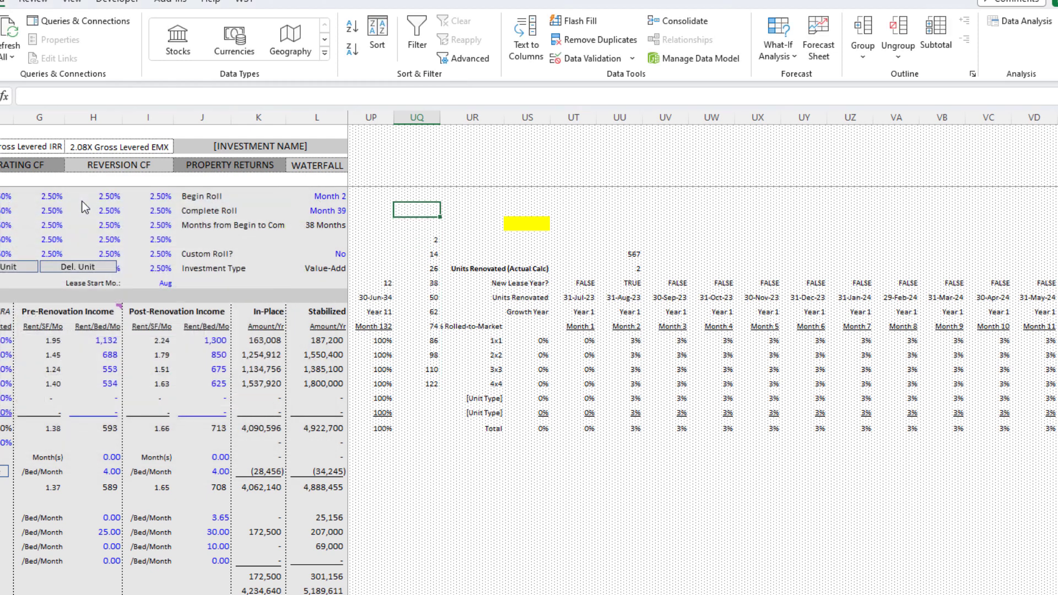
pyautogui.hotkey('alt', 'Down')
pyautogui.press('Down')
pyautogui.press('Down')
pyautogui.press('Down')
pyautogui.press('Down')
pyautogui.press('Down')
pyautogui.press('Down')
pyautogui.press('Down')
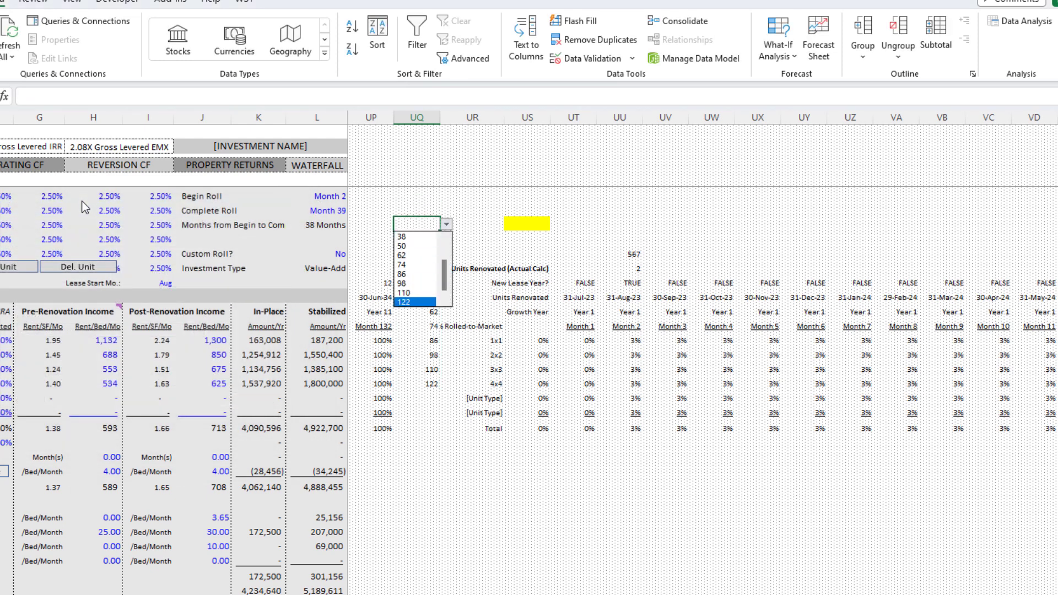
pyautogui.press('Escape')
# - Delete the spilled 2–122 list from column UQ and return to the yellow dropdown cell
pyautogui.click(306, 196)
pyautogui.click(328, 211)
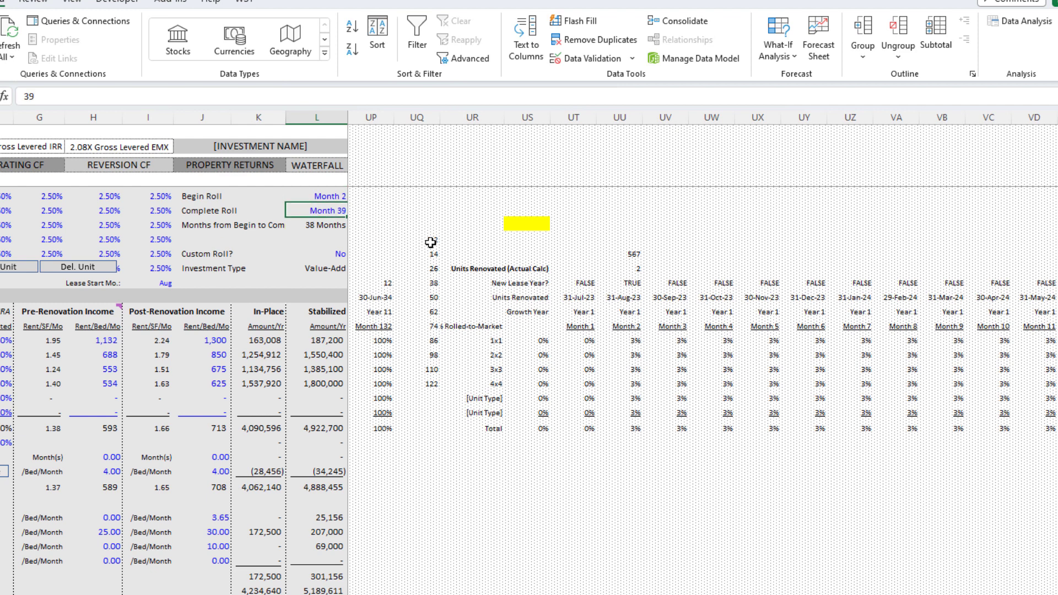
pyautogui.moveTo(430, 239); pyautogui.dragTo(422, 385)
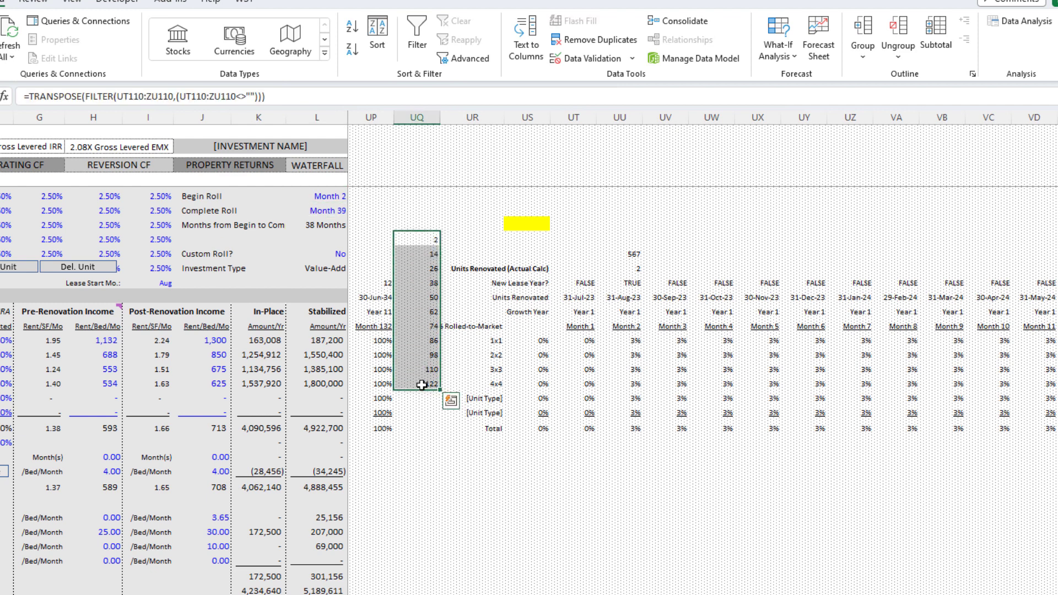
pyautogui.press('Down')
pyautogui.press('Down')
pyautogui.press('Down')
pyautogui.press('Down')
pyautogui.press('Down')
pyautogui.press('Down')
pyautogui.press('Up')
pyautogui.press('Up')
pyautogui.press('Up')
pyautogui.press('Up')
pyautogui.press('Up')
pyautogui.press('Up')
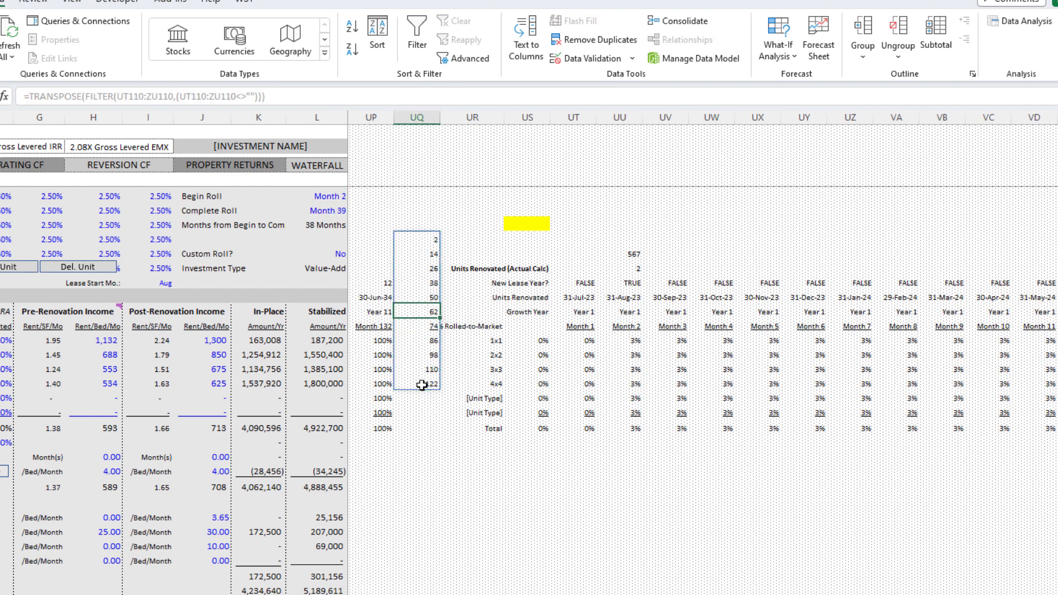
pyautogui.hotkey('ctrl', 'shift', 'Down')
pyautogui.press('Delete')
pyautogui.press('Up')
pyautogui.press('Right')
pyautogui.press('Right')
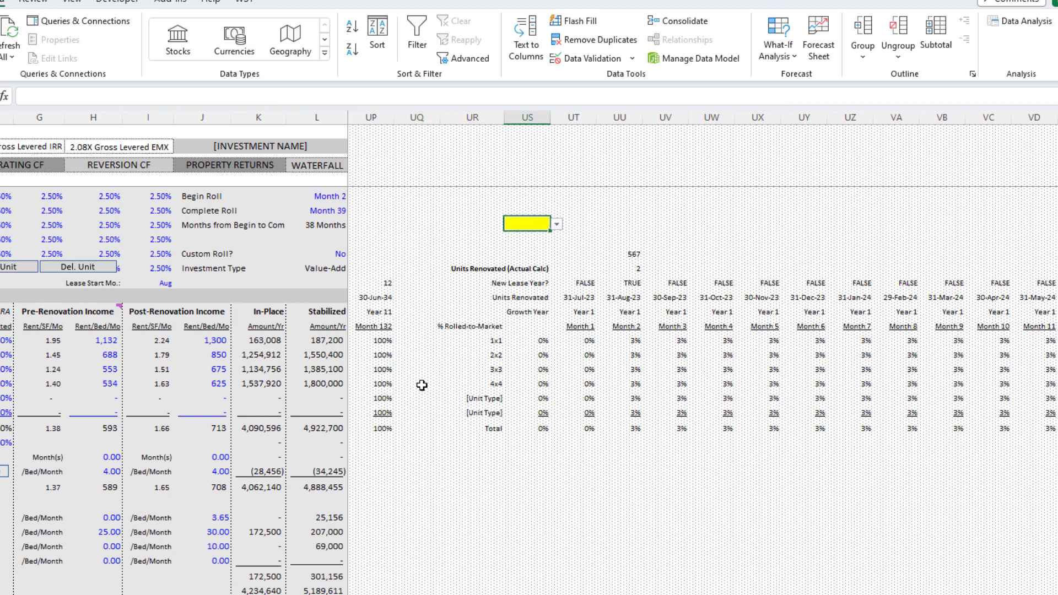
# - In ChatGPT, highlight the FILTER/TRANSPOSE answer's Microsoft 365 requirement
pyautogui.hotkey('alt', 'Tab')
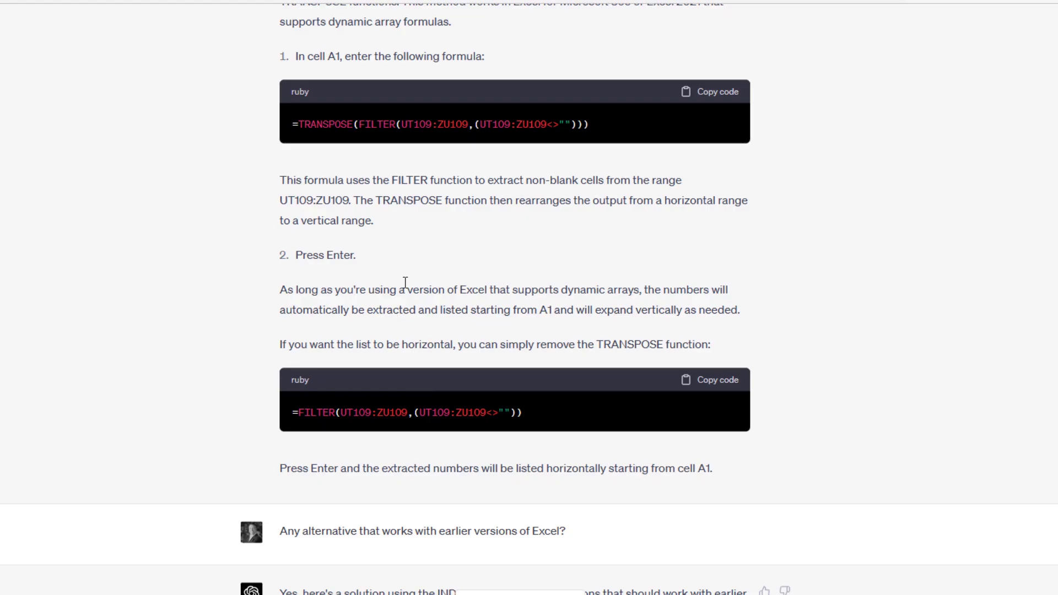
pyautogui.scroll(4, 448, 284)
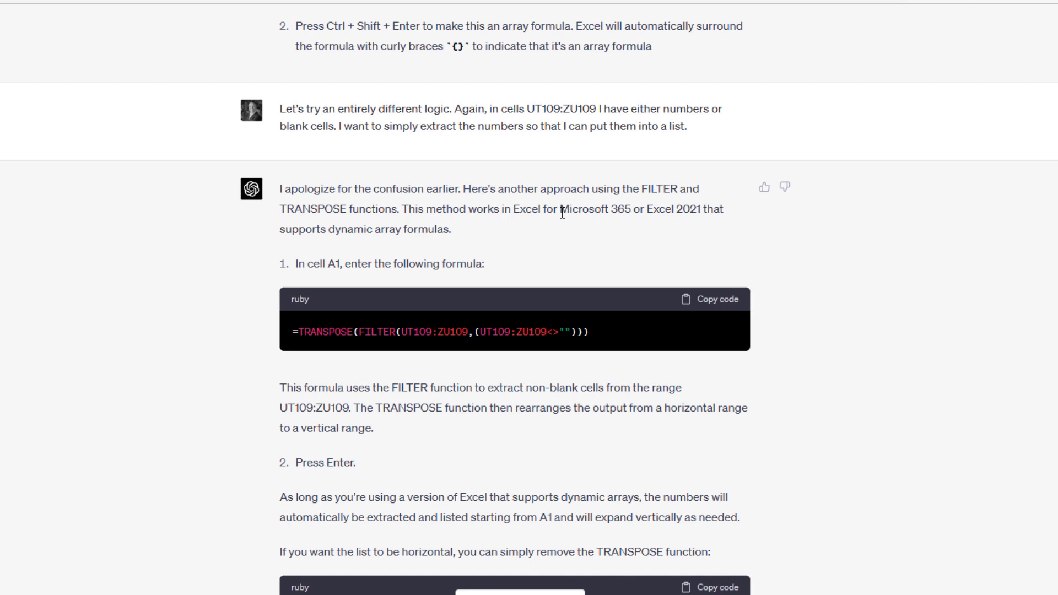
pyautogui.moveTo(560, 209); pyautogui.dragTo(703, 214)
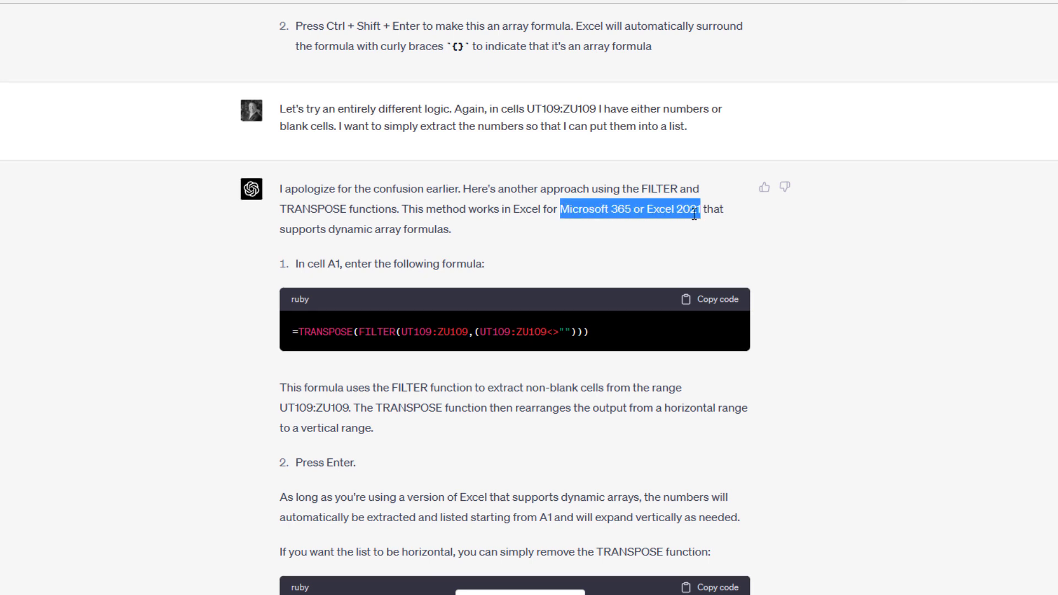
pyautogui.click(669, 255)
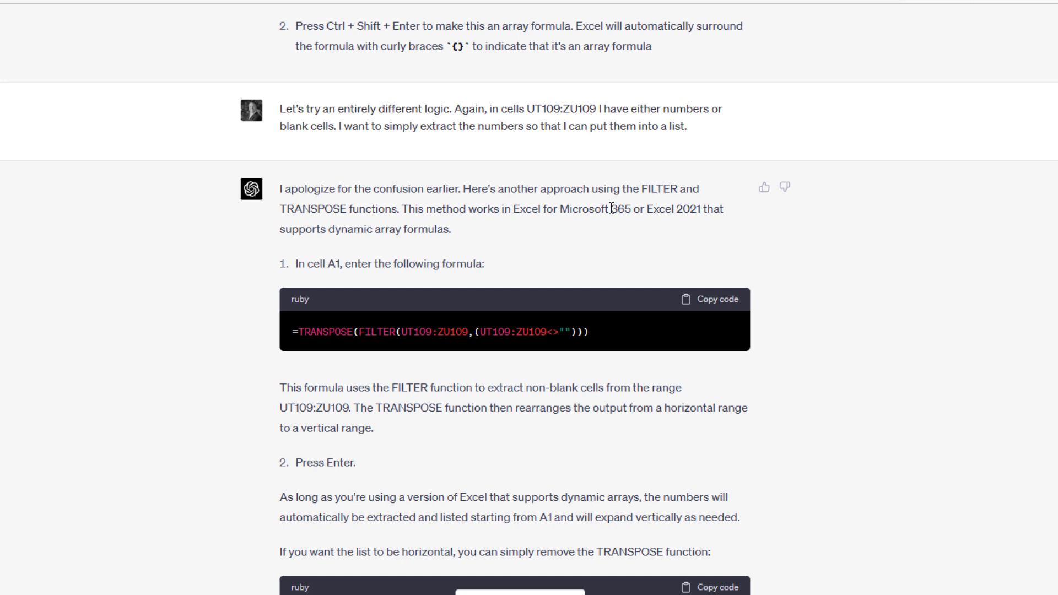
pyautogui.moveTo(632, 209); pyautogui.dragTo(560, 209)
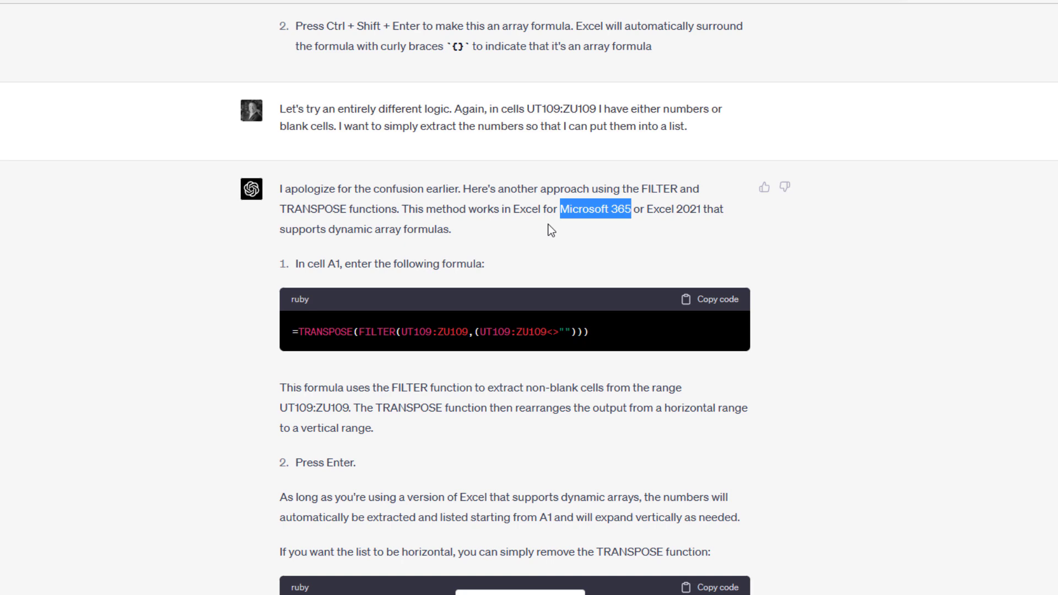
# - Scroll to the earlier-Excel INDEX/SMALL/IF answer and highlight its helper-row explanation
pyautogui.scroll(-9, 441, 199)
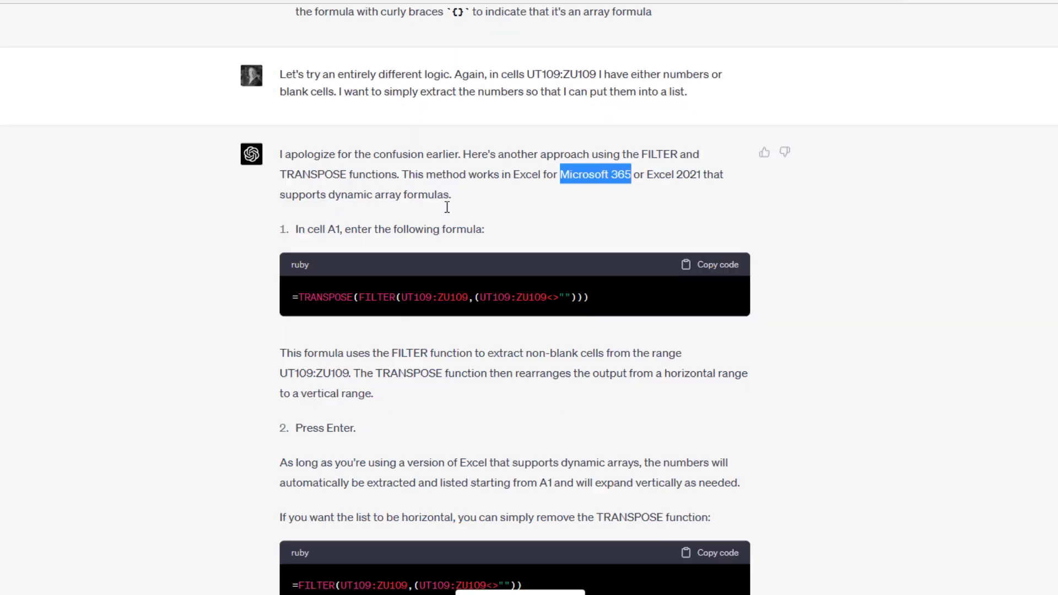
pyautogui.moveTo(582, 225); pyautogui.dragTo(310, 216)
pyautogui.click(423, 220)
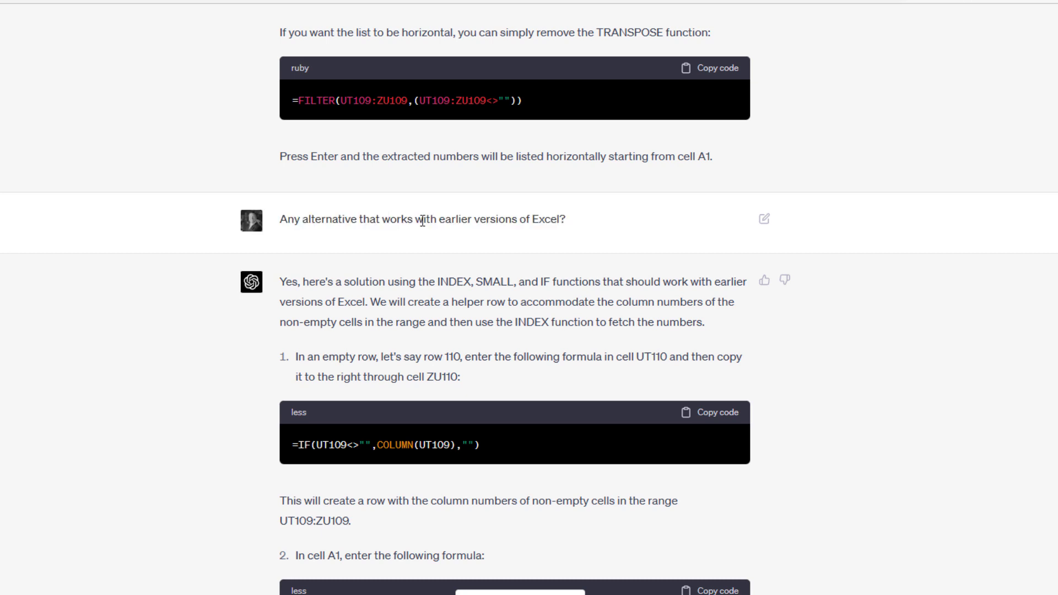
pyautogui.scroll(-2, 423, 220)
pyautogui.scroll(-2, 468, 187)
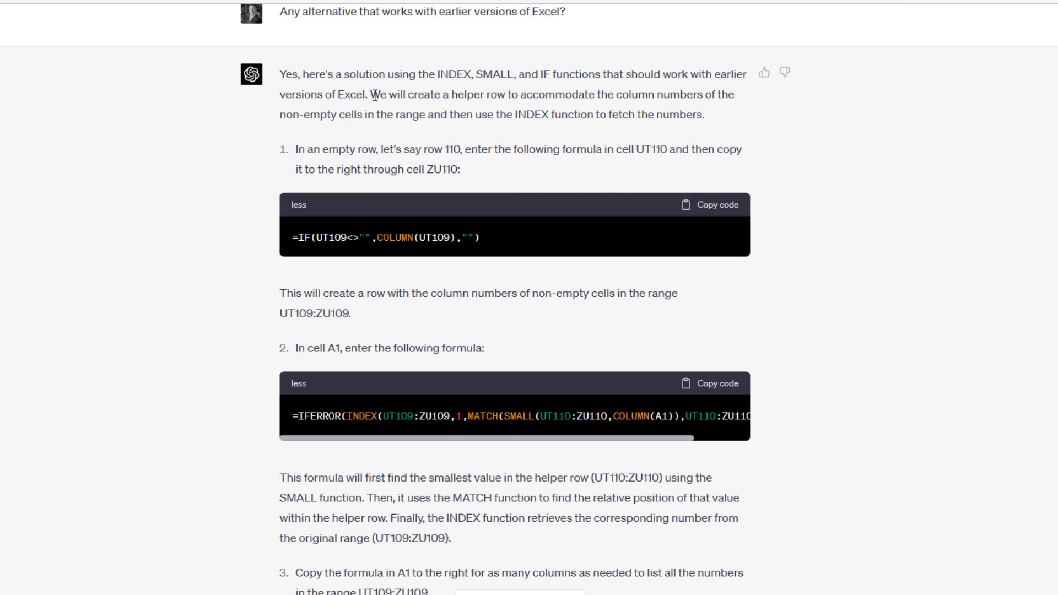
pyautogui.moveTo(374, 96); pyautogui.dragTo(707, 118)
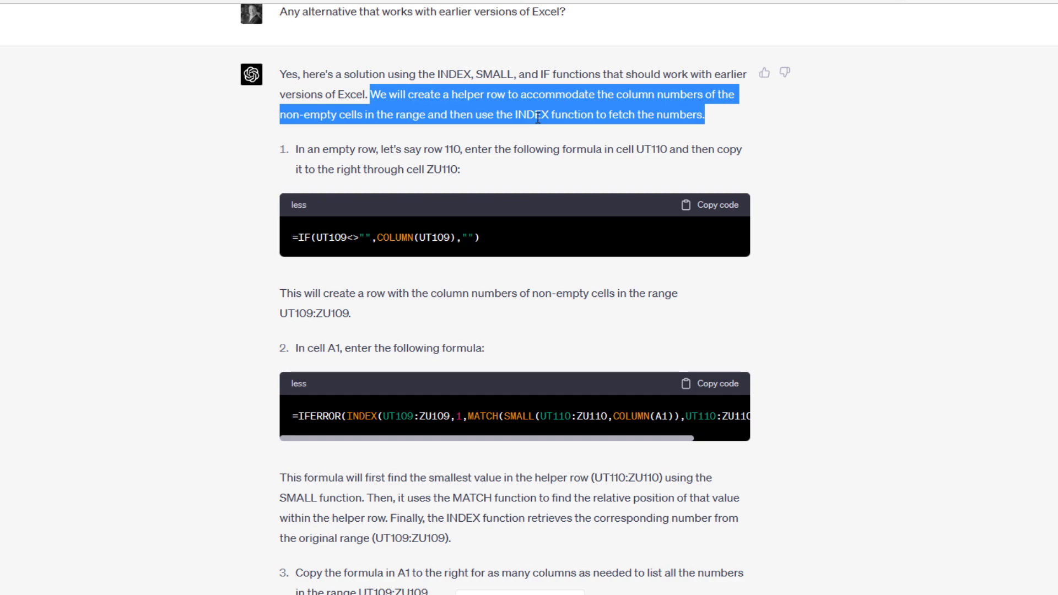
pyautogui.hotkey('alt', 'Tab')
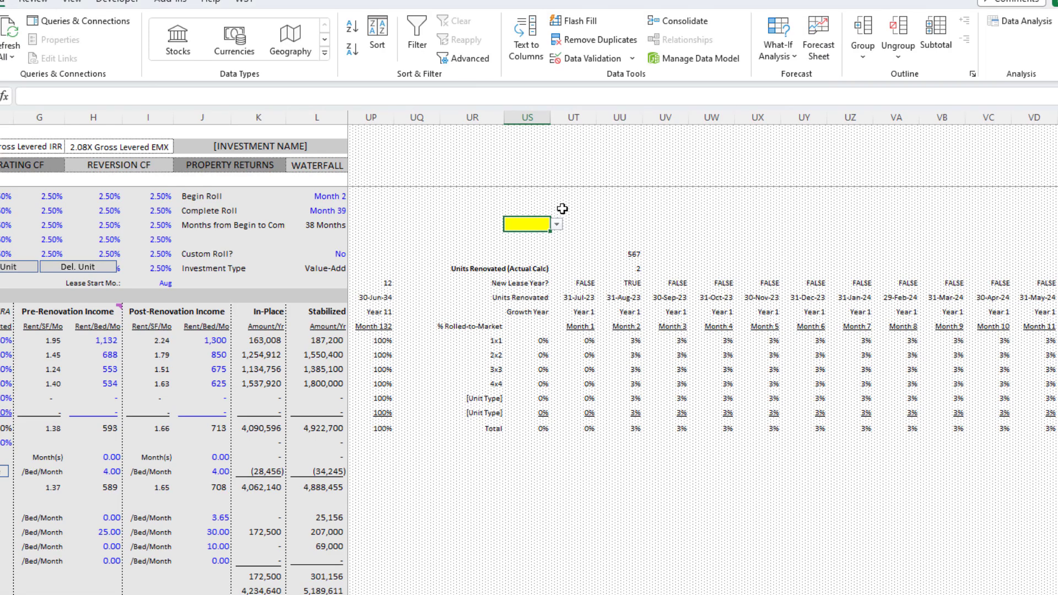
pyautogui.moveTo(584, 255); pyautogui.dragTo(852, 256)
pyautogui.click(588, 253)
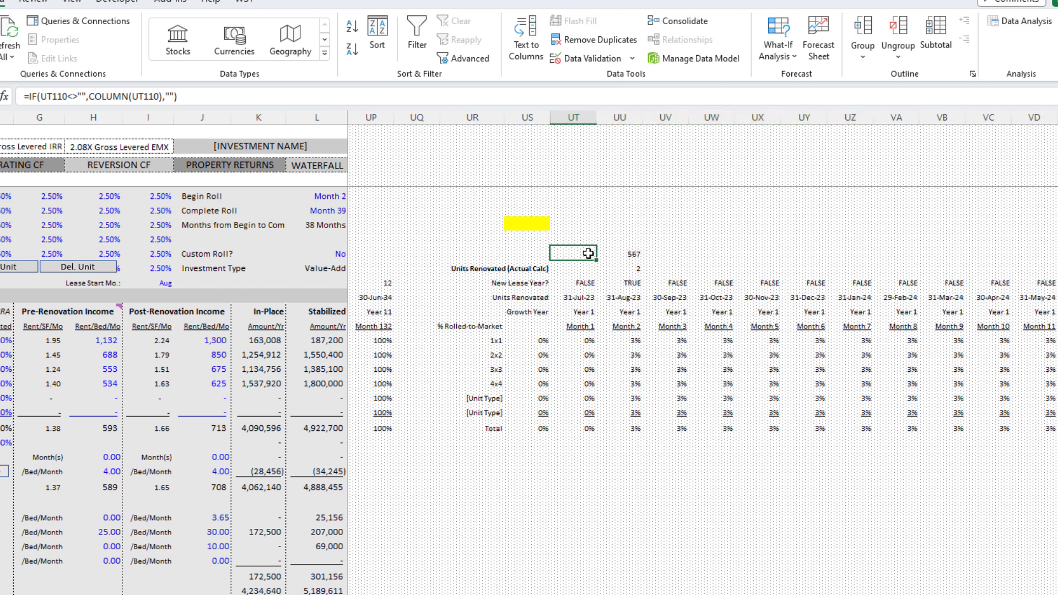
pyautogui.hotkey('shift', 'Right')
pyautogui.hotkey('shift', 'Right')
pyautogui.hotkey('shift', 'Right')
pyautogui.press('Left')
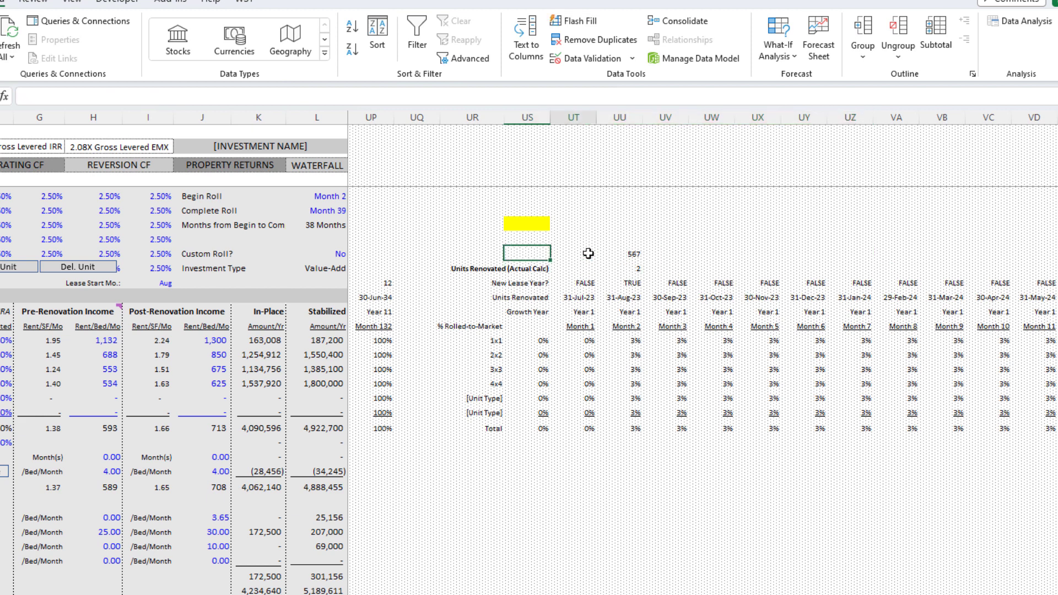
pyautogui.press('Right')
pyautogui.press('Right')
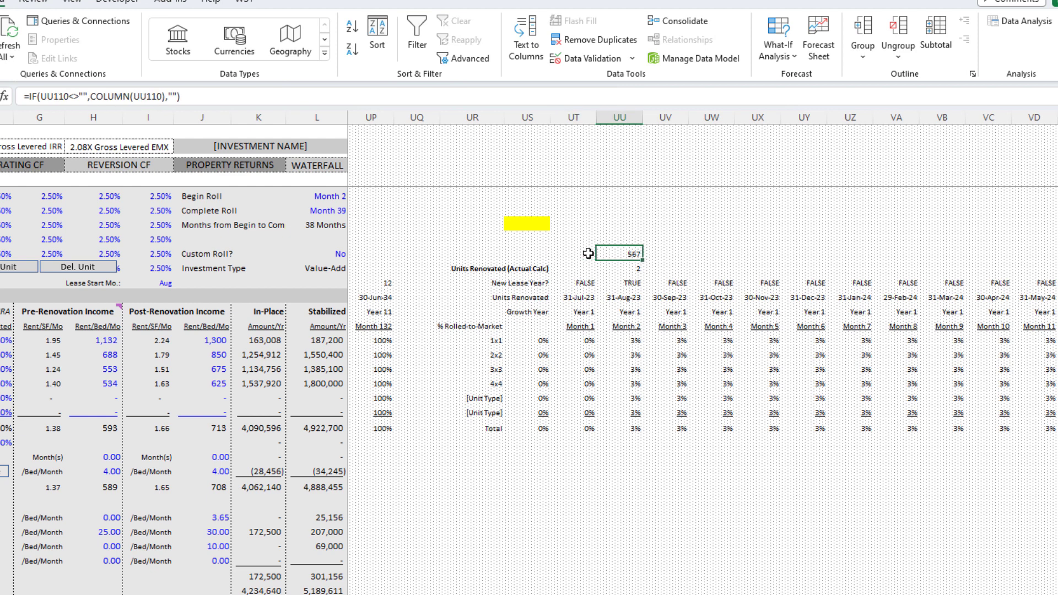
pyautogui.click(620, 117)
pyautogui.click(632, 267)
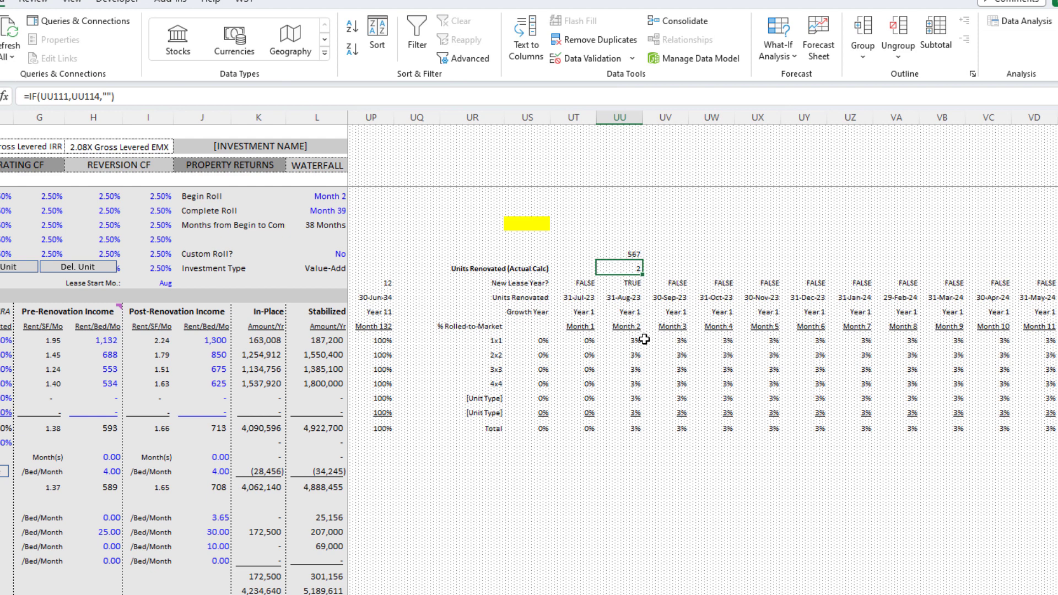
pyautogui.press('Up')
pyautogui.press('Right')
pyautogui.press('Right')
pyautogui.press('Right')
pyautogui.press('Right')
pyautogui.press('Right')
pyautogui.press('Right')
pyautogui.press('Right')
pyautogui.press('Right')
pyautogui.press('Right')
pyautogui.press('Right')
pyautogui.press('Right')
pyautogui.press('Right')
pyautogui.press('Right')
pyautogui.press('Right')
pyautogui.press('Right')
pyautogui.press('Right')
pyautogui.press('Right')
pyautogui.press('Right')
pyautogui.press('Right')
pyautogui.press('Right')
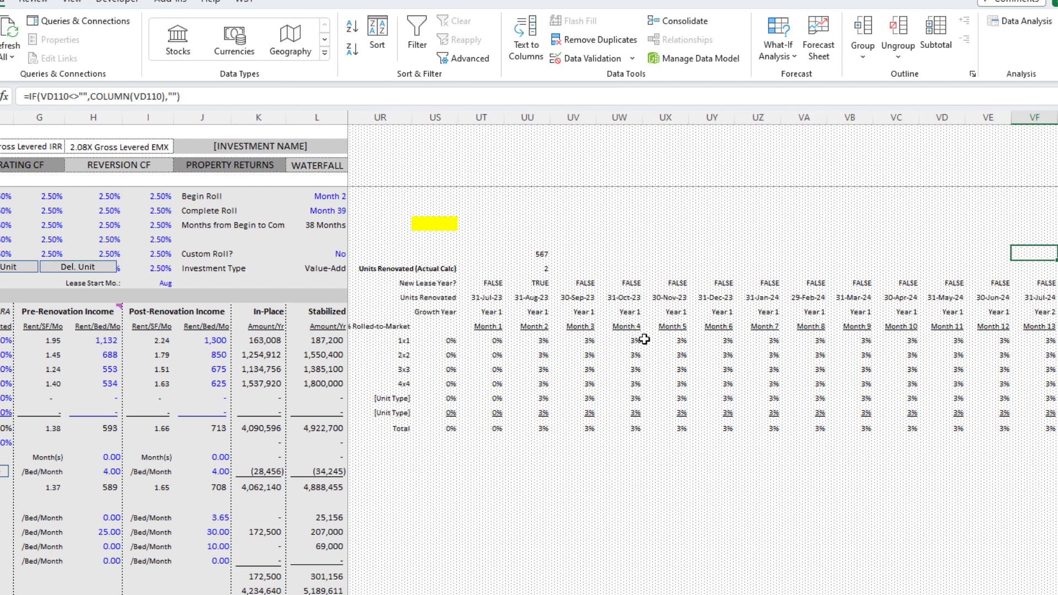
pyautogui.press('Left')
pyautogui.press('Left')
pyautogui.press('Left')
pyautogui.press('Left')
pyautogui.press('Left')
pyautogui.press('Left')
pyautogui.press('Left')
pyautogui.press('Left')
pyautogui.press('Left')
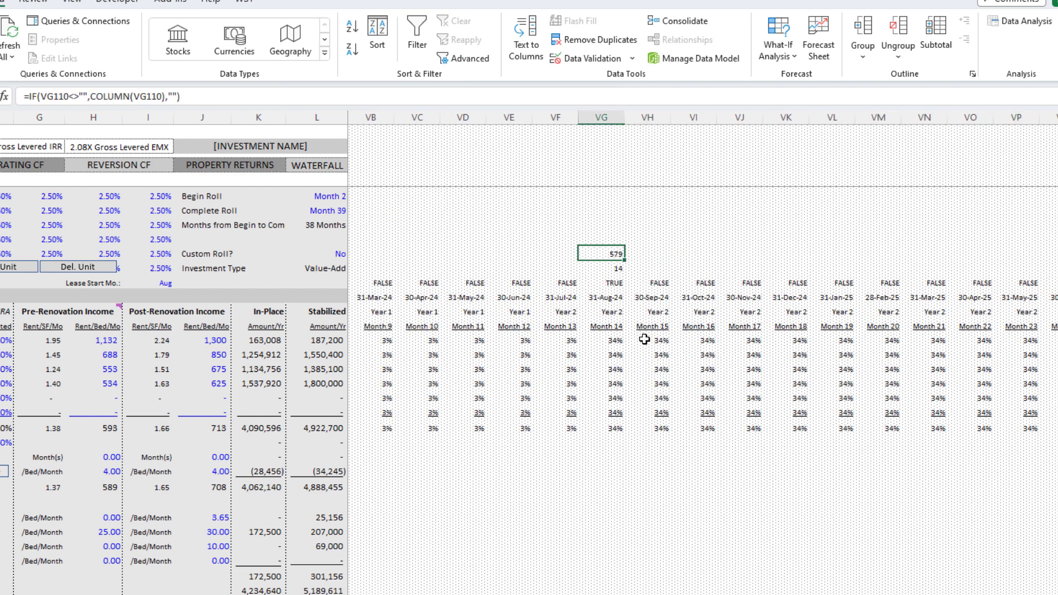
pyautogui.press('Right')
pyautogui.press('Left')
pyautogui.press('F2')
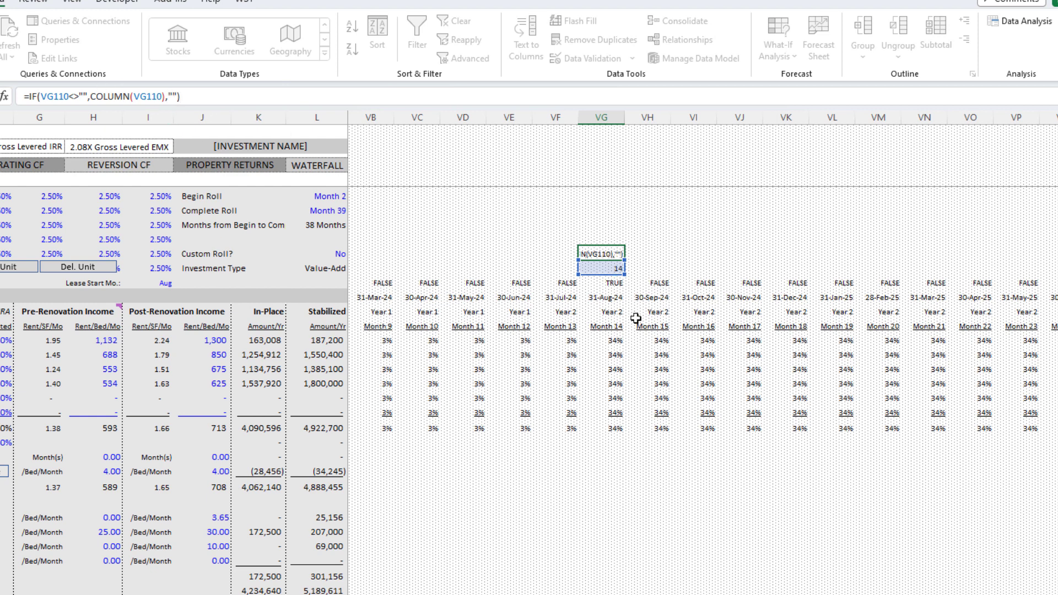
pyautogui.hotkey('ctrl', 'Return')
pyautogui.press('Right')
pyautogui.press('Right')
pyautogui.press('Right')
pyautogui.press('Right')
pyautogui.press('Right')
pyautogui.press('Right')
pyautogui.press('Right')
pyautogui.press('Right')
pyautogui.press('Right')
pyautogui.press('Right')
pyautogui.press('Right')
pyautogui.press('Right')
pyautogui.press('Right')
pyautogui.press('Right')
pyautogui.press('Right')
pyautogui.press('Right')
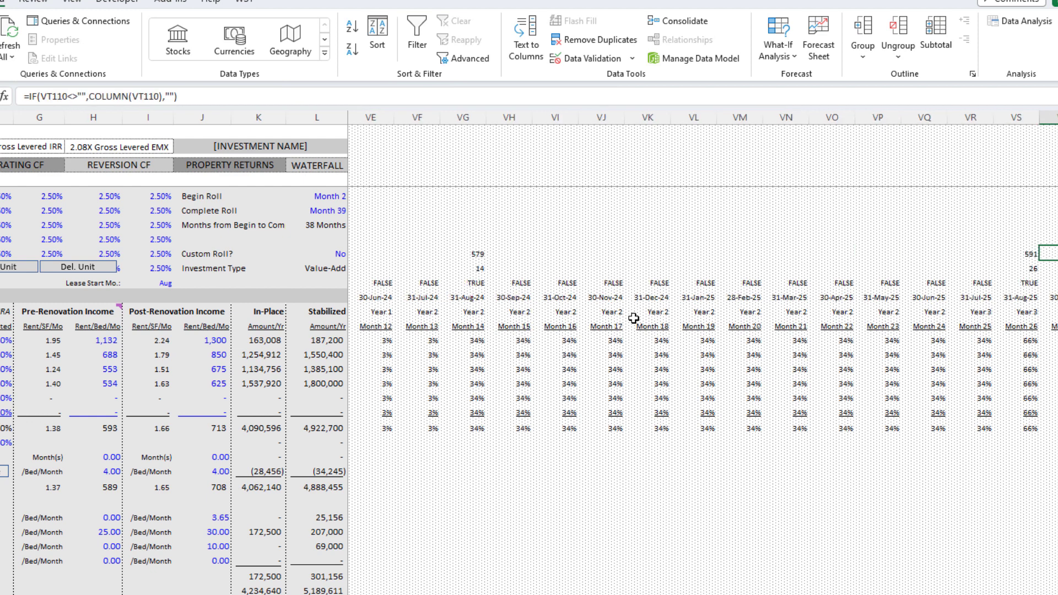
pyautogui.press('Left')
pyautogui.press('Left')
pyautogui.press('Left')
pyautogui.press('Left')
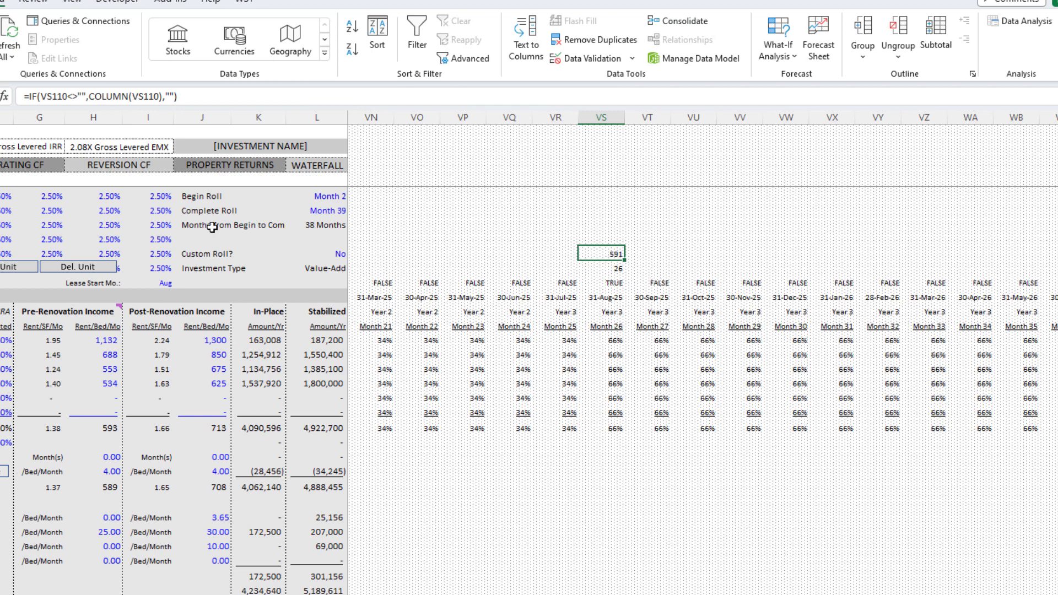
pyautogui.click(544, 261)
pyautogui.press('Left')
pyautogui.press('Left')
pyautogui.press('Left')
pyautogui.press('Left')
pyautogui.press('Left')
pyautogui.press('Left')
pyautogui.press('Left')
pyautogui.press('Left')
pyautogui.press('Left')
pyautogui.press('Left')
pyautogui.press('Left')
pyautogui.press('Left')
pyautogui.press('Left')
pyautogui.press('Left')
pyautogui.press('Left')
pyautogui.press('Left')
pyautogui.press('Left')
pyautogui.press('Left')
pyautogui.press('Left')
pyautogui.press('Left')
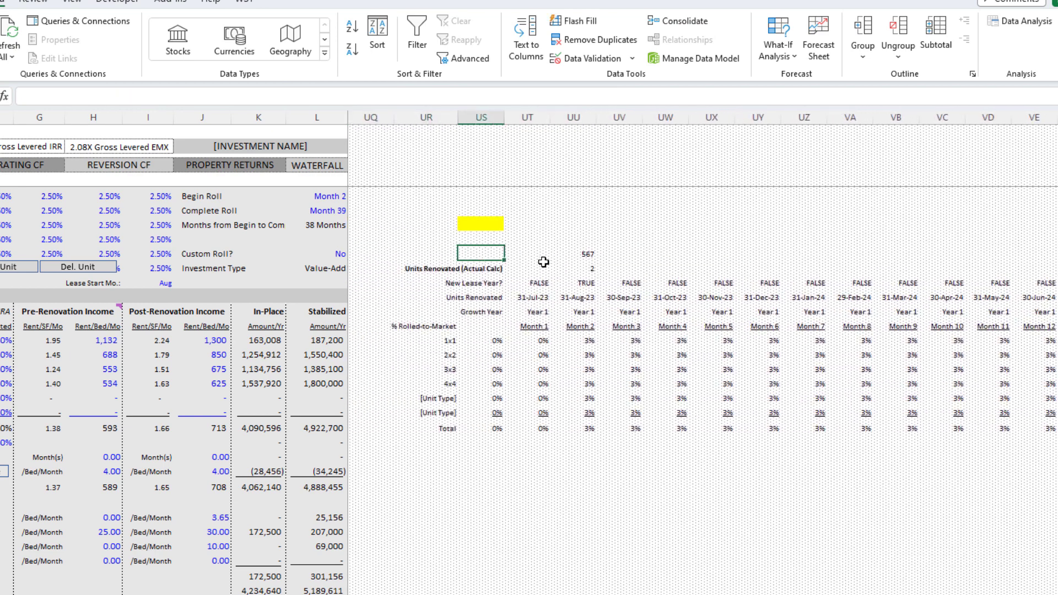
pyautogui.click(543, 261)
pyautogui.hotkey('alt', 'Tab')
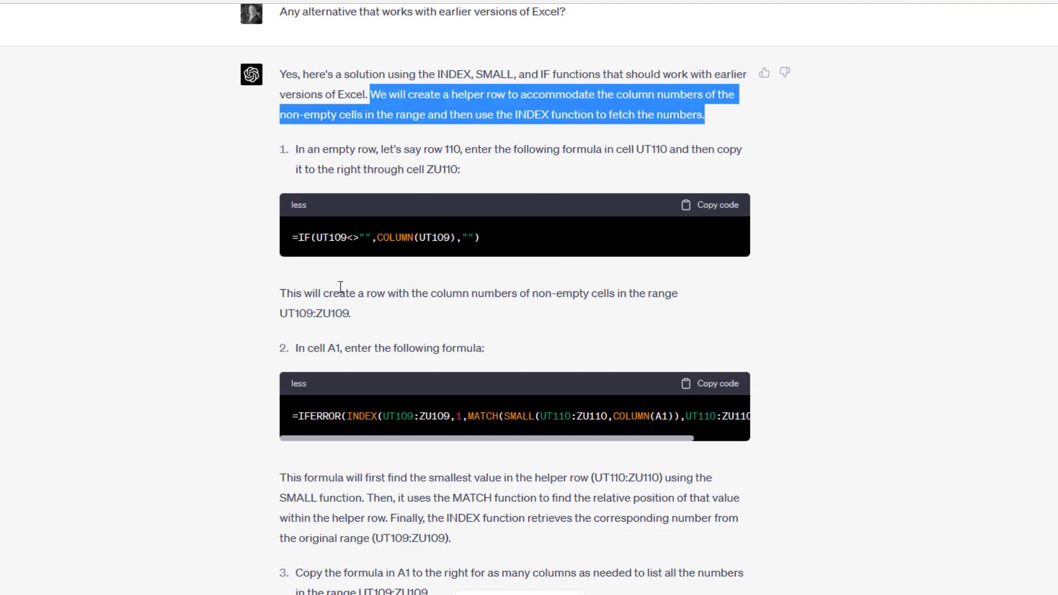
# - Highlight step 3 on copying the A1 formula, then reach the 'Put the helper row in 108' reply
pyautogui.scroll(-2, 385, 287)
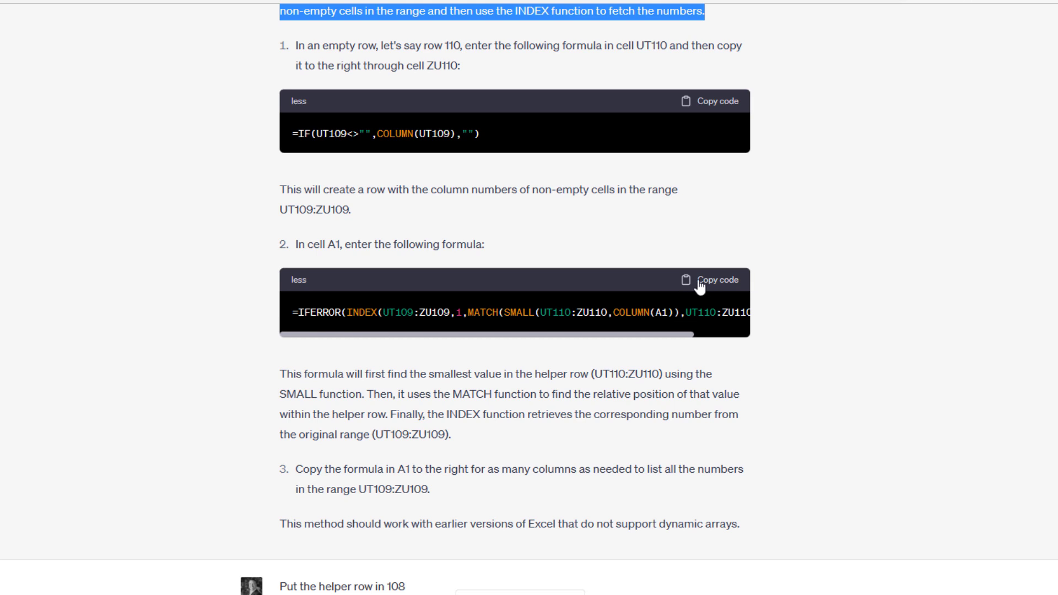
pyautogui.moveTo(485, 247); pyautogui.dragTo(341, 248)
pyautogui.click(341, 248)
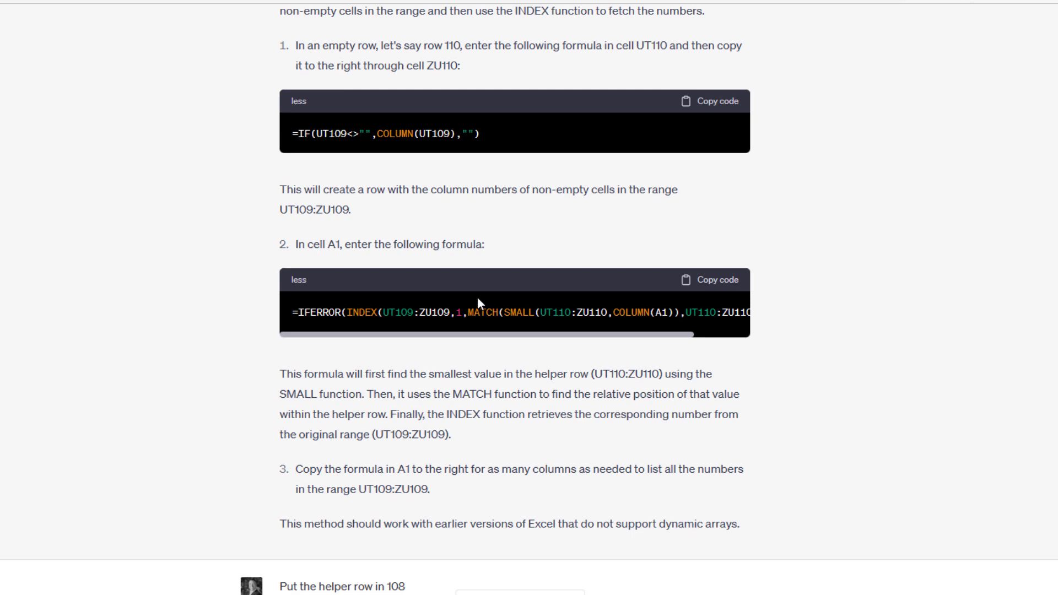
pyautogui.scroll(-4, 498, 302)
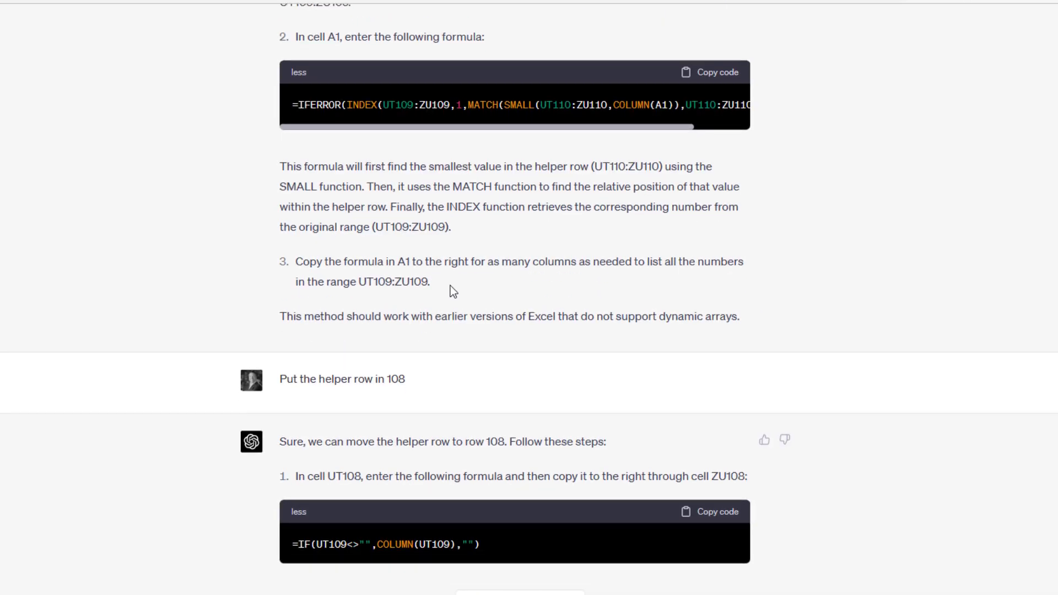
pyautogui.tripleClick(440, 284)
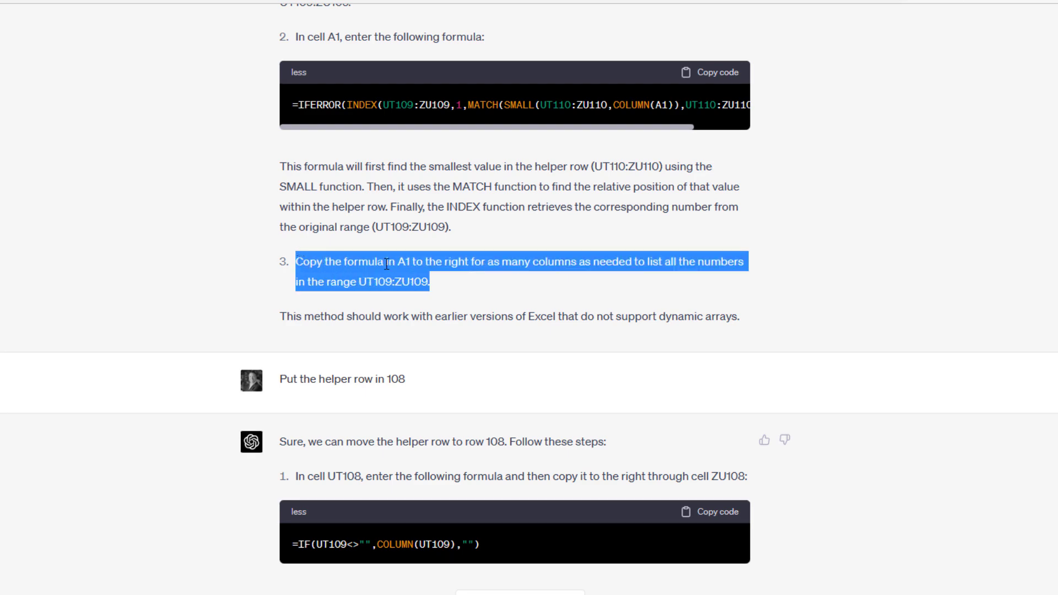
pyautogui.scroll(4, 552, 166)
pyautogui.scroll(-2, 474, 369)
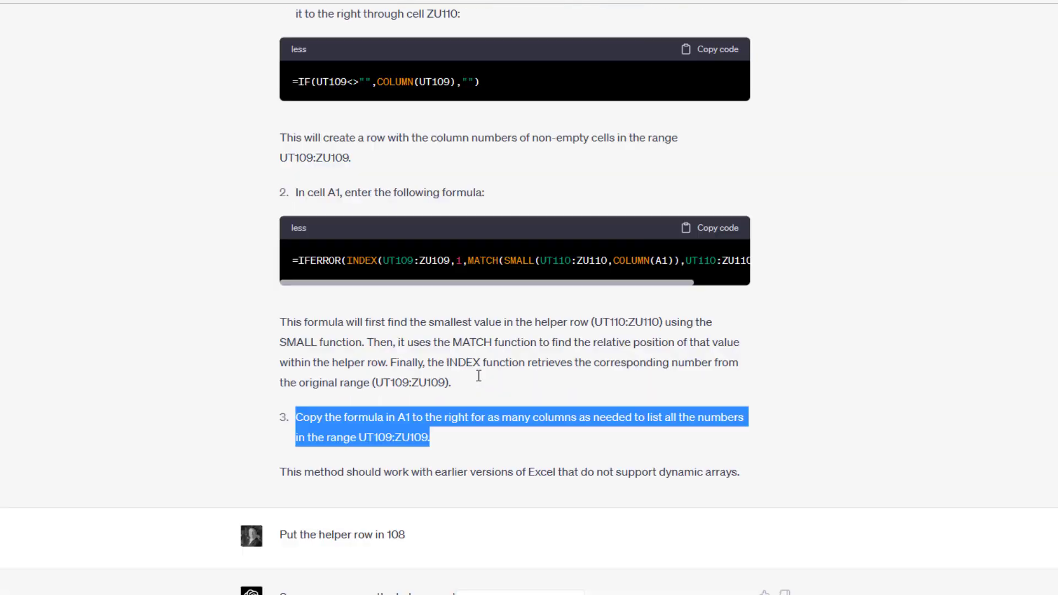
pyautogui.scroll(-6, 413, 363)
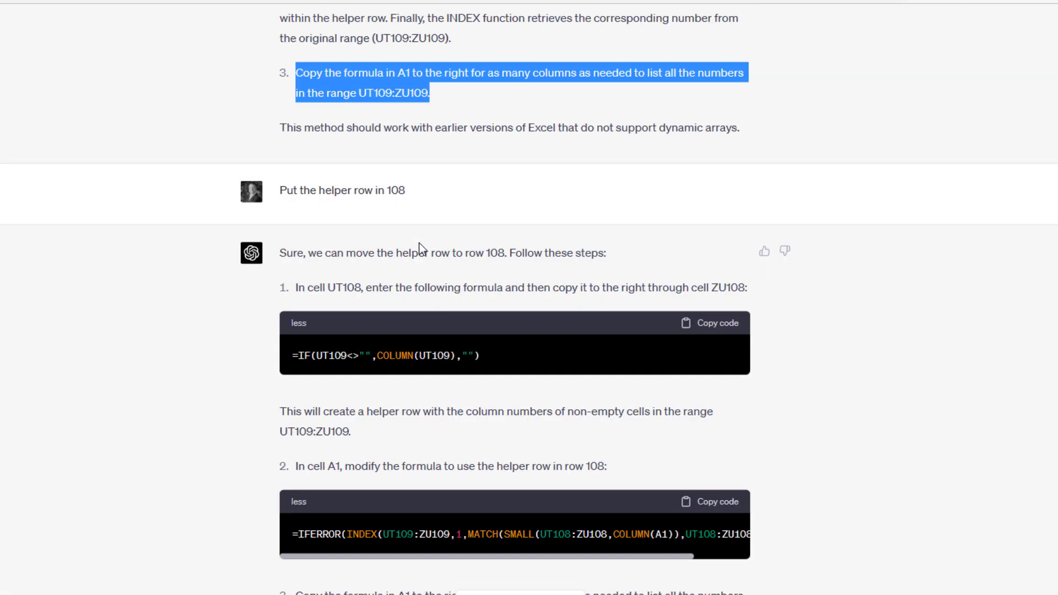
# - Compare step 1's UT110 reference with Excel's New Lease Year? row from column UT onward
pyautogui.moveTo(409, 172); pyautogui.dragTo(285, 164)
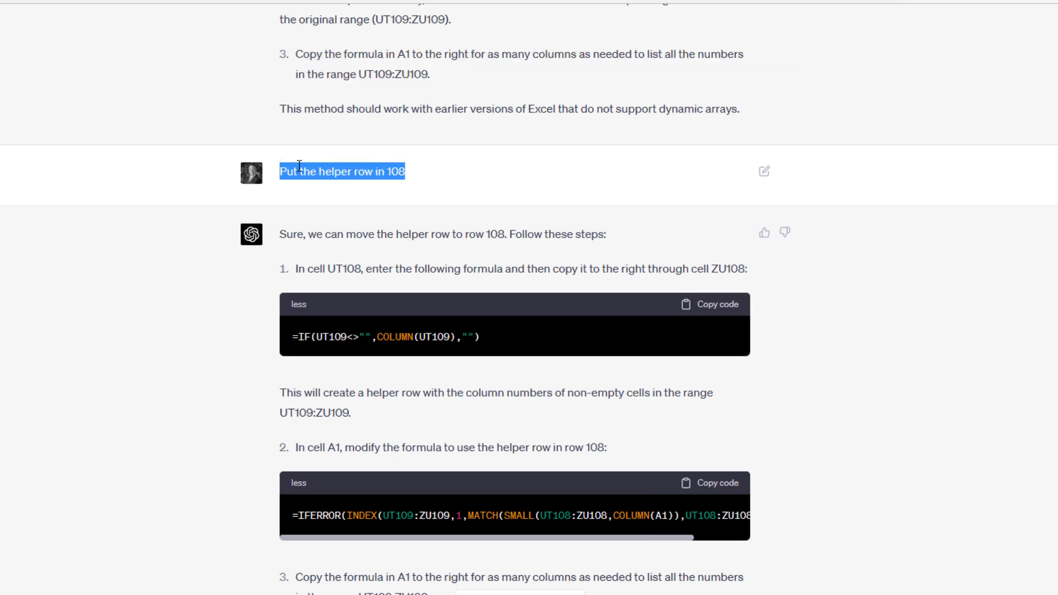
pyautogui.click(395, 177)
pyautogui.scroll(8, 408, 204)
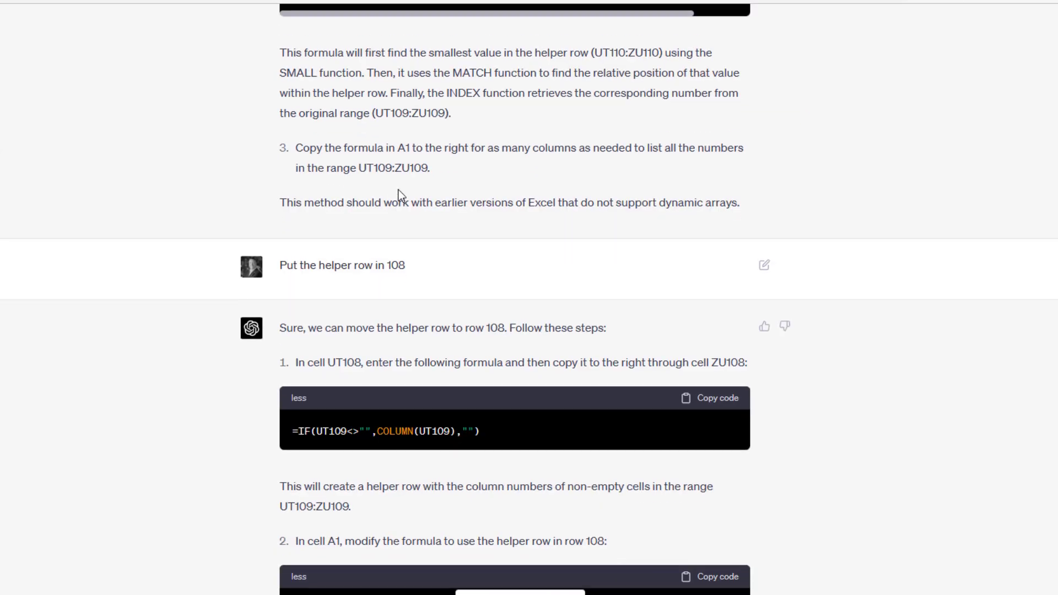
pyautogui.scroll(2, 432, 214)
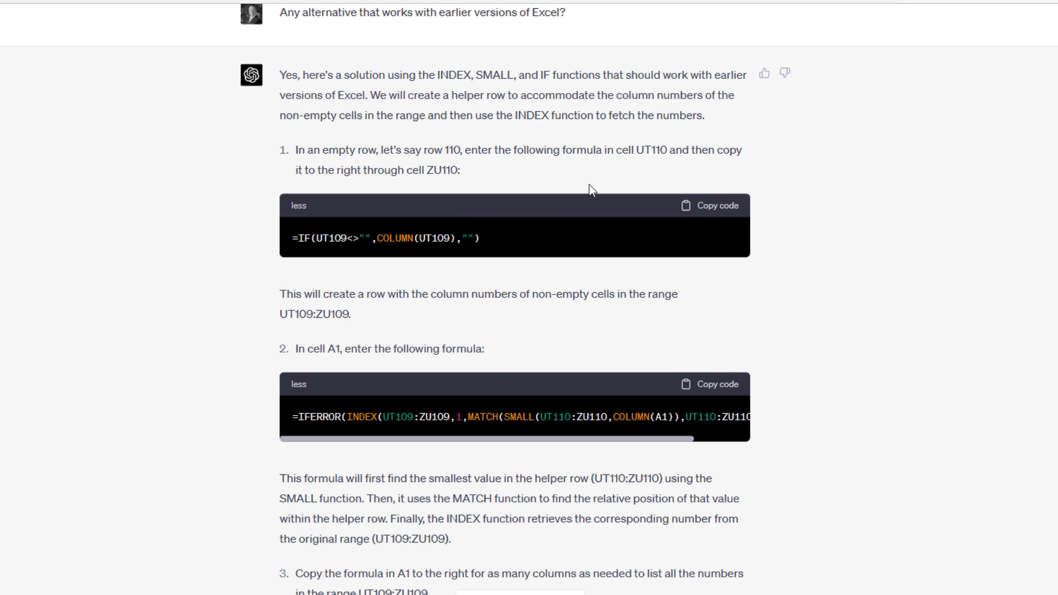
pyautogui.moveTo(668, 150); pyautogui.dragTo(638, 155)
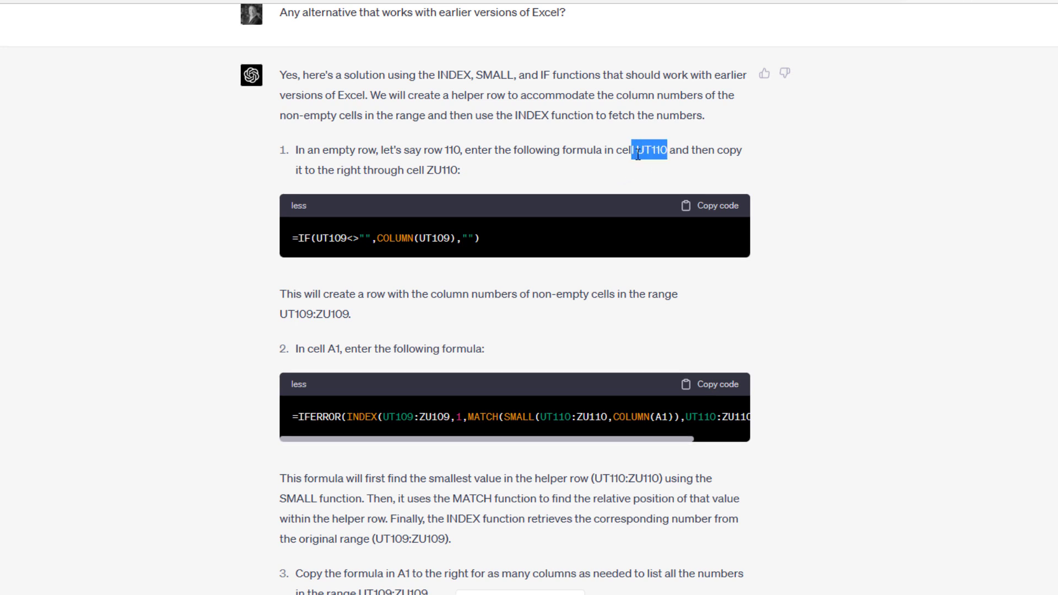
pyautogui.hotkey('alt', 'Tab')
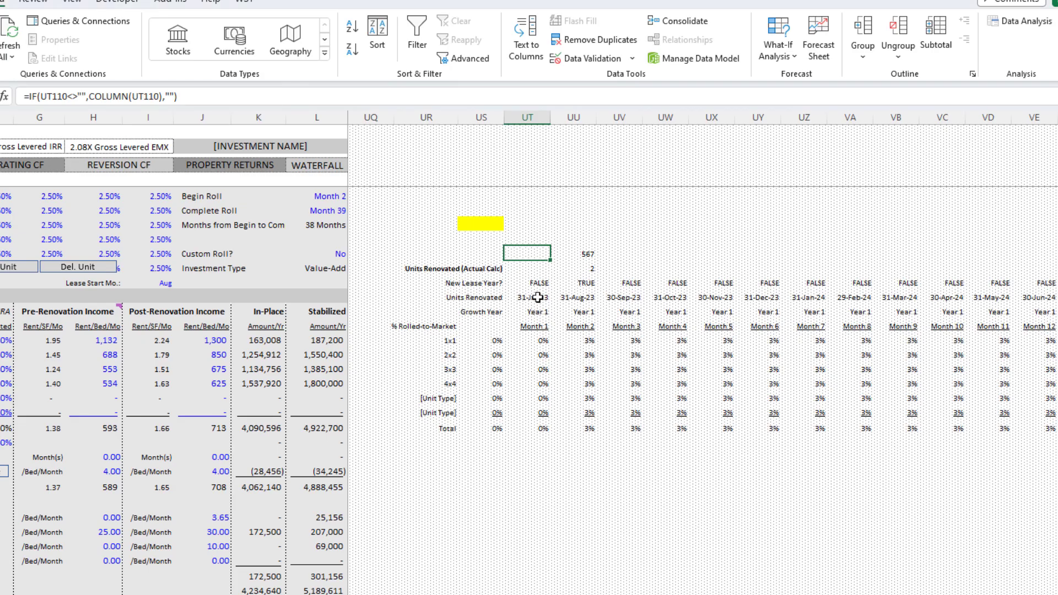
pyautogui.moveTo(537, 283); pyautogui.dragTo(896, 283)
pyautogui.hotkey('alt', 'Tab')
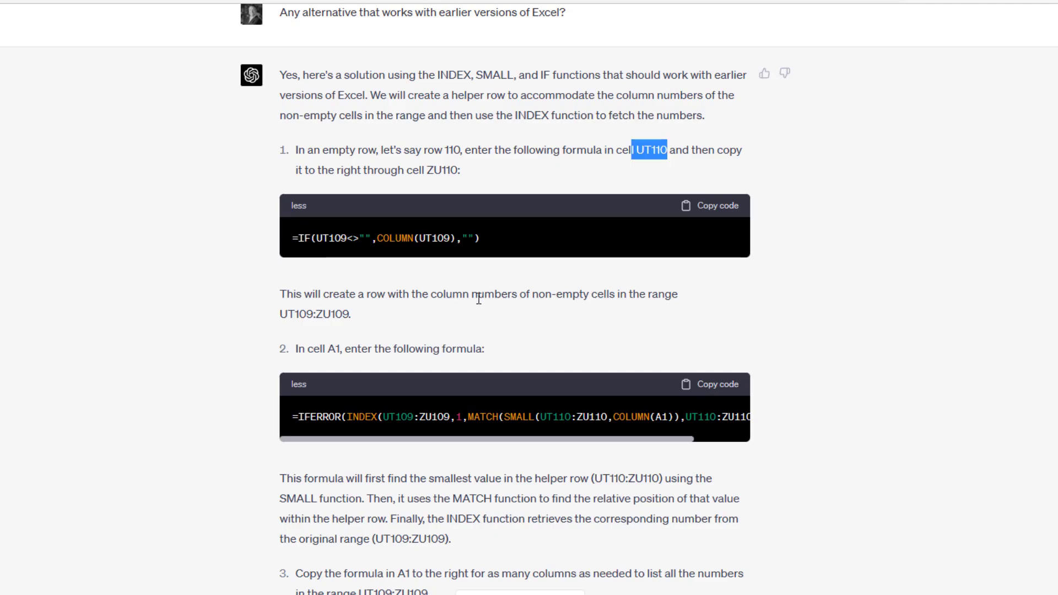
# - Scroll ChatGPT to the 'Change A1 to I272' message and highlight its I272 reference
pyautogui.scroll(-5, 462, 299)
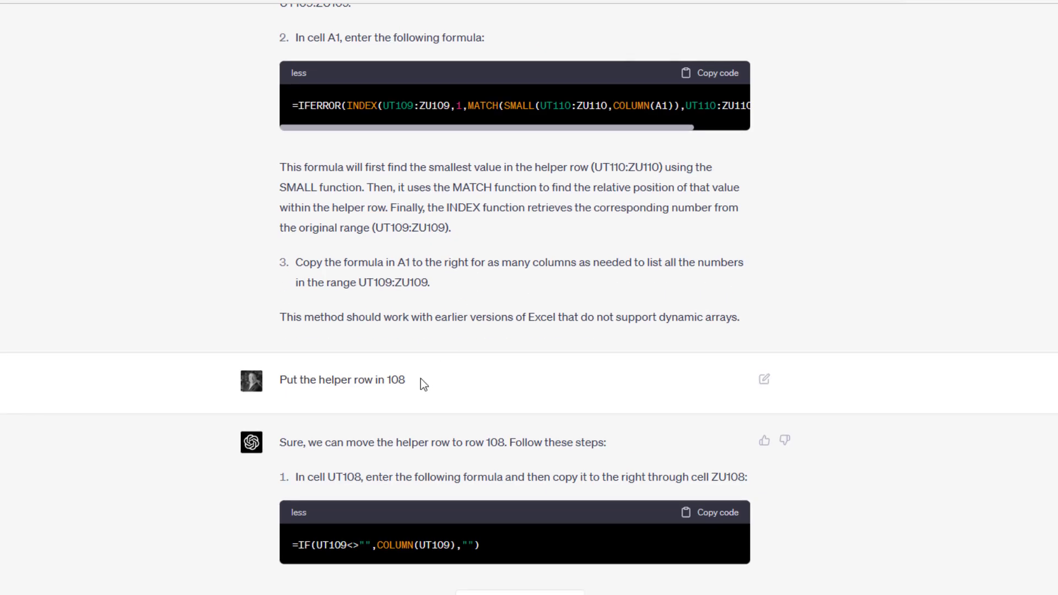
pyautogui.moveTo(421, 379); pyautogui.dragTo(266, 383)
pyautogui.scroll(-5, 331, 358)
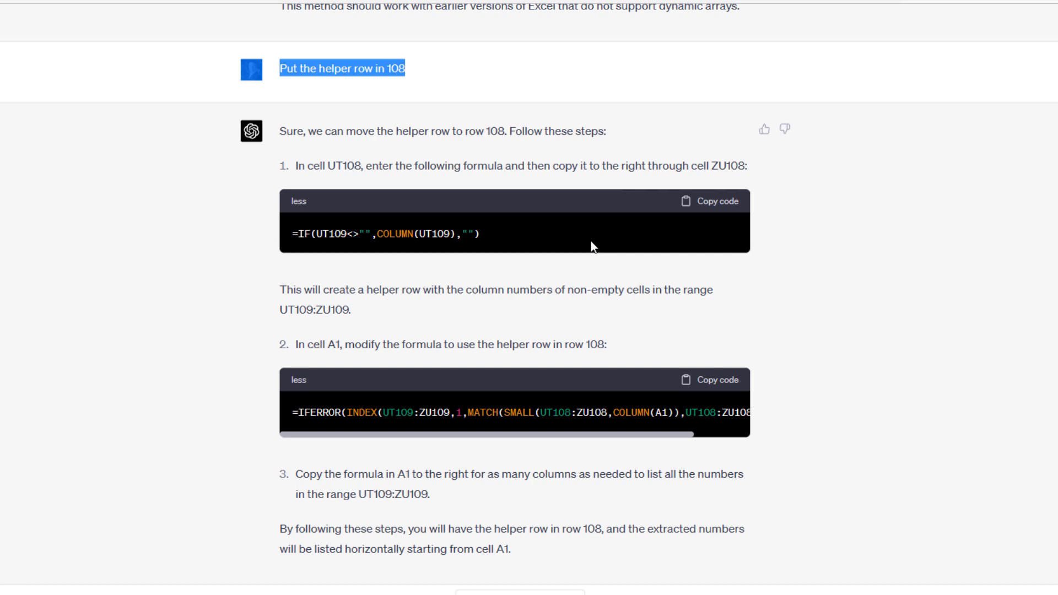
pyautogui.scroll(-3, 592, 247)
pyautogui.scroll(-5, 574, 243)
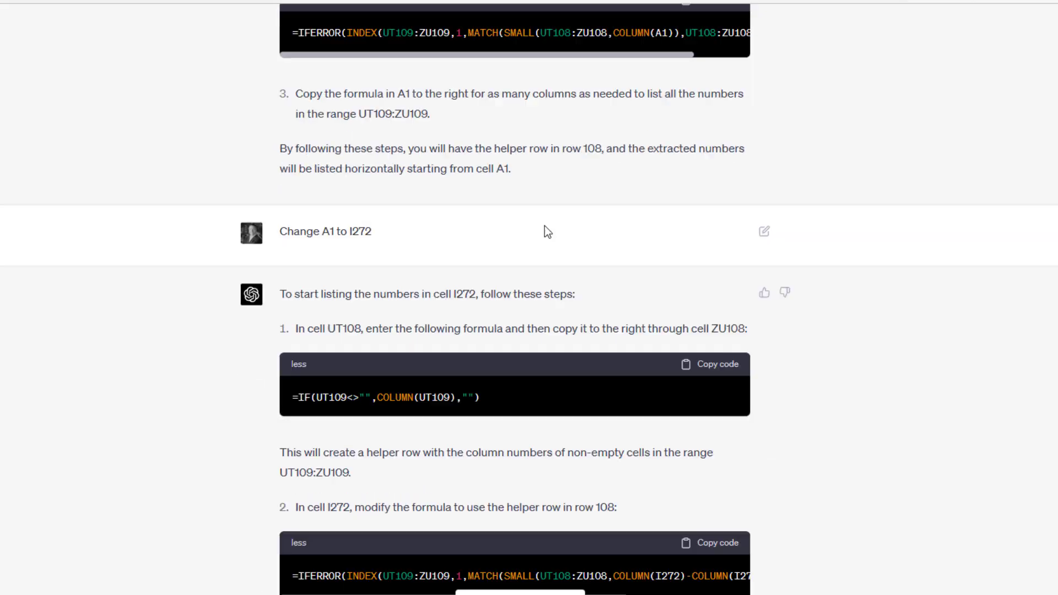
pyautogui.moveTo(392, 93); pyautogui.dragTo(272, 91)
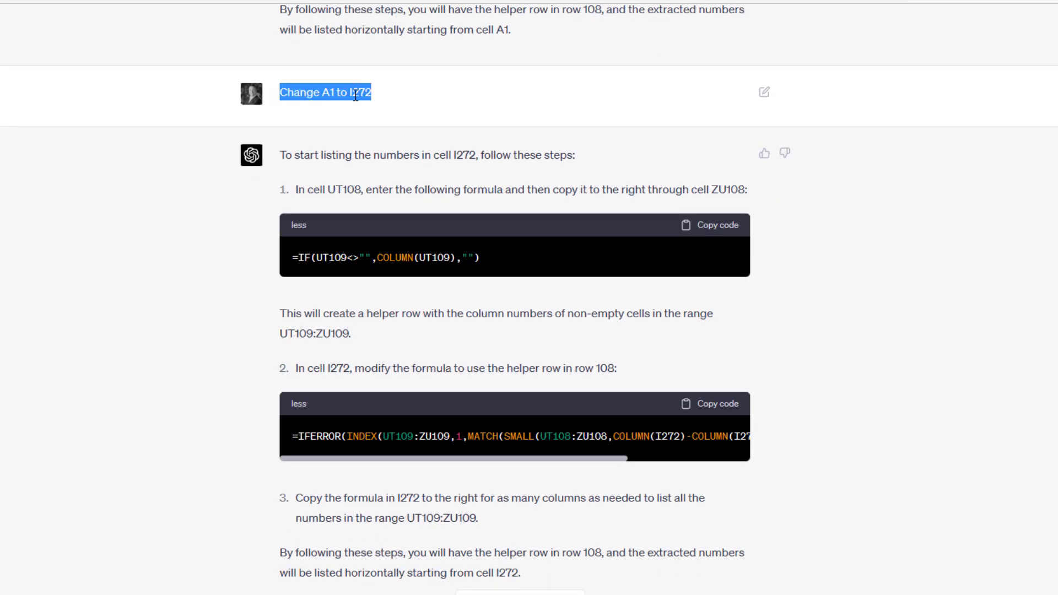
pyautogui.click(363, 113)
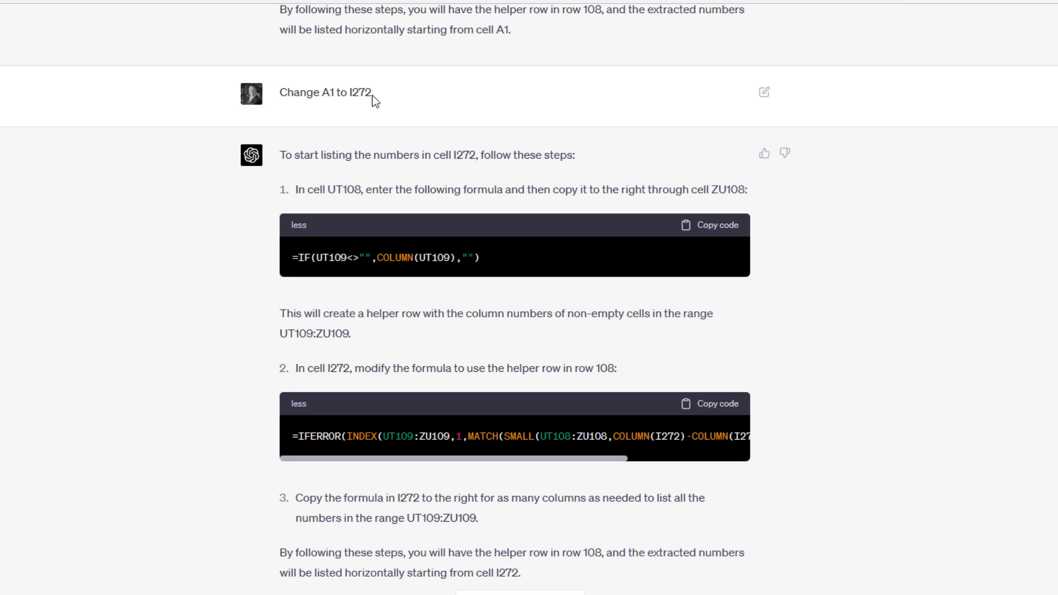
pyautogui.moveTo(372, 95); pyautogui.dragTo(351, 94)
# - In Excel, find the List of Turnover Months and examine I273's IFERROR/INDEX/SMALL formula without changing it
pyautogui.hotkey('alt', 'Tab')
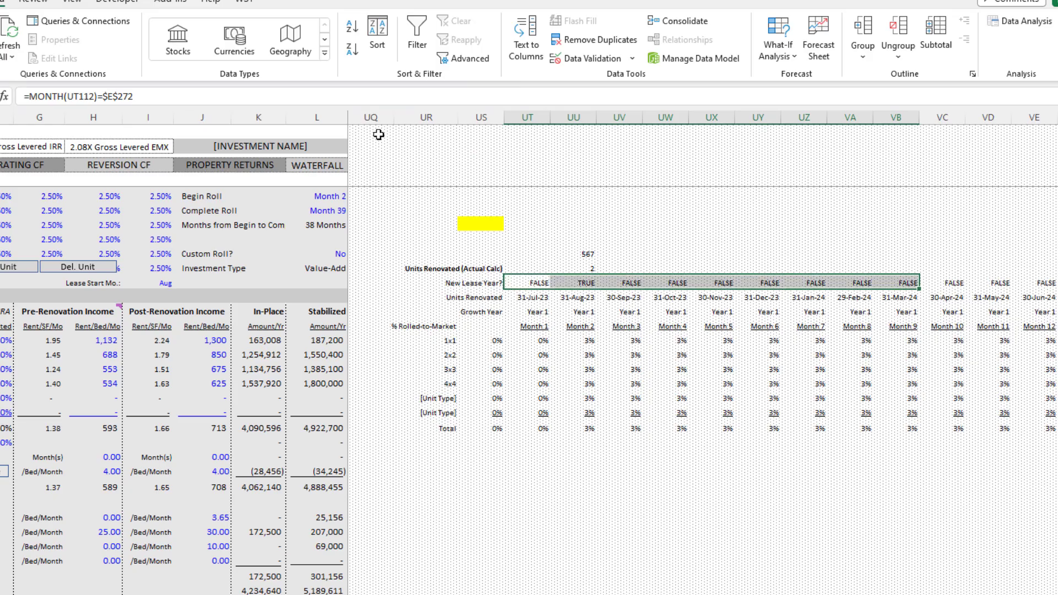
pyautogui.scroll(-5, 588, 479)
pyautogui.scroll(5, 732, 572)
pyautogui.scroll(-10, 731, 571)
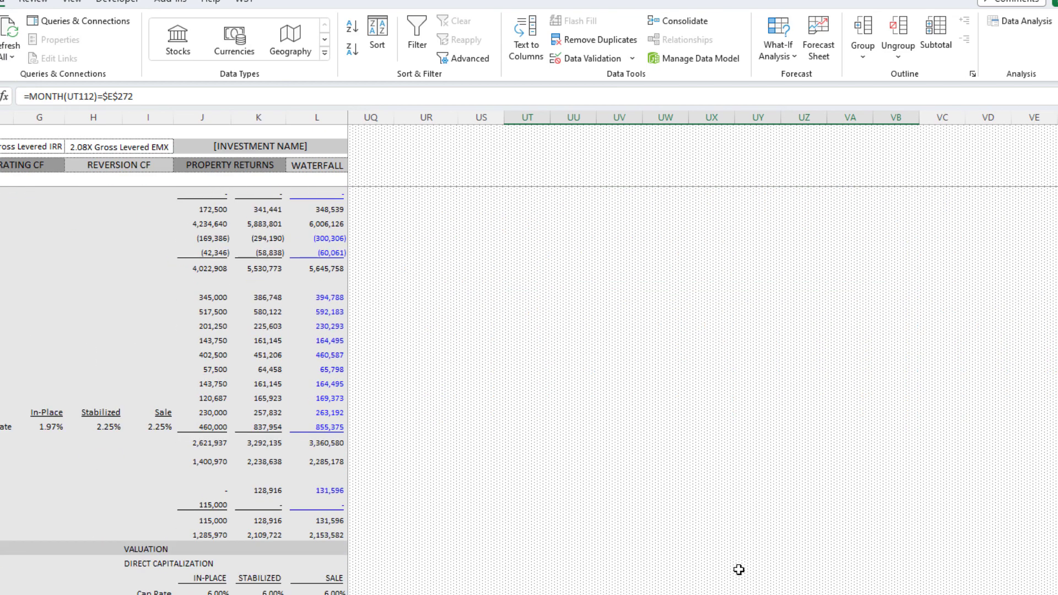
pyautogui.scroll(4, 707, 413)
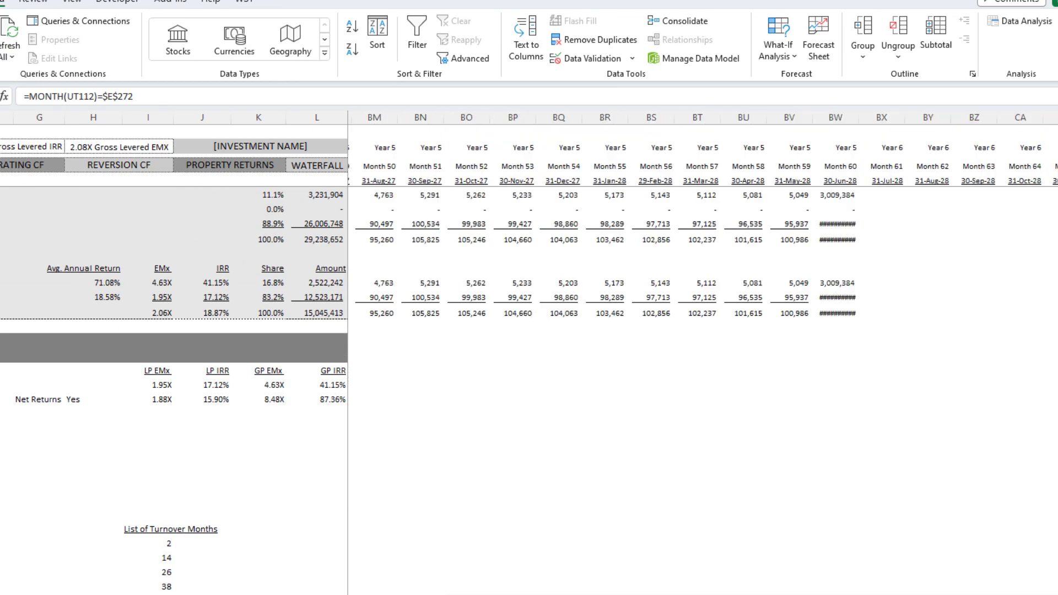
pyautogui.scroll(5, 705, 413)
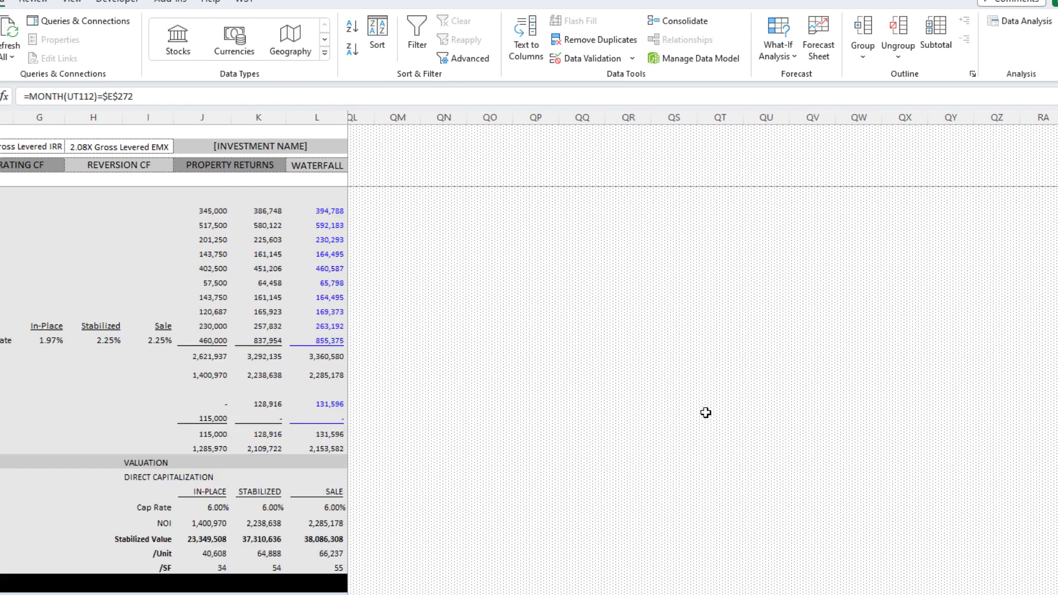
pyautogui.scroll(-13, 149, 402)
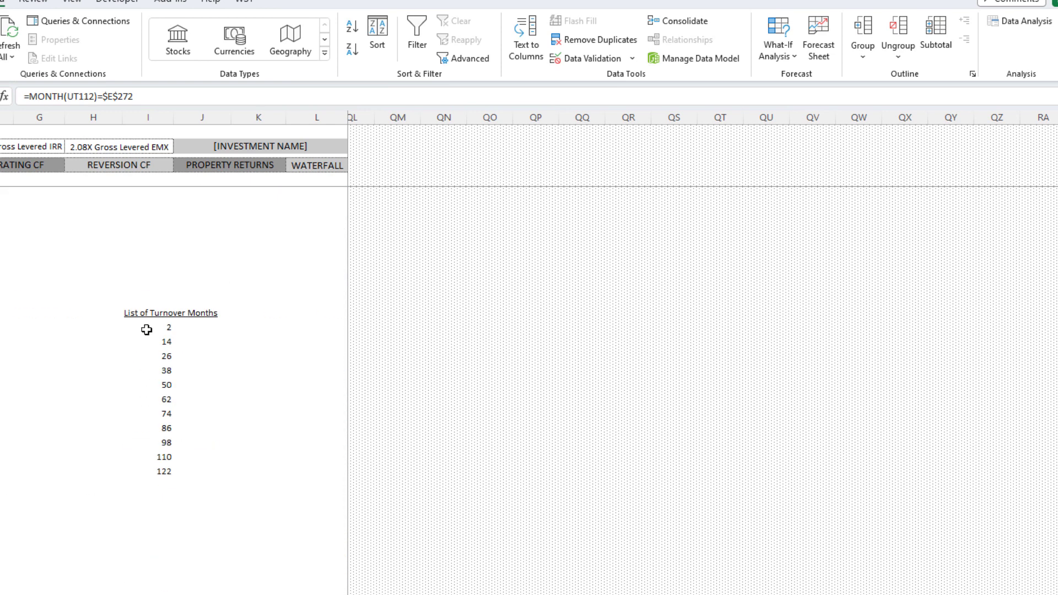
pyautogui.click(150, 327)
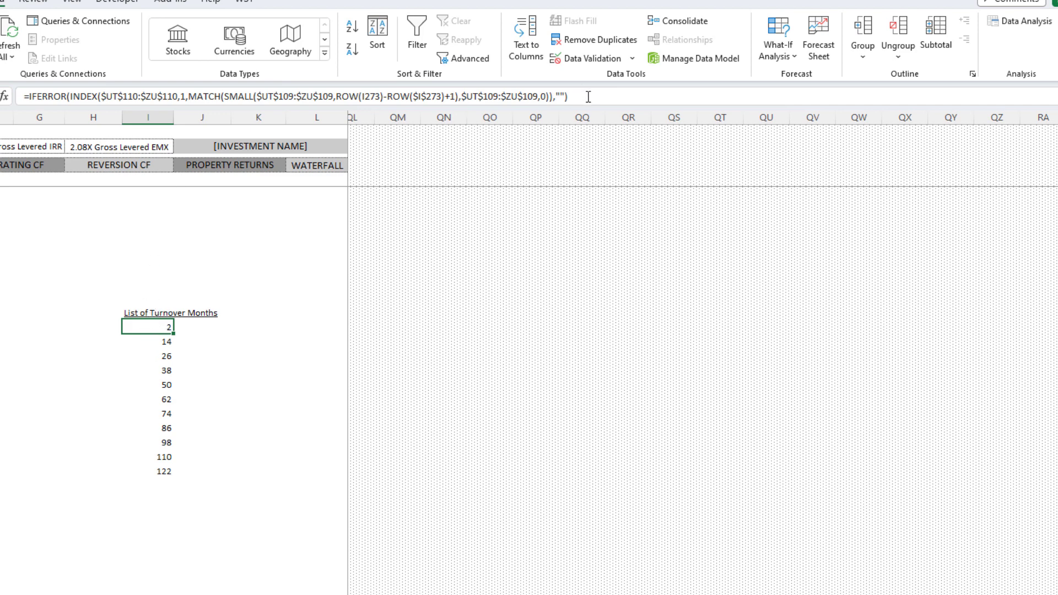
pyautogui.moveTo(588, 97); pyautogui.dragTo(15, 91)
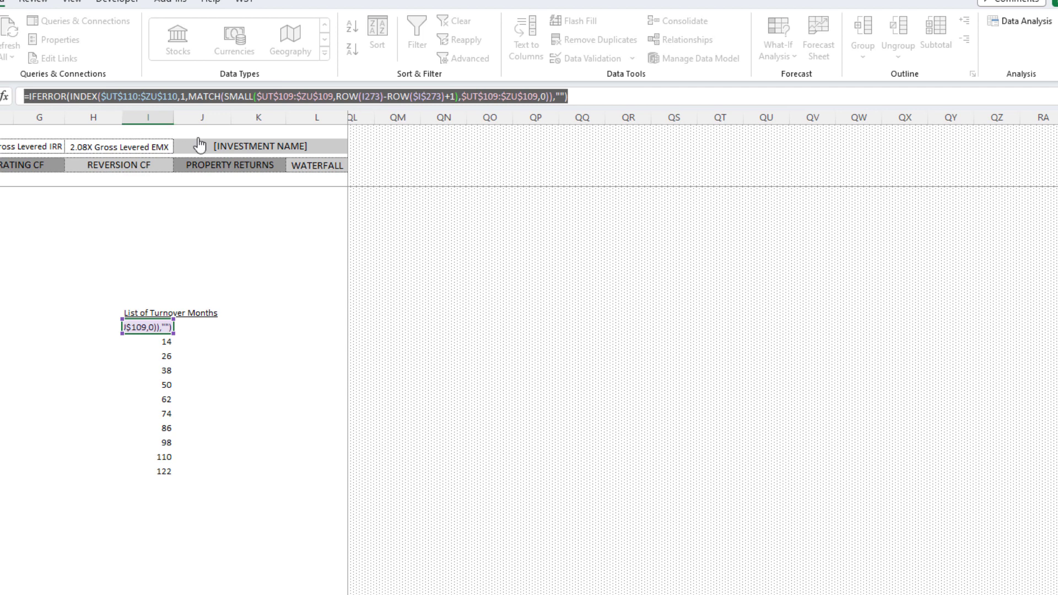
pyautogui.press('Escape')
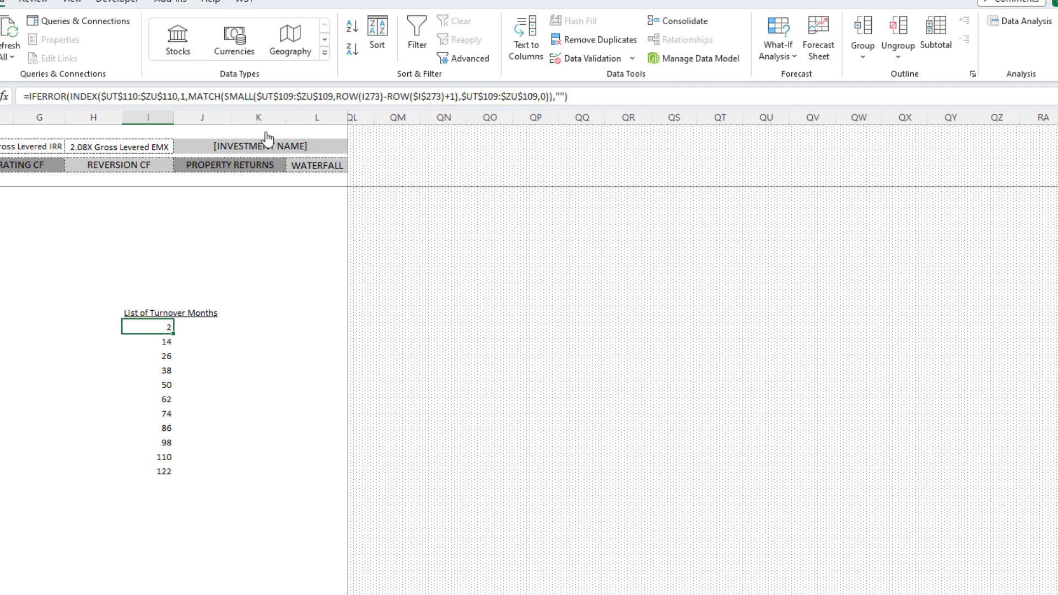
# - Highlight the request to copy I272 down vertically, then scroll to the absolute-references fix
pyautogui.hotkey('alt', 'Tab')
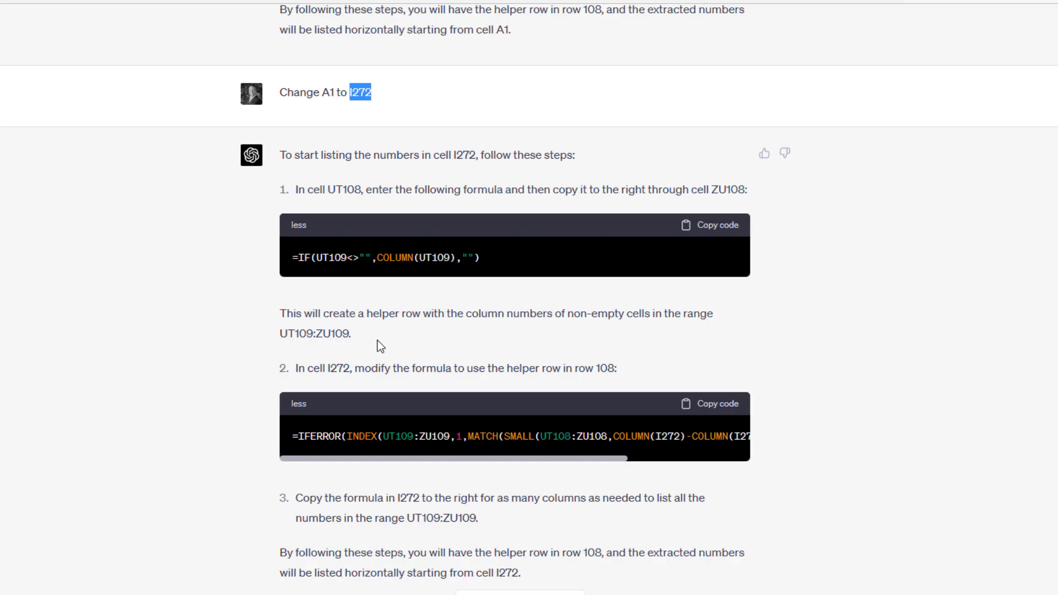
pyautogui.scroll(-3, 545, 182)
pyautogui.scroll(-3, 538, 158)
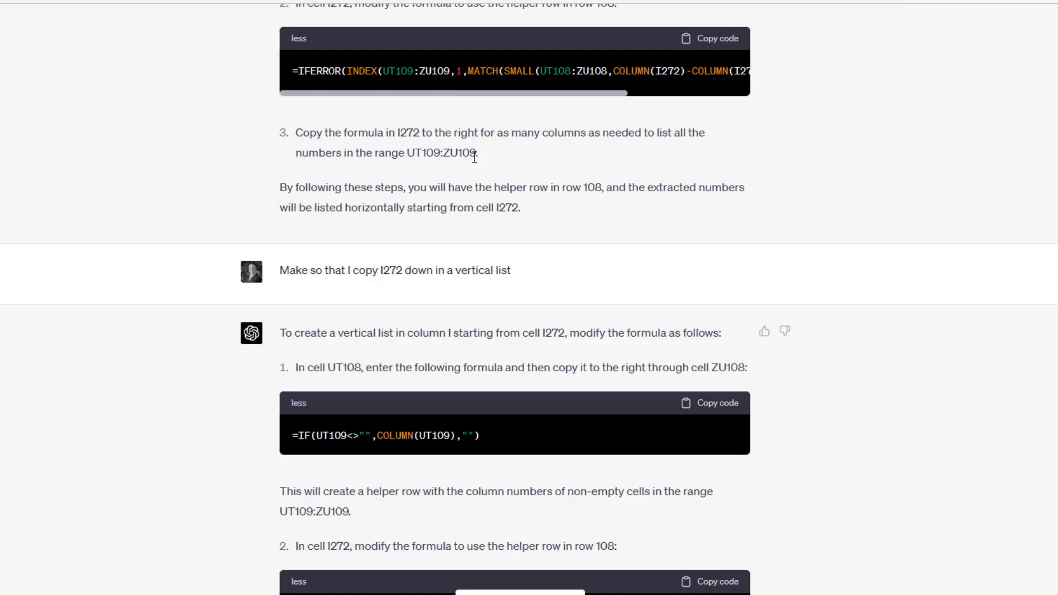
pyautogui.moveTo(524, 226); pyautogui.dragTo(354, 230)
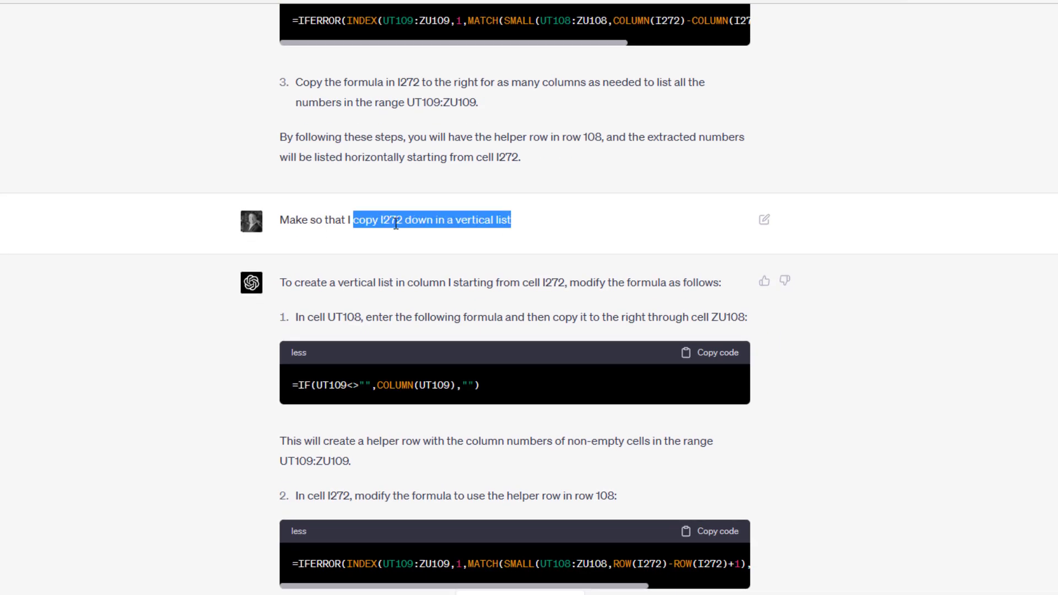
pyautogui.scroll(-3, 421, 232)
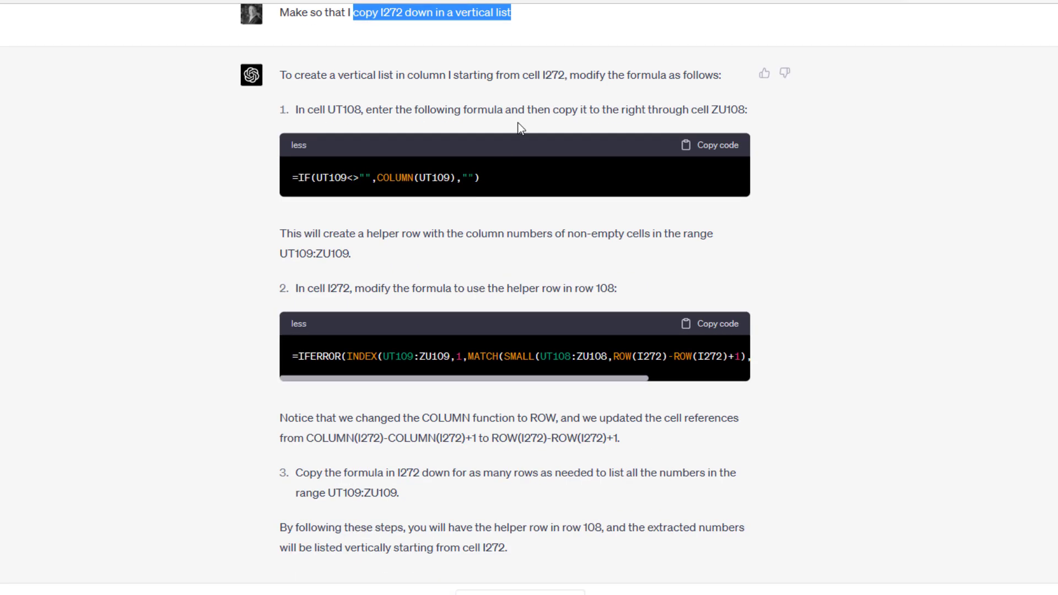
pyautogui.scroll(-1, 342, 214)
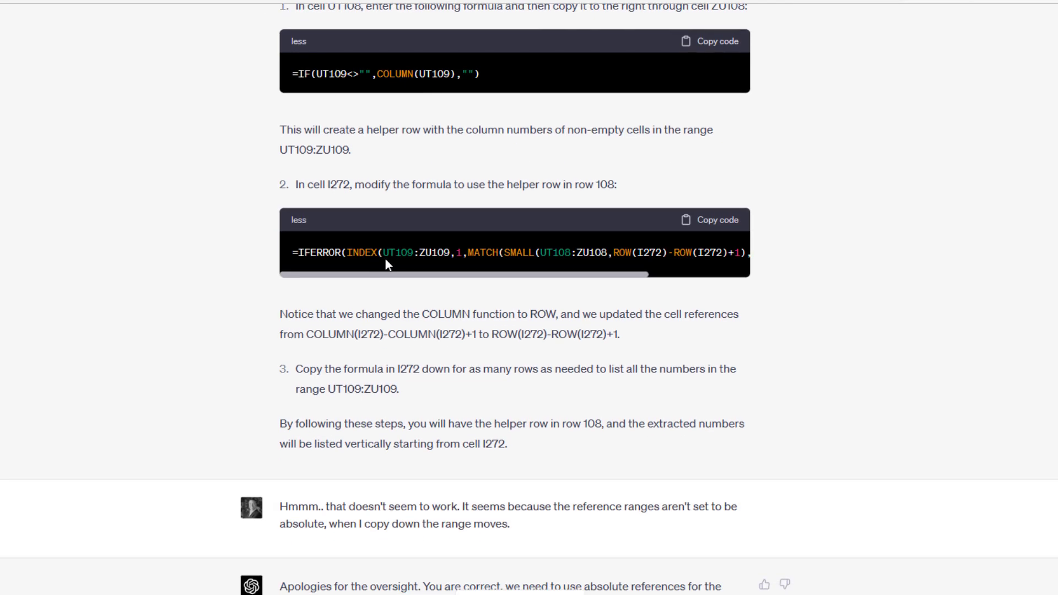
pyautogui.scroll(-5, 371, 259)
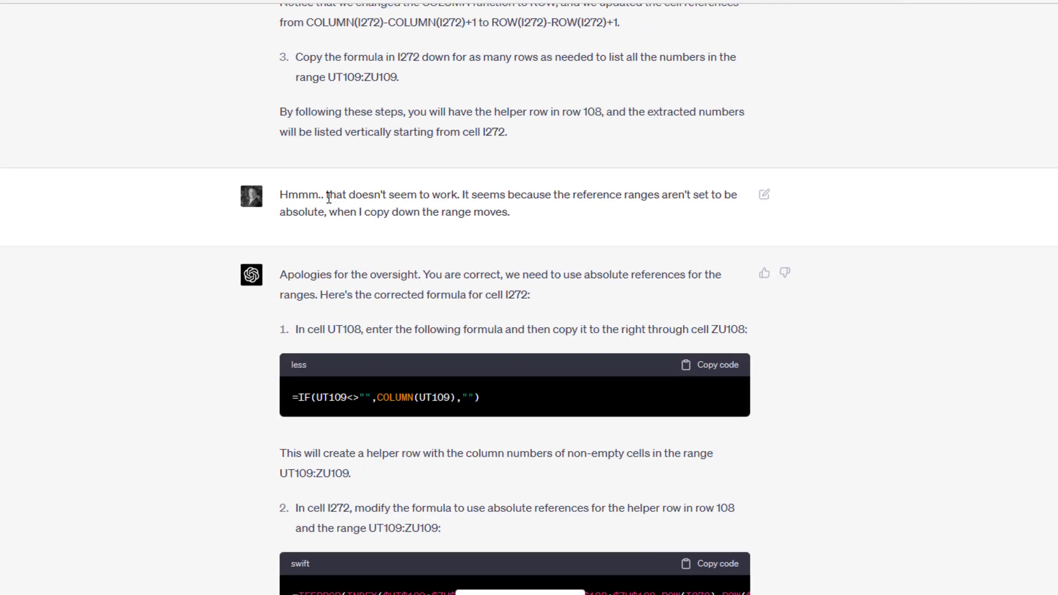
pyautogui.scroll(2, 359, 211)
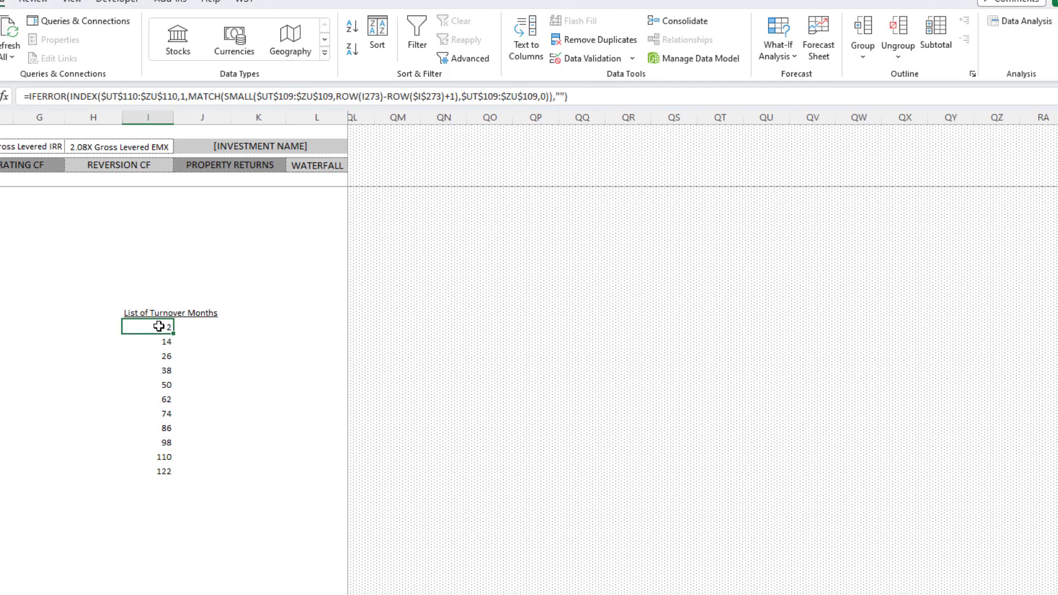
# - Select the turnover months from 2 to 122, then go back to ChatGPT
pyautogui.moveTo(159, 332); pyautogui.dragTo(164, 471)
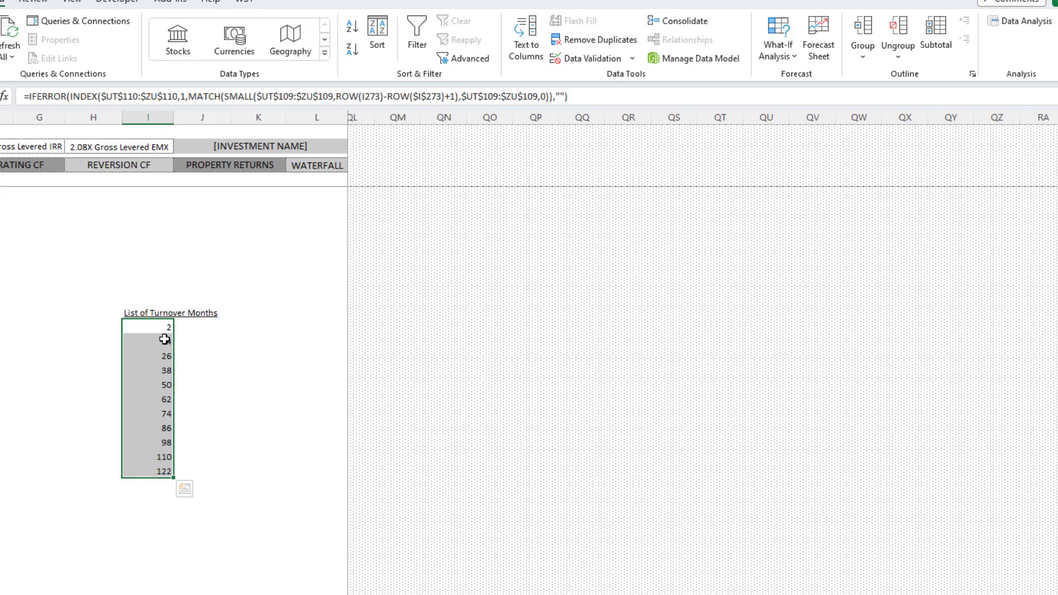
pyautogui.hotkey('alt', 'Tab')
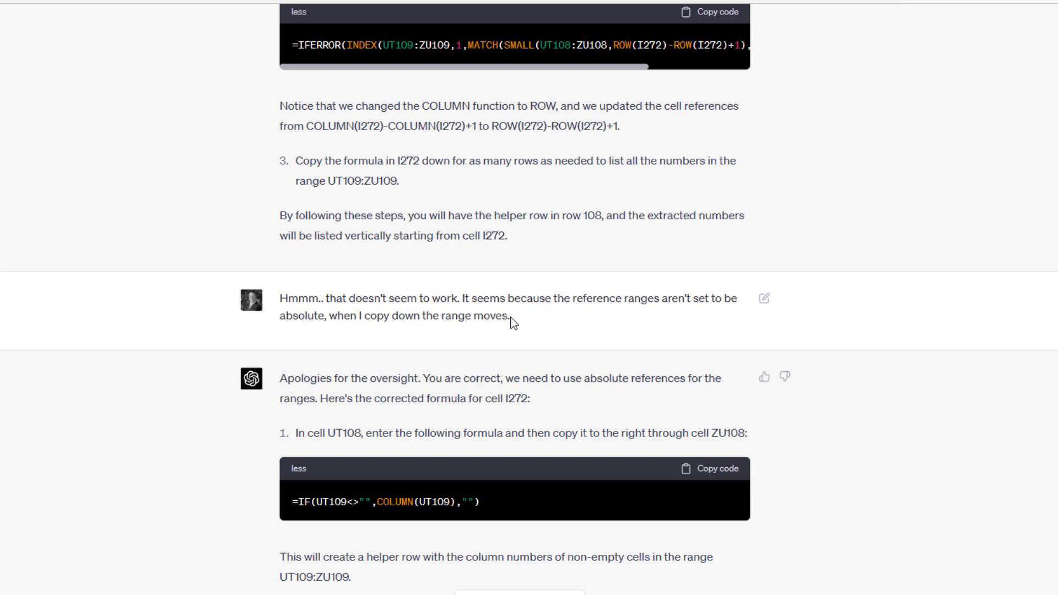
pyautogui.moveTo(511, 318); pyautogui.dragTo(281, 298)
pyautogui.click(463, 309)
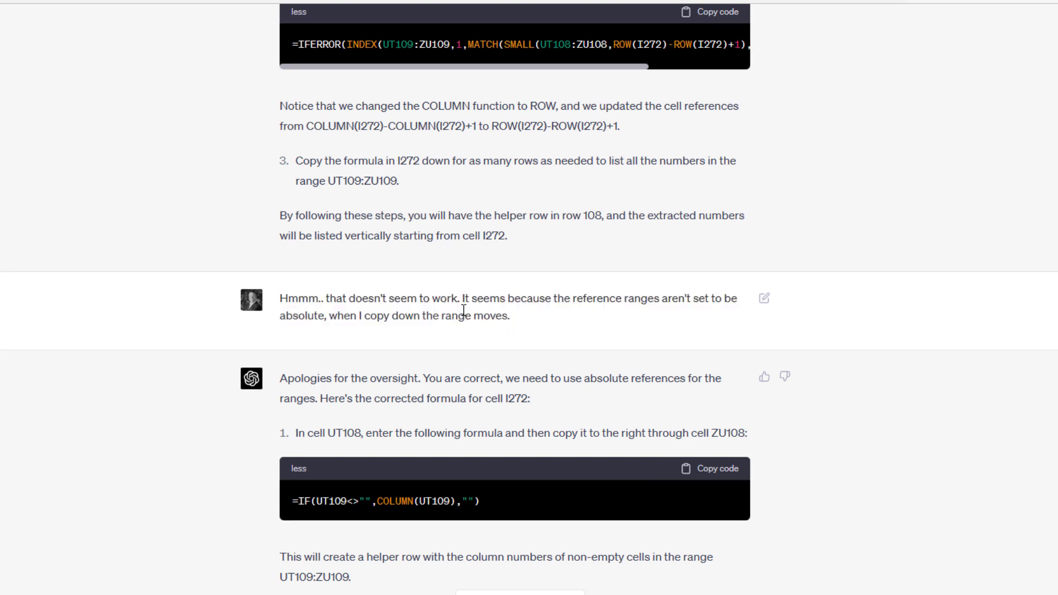
pyautogui.scroll(-5, 472, 311)
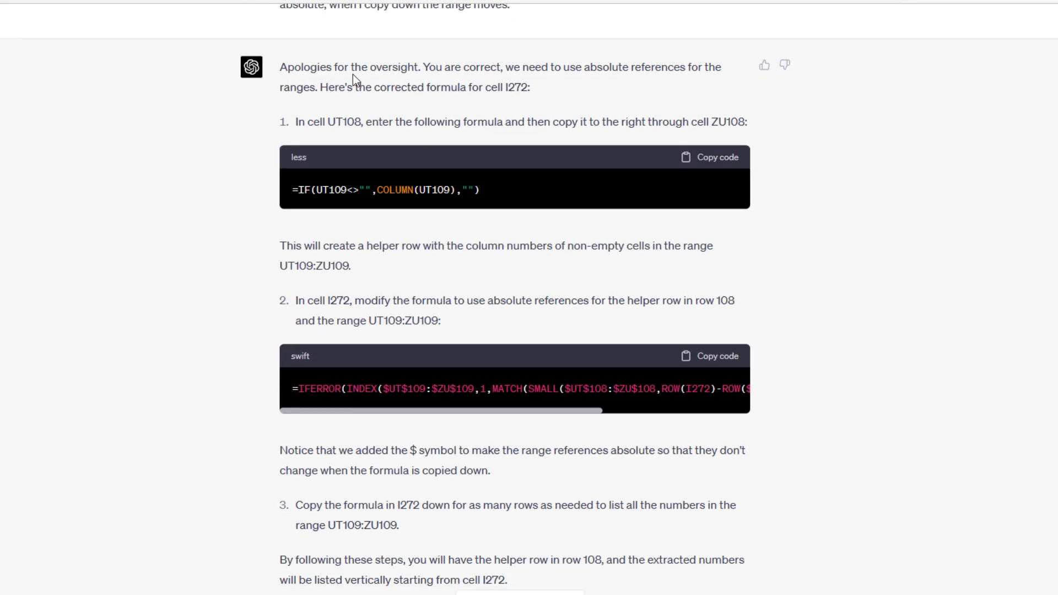
pyautogui.scroll(-2, 408, 143)
pyautogui.scroll(-2, 395, 235)
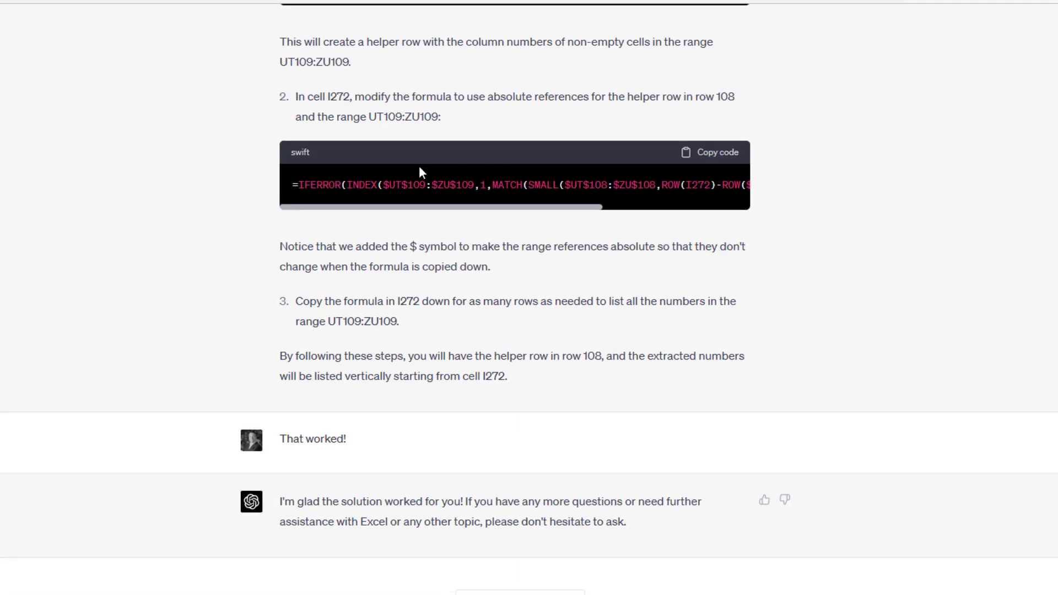
pyautogui.moveTo(383, 185); pyautogui.dragTo(474, 185)
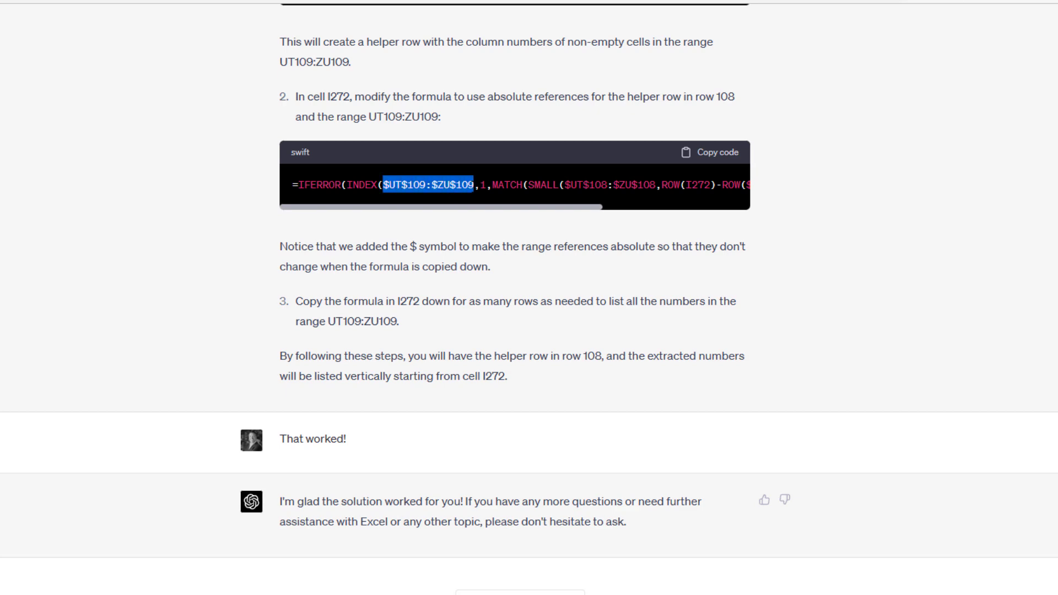
pyautogui.scroll(12, 493, 269)
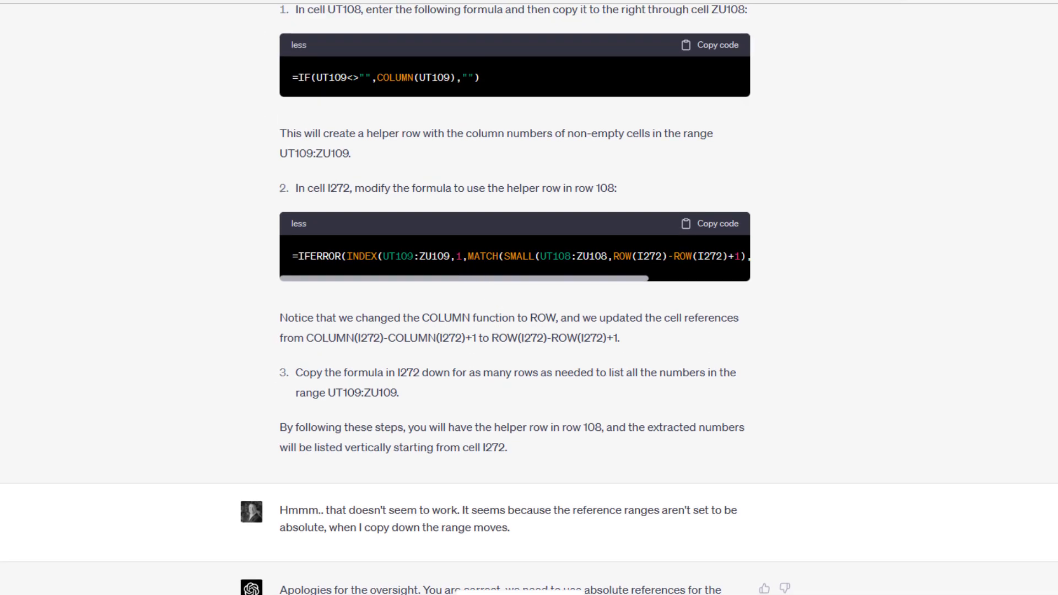
pyautogui.moveTo(383, 256); pyautogui.dragTo(450, 256)
pyautogui.scroll(-12, 463, 256)
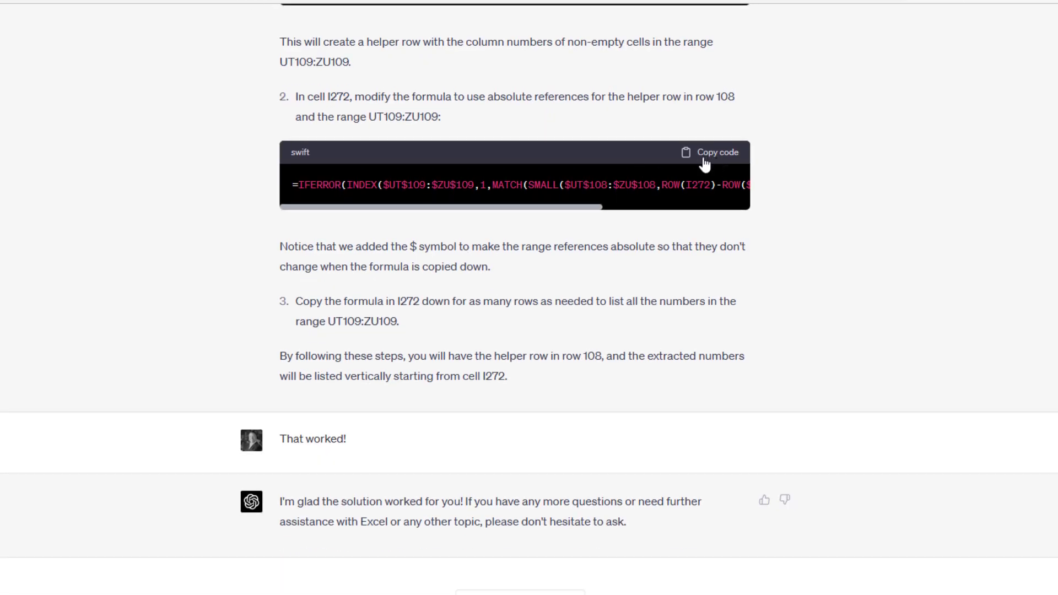
# - Select the turnover list I273:I283, then inspect the copied formula in I274
pyautogui.hotkey('alt', 'Tab')
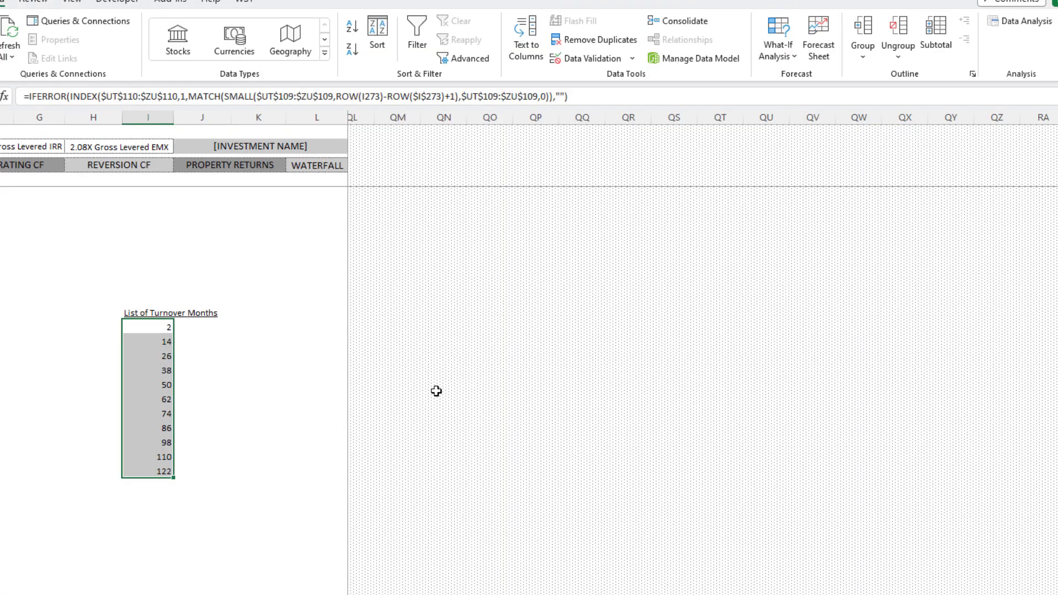
pyautogui.click(166, 330)
pyautogui.moveTo(166, 330); pyautogui.dragTo(164, 474)
pyautogui.click(166, 329)
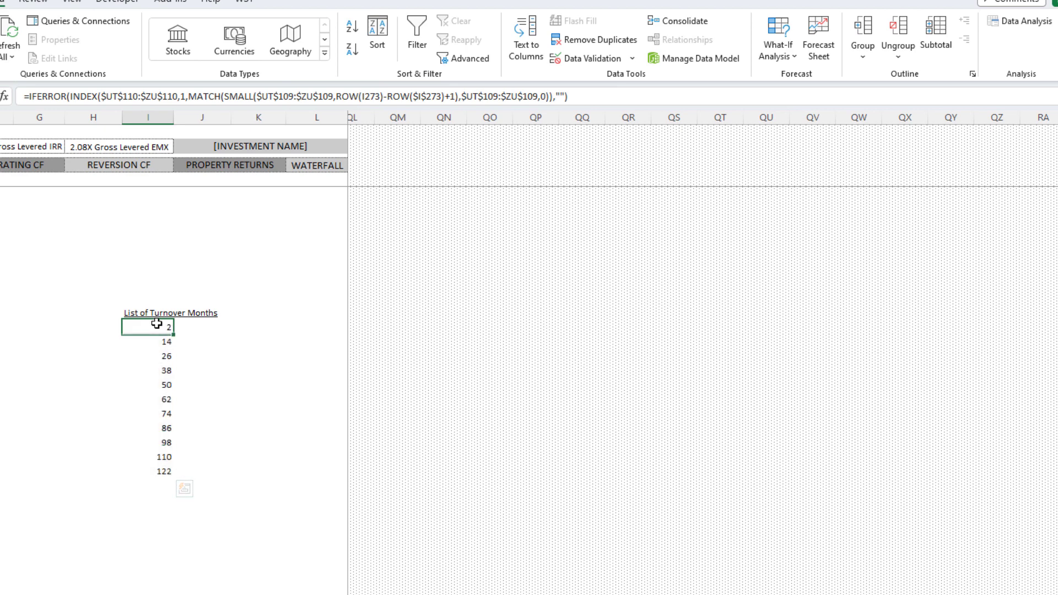
pyautogui.press('Down')
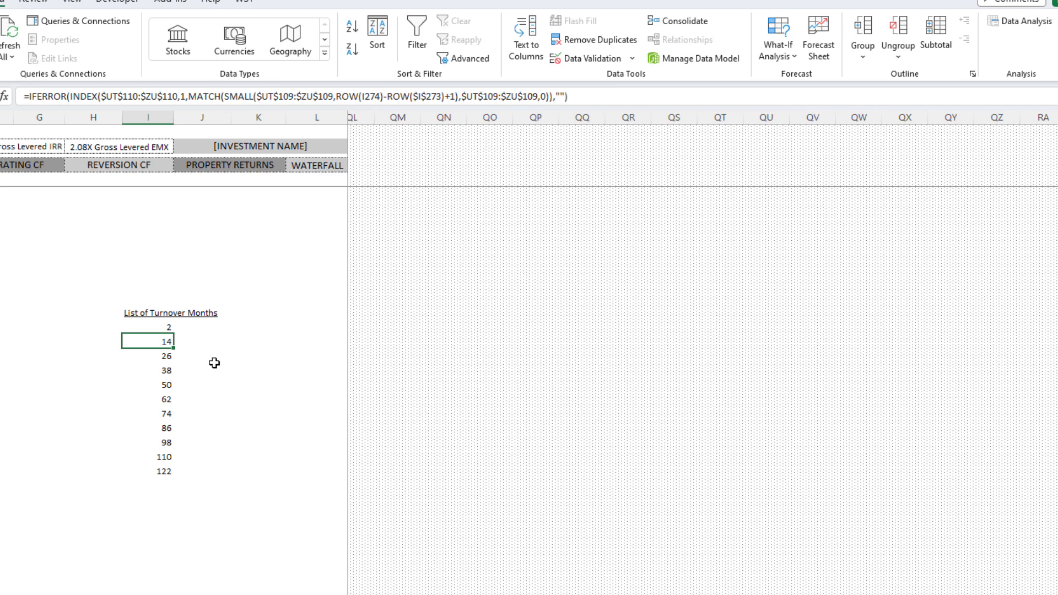
# - Highlight ChatGPT's 'That worked!' message, then return to the Excel turnover list
pyautogui.hotkey('alt', 'Tab')
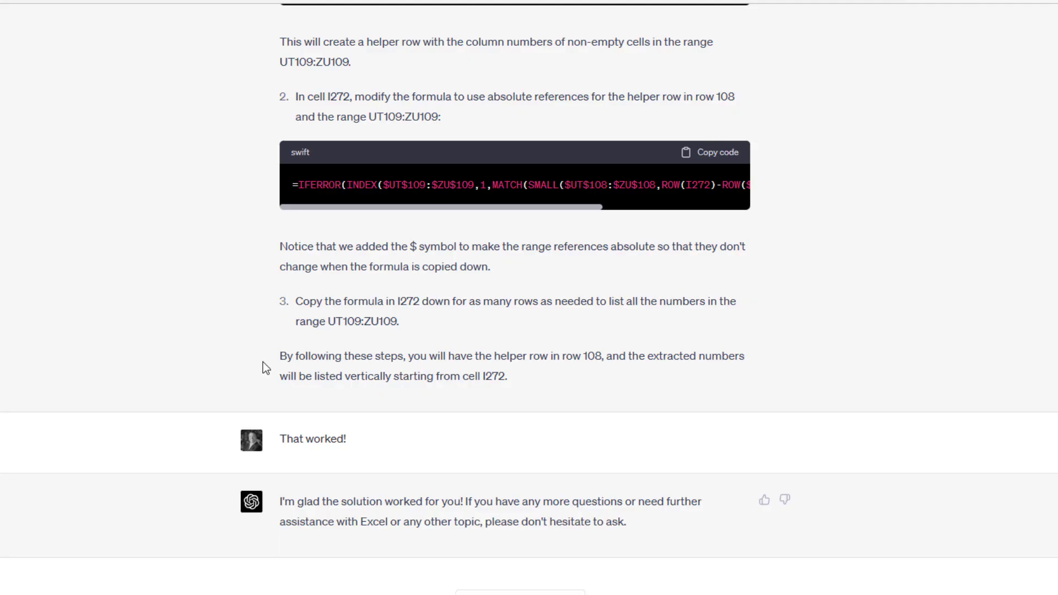
pyautogui.tripleClick(339, 424)
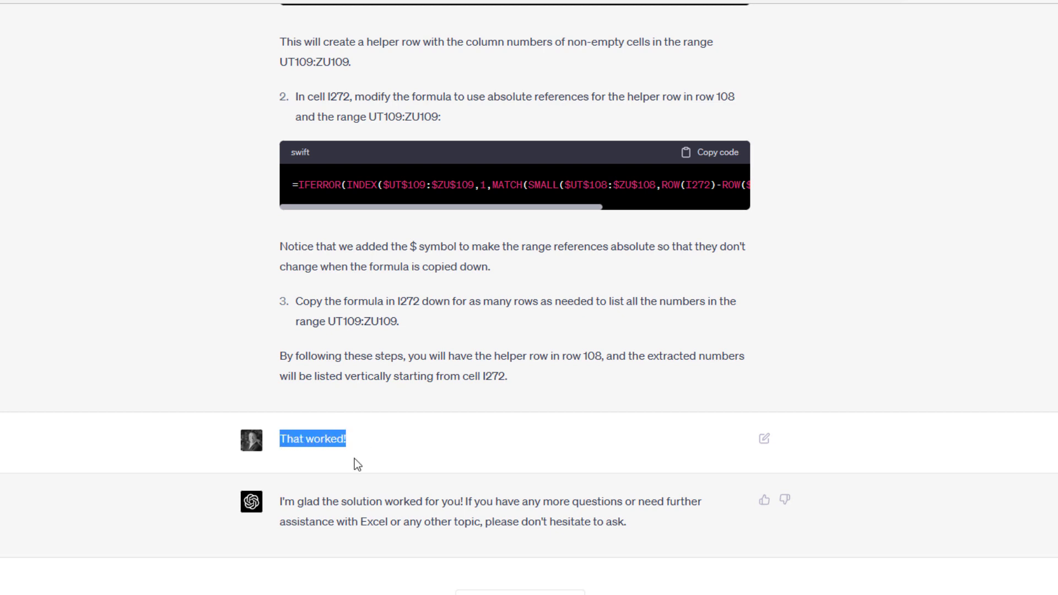
pyautogui.click(291, 503)
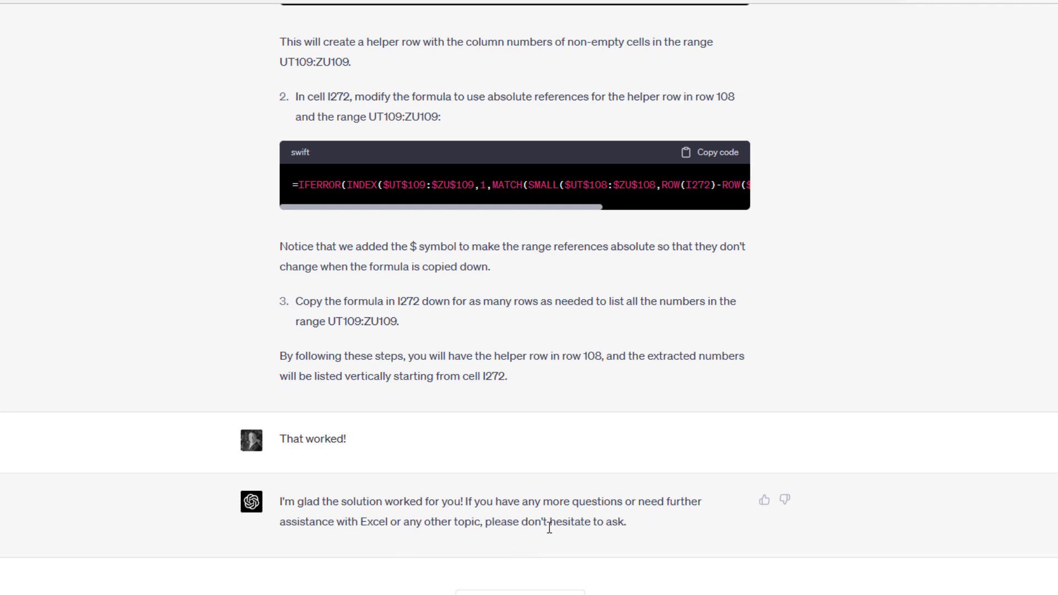
pyautogui.hotkey('alt', 'Tab')
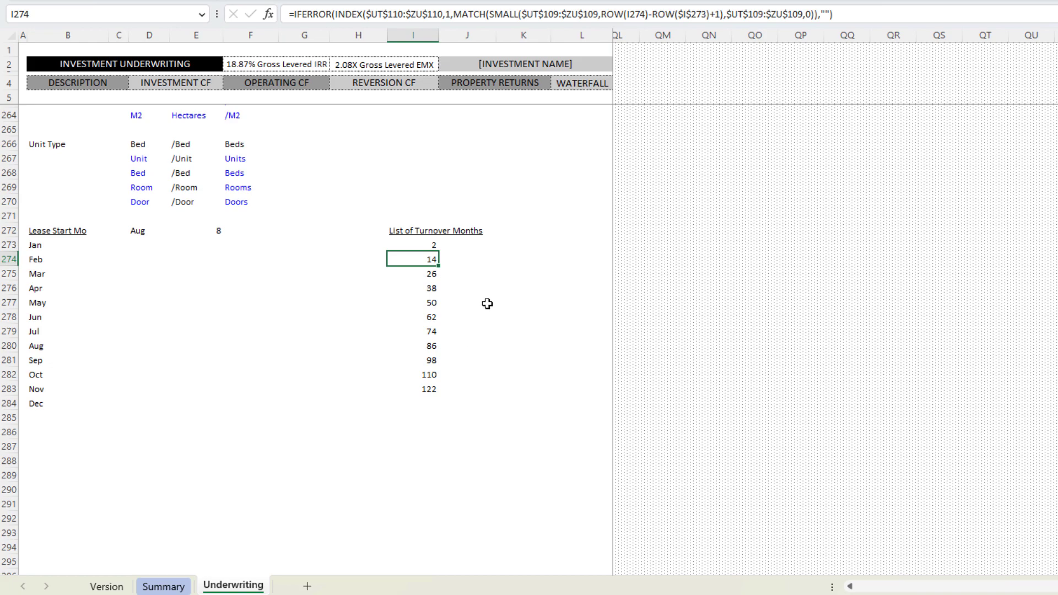
# - Set Begin Roll in L105 to Month 14 from its dropdown
pyautogui.scroll(20, 486, 303)
pyautogui.scroll(20, 588, 284)
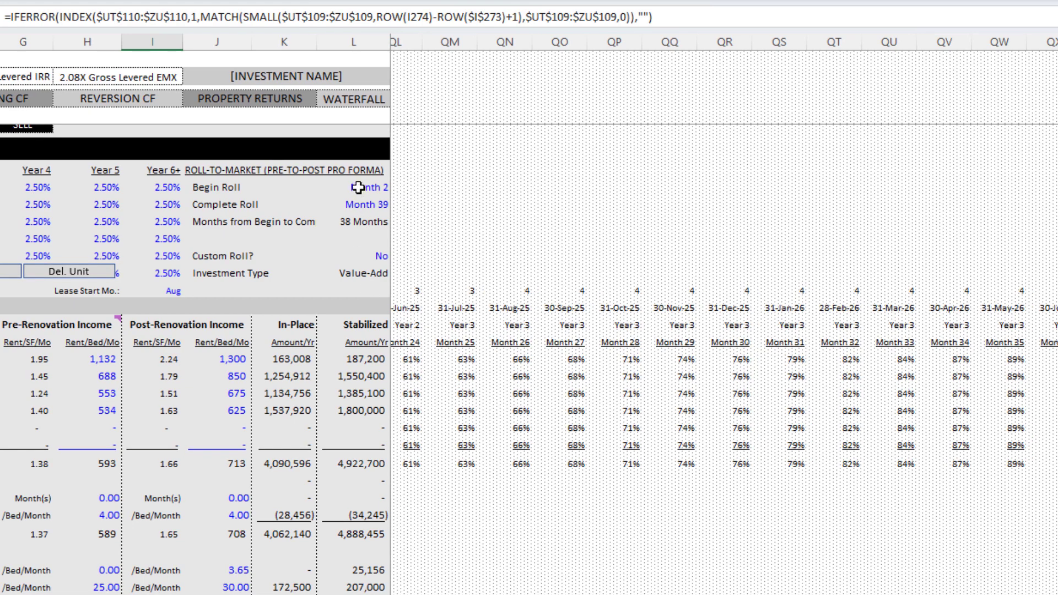
pyautogui.click(359, 188)
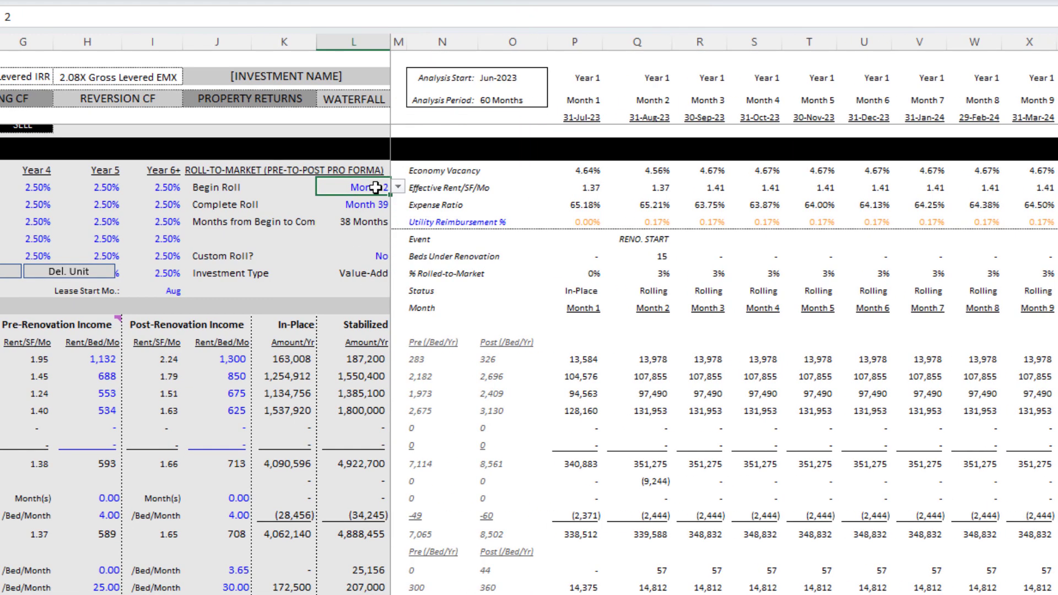
pyautogui.hotkey('alt', 'Down')
pyautogui.press('Down')
pyautogui.press('Down')
pyautogui.press('Up')
pyautogui.press('Up')
pyautogui.press('Down')
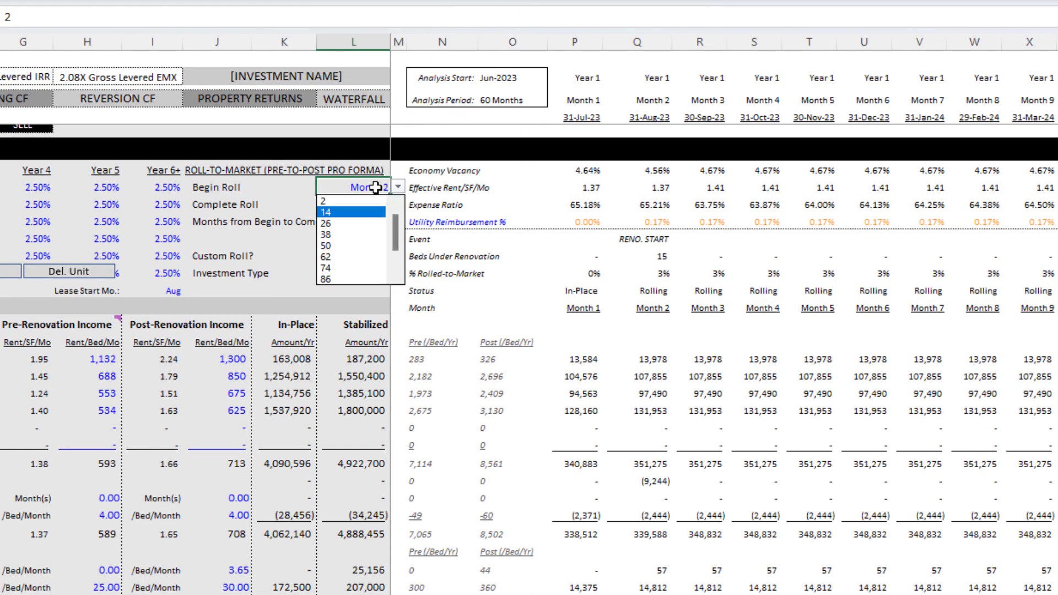
pyautogui.press('Return')
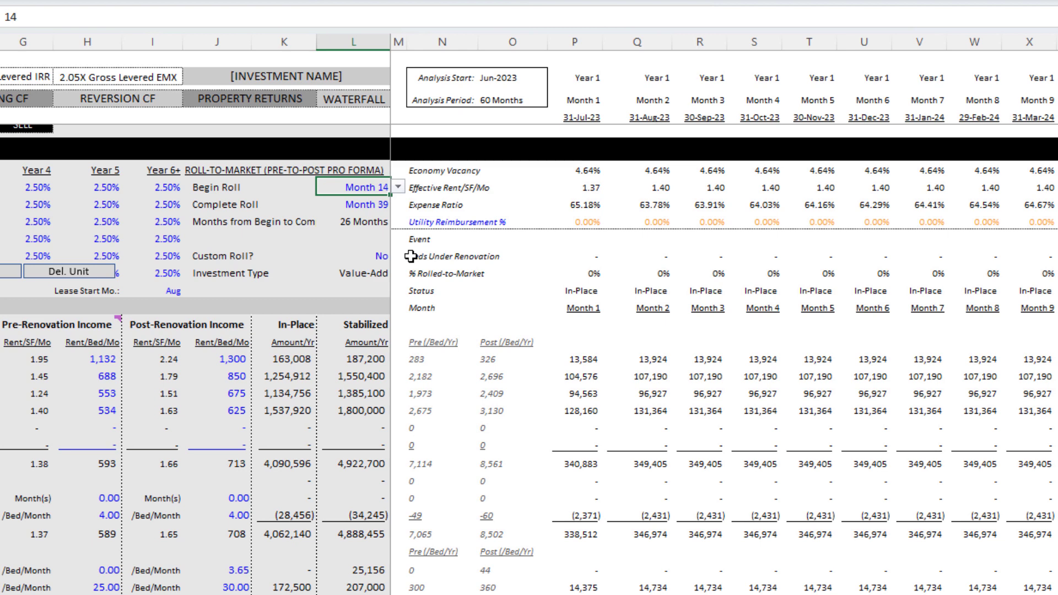
pyautogui.hotkey('alt', 'Down')
# - Set Complete Roll in L106 to Month 38 from its dropdown
pyautogui.press('Escape')
pyautogui.press('Down')
pyautogui.hotkey('alt', 'Down')
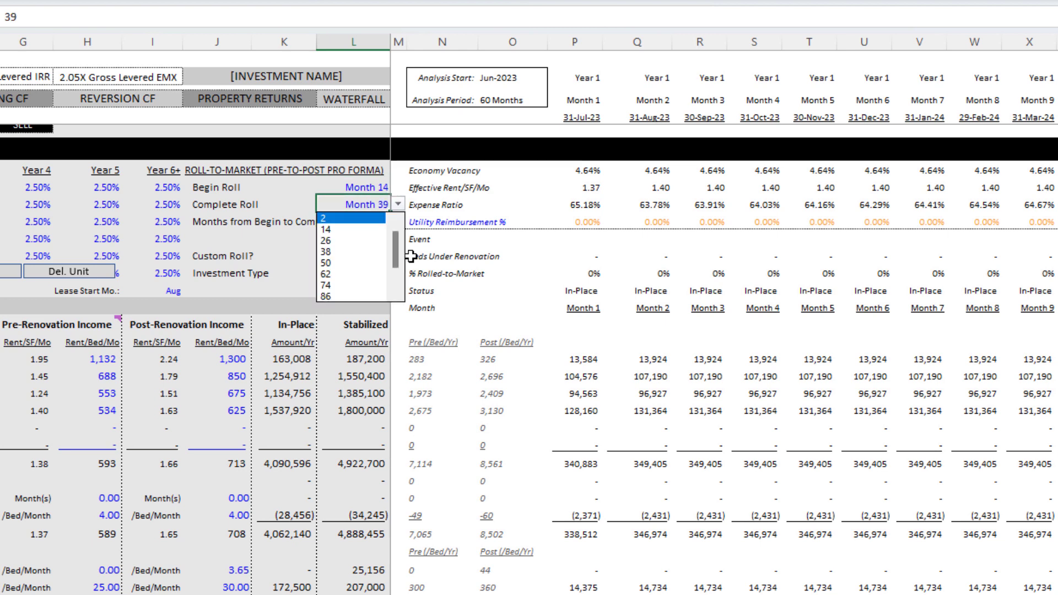
pyautogui.press('Down')
pyautogui.press('Down')
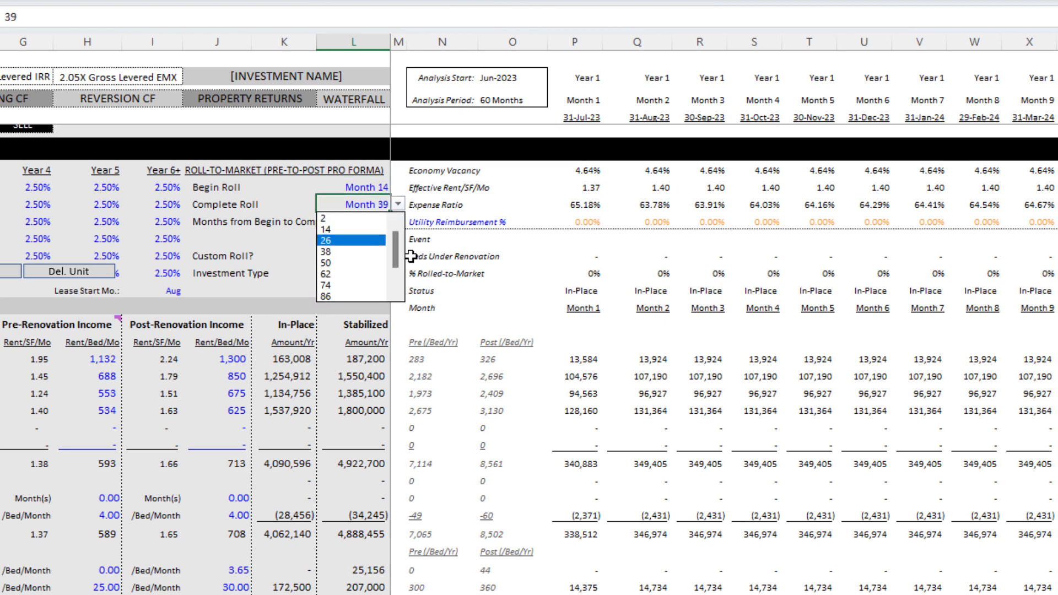
pyautogui.press('Down')
pyautogui.press('Return')
pyautogui.press('Up')
pyautogui.press('Down')
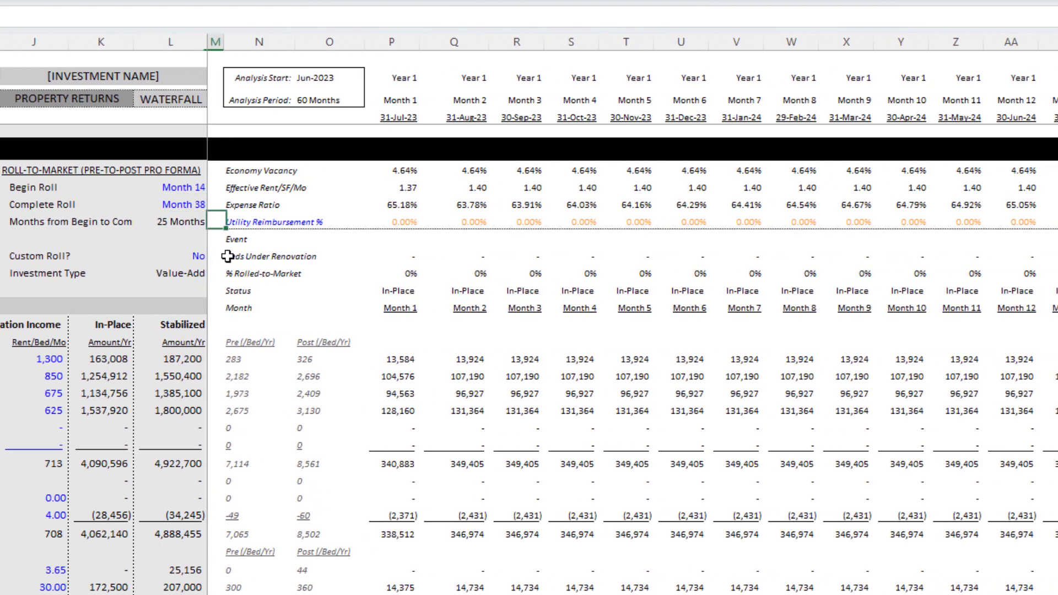
# - Check the Units Under Renovation row, which now starts in Month 14
pyautogui.press('Down')
pyautogui.press('Down')
pyautogui.press('Down')
pyautogui.press('Right')
pyautogui.press('Right')
pyautogui.press('Right')
pyautogui.press('Right')
pyautogui.press('Right')
pyautogui.press('Right')
pyautogui.press('Right')
pyautogui.press('Right')
pyautogui.press('Right')
pyautogui.press('Right')
pyautogui.press('Right')
pyautogui.press('Right')
pyautogui.press('Right')
pyautogui.press('Right')
pyautogui.press('Right')
pyautogui.press('Right')
pyautogui.press('Right')
pyautogui.press('Right')
pyautogui.press('Right')
pyautogui.press('Right')
pyautogui.press('Right')
pyautogui.press('Right')
pyautogui.press('Right')
pyautogui.press('Right')
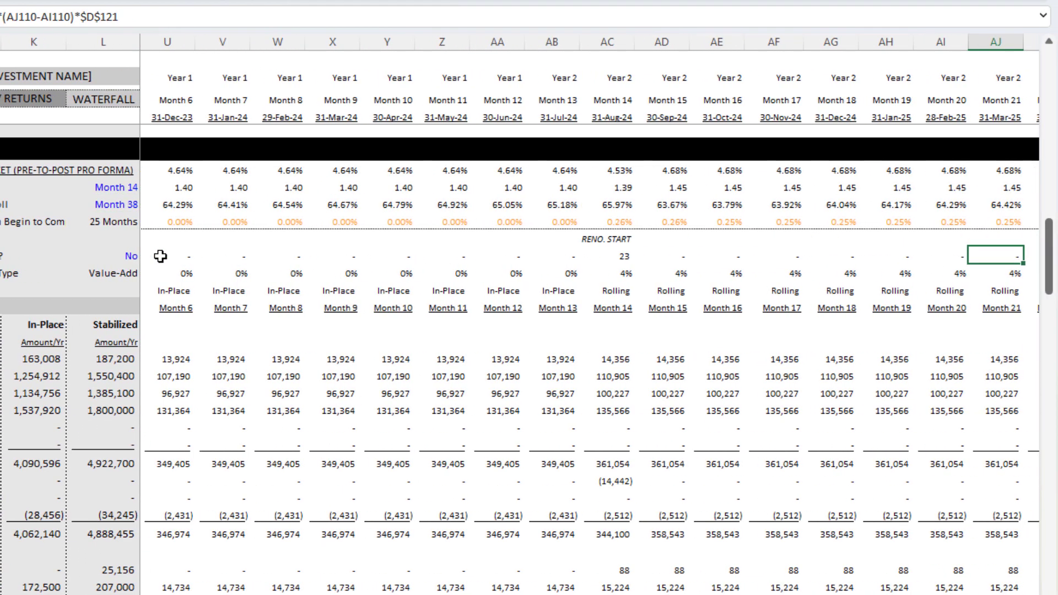
pyautogui.press('Left')
pyautogui.press('Left')
pyautogui.press('Left')
pyautogui.press('Left')
pyautogui.press('Left')
pyautogui.press('Left')
pyautogui.press('Right')
pyautogui.press('Right')
pyautogui.press('Right')
pyautogui.press('Right')
pyautogui.press('Right')
pyautogui.press('Right')
pyautogui.press('Right')
pyautogui.press('Right')
pyautogui.press('Right')
pyautogui.press('Right')
pyautogui.press('Right')
pyautogui.press('Right')
pyautogui.press('Right')
pyautogui.press('Right')
pyautogui.press('Right')
pyautogui.press('Right')
pyautogui.press('Right')
pyautogui.press('Right')
pyautogui.press('Right')
pyautogui.press('Right')
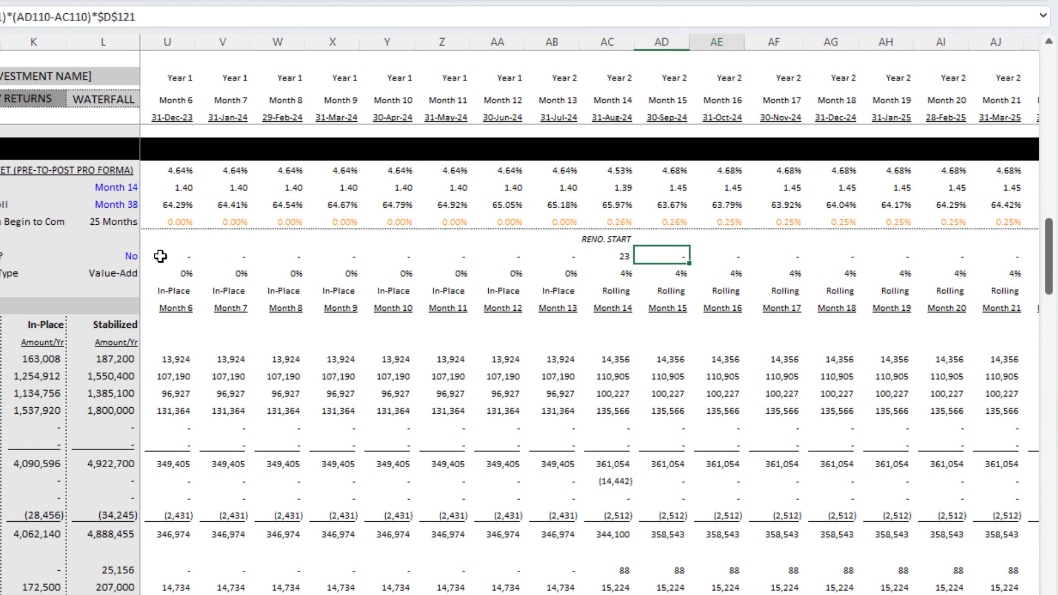
pyautogui.press('Left')
pyautogui.press('Left')
pyautogui.press('Left')
pyautogui.press('Left')
pyautogui.press('Left')
pyautogui.press('Left')
pyautogui.press('Left')
pyautogui.press('Left')
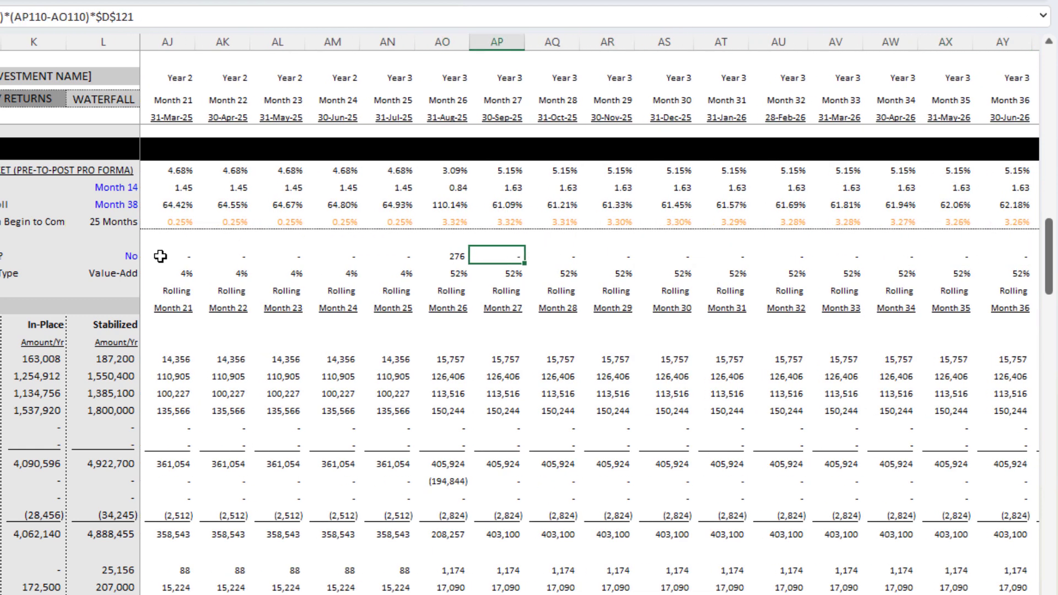
pyautogui.press('Right')
pyautogui.press('Right')
pyautogui.press('Right')
pyautogui.press('Right')
pyautogui.press('Right')
pyautogui.press('Right')
pyautogui.press('Right')
pyautogui.press('Right')
pyautogui.press('Right')
pyautogui.press('Right')
pyautogui.press('Right')
pyautogui.press('Right')
pyautogui.press('Right')
pyautogui.press('Right')
pyautogui.press('Left')
pyautogui.press('Left')
pyautogui.press('Left')
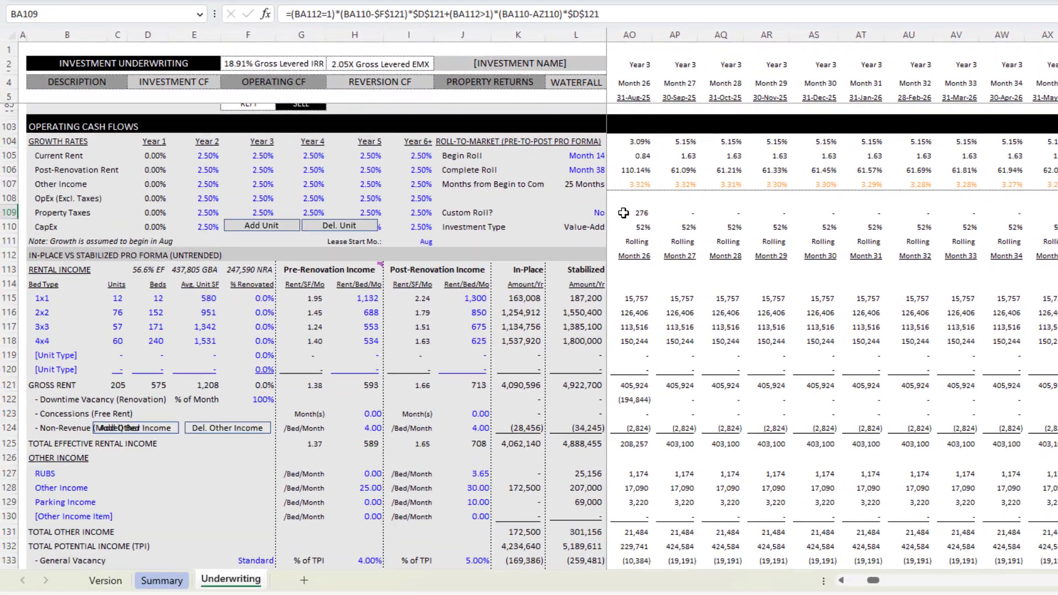
pyautogui.press('Home')
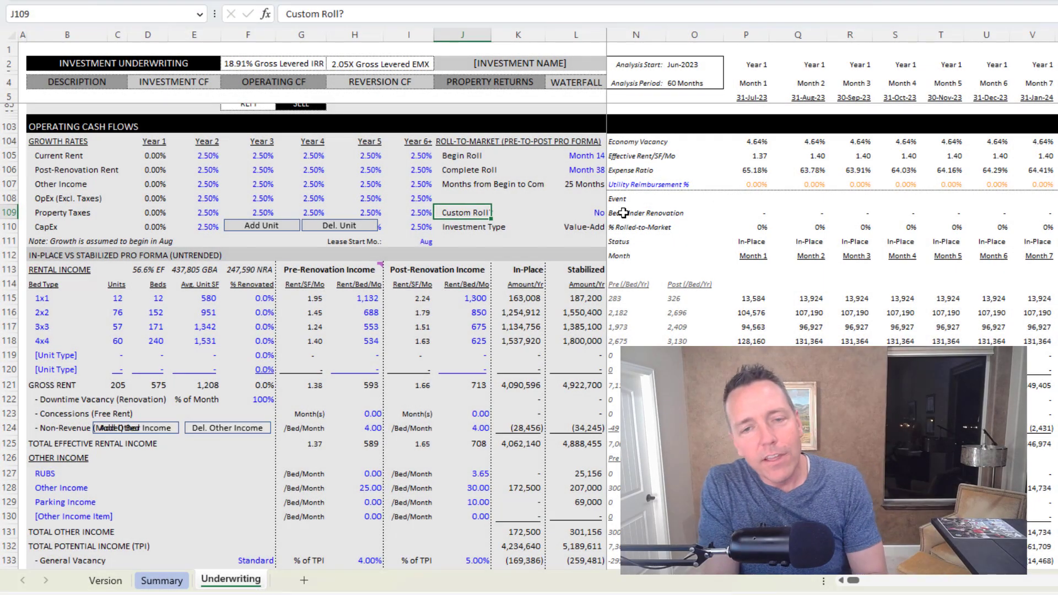